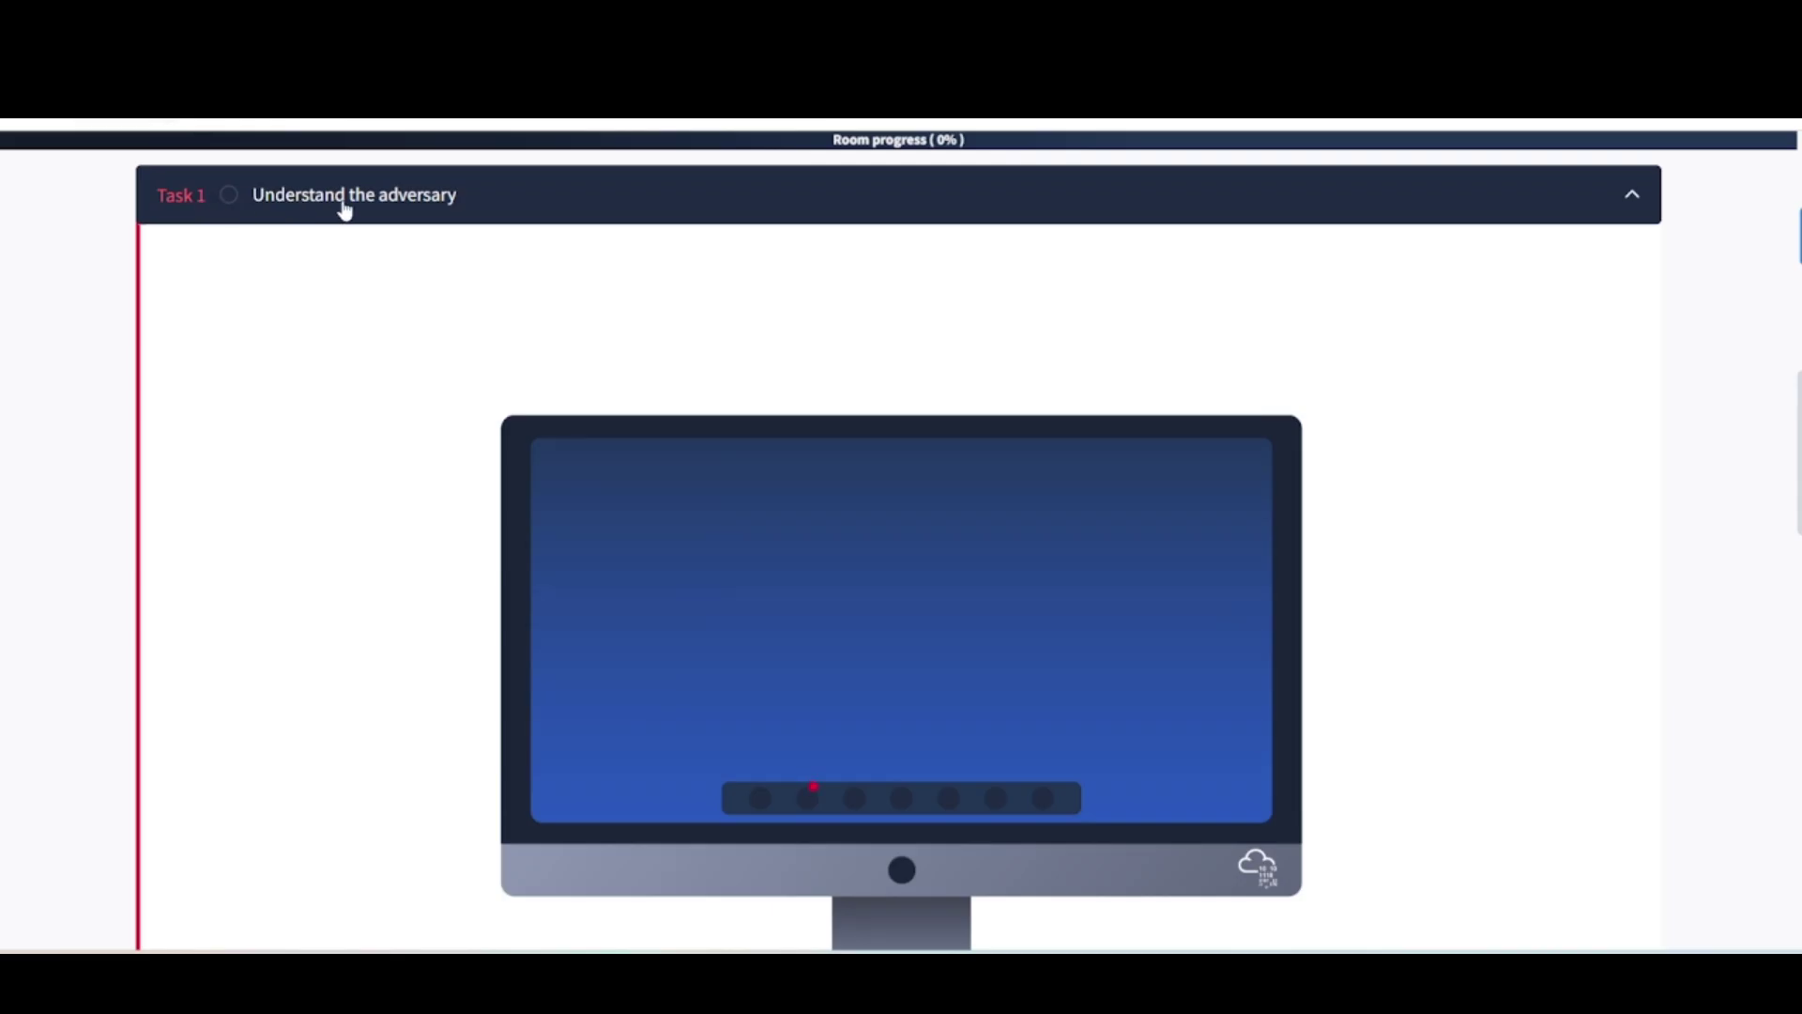
Read through the Eviction scenario and open the APT28 (G0007) layer in ATT&CK Navigator
scroll(183, 533, "down", 10)
scroll(181, 531, "up", 1)
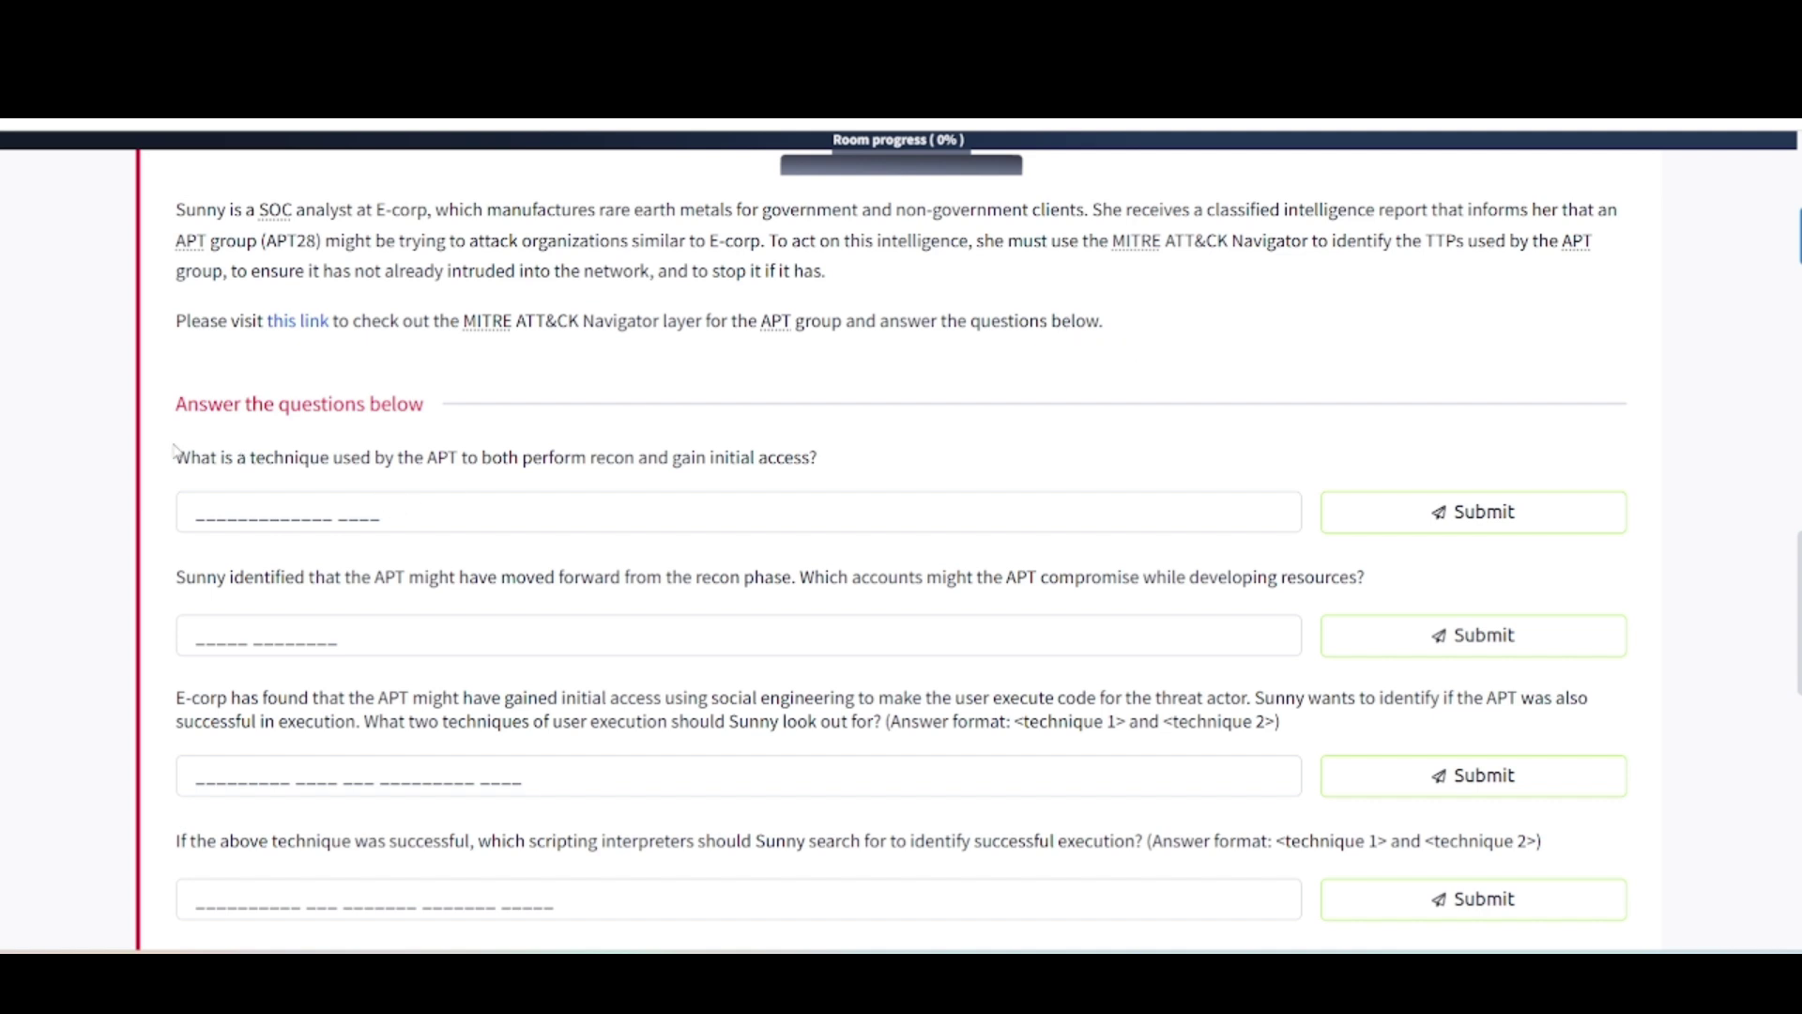
scroll(345, 456, "down", 2)
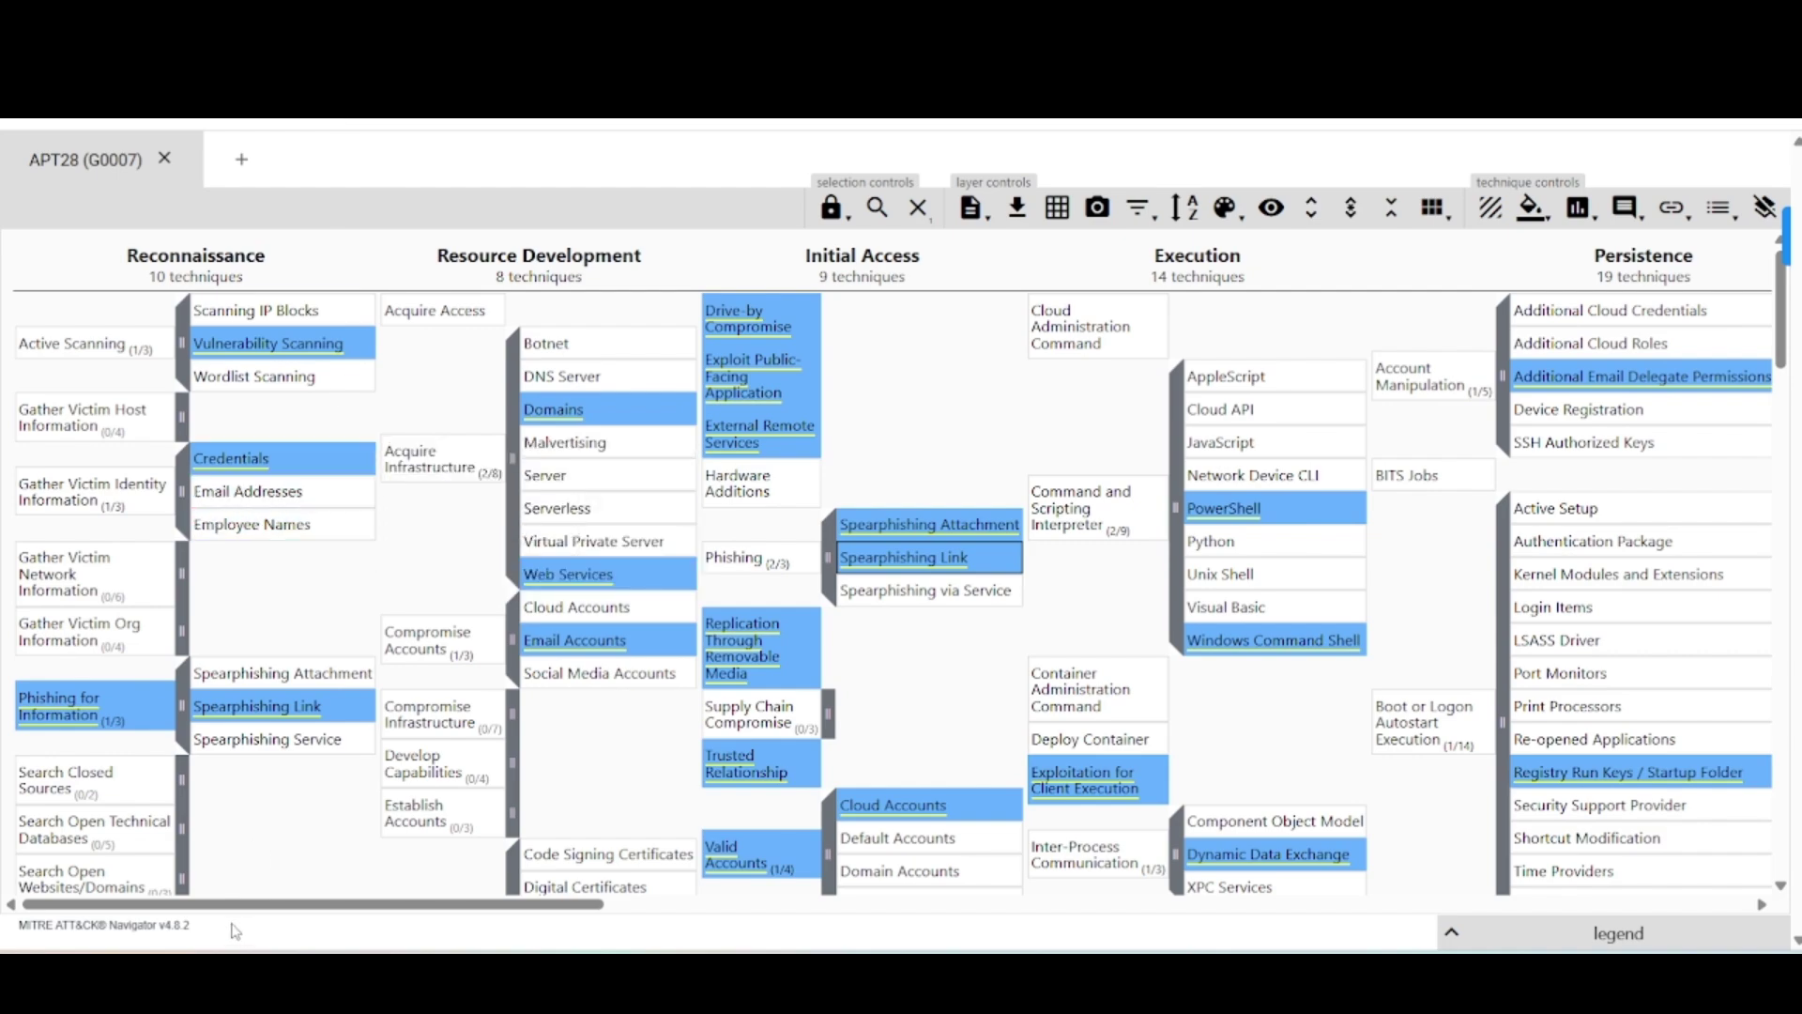
Inspect Phishing for Information, Spearphishing Link and Spearphishing Attachment in the APT28 layer
mouse_move(218, 911)
left_mouse_down()
mouse_move(1435, 927)
mouse_move(1019, 882)
mouse_move(216, 901)
left_mouse_up()
mouse_move(70, 721)
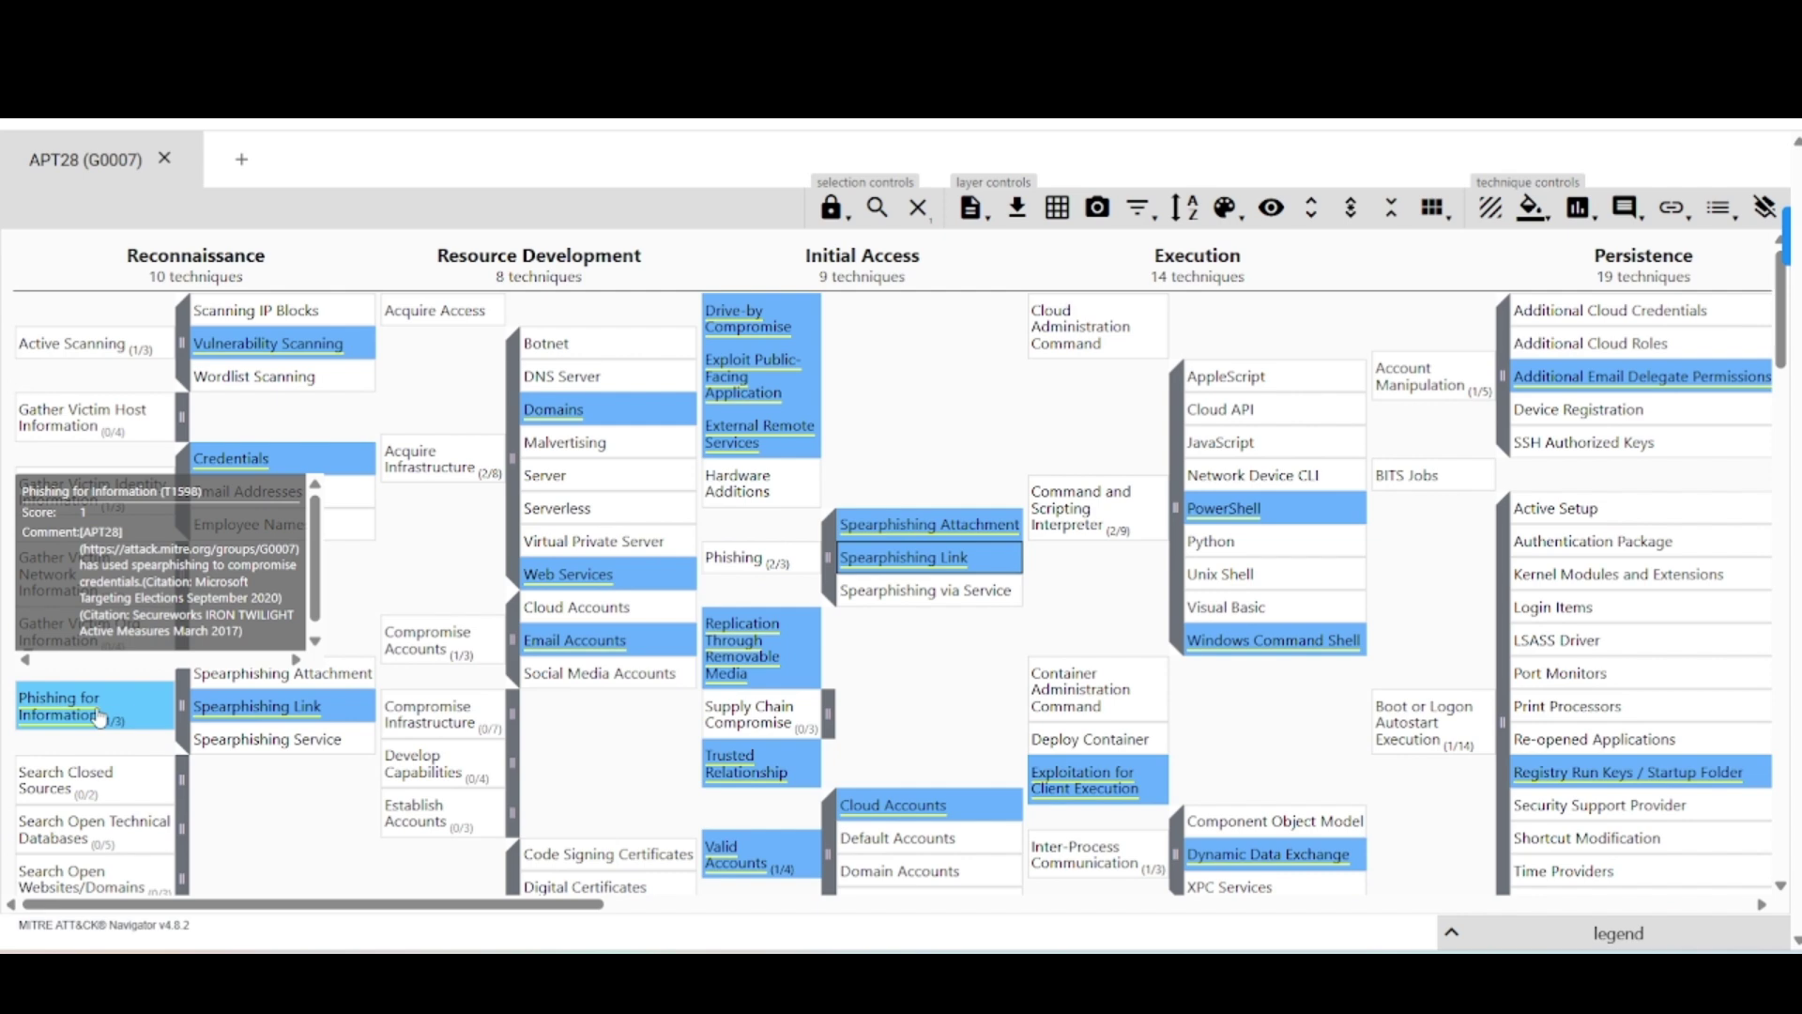
mouse_move(258, 712)
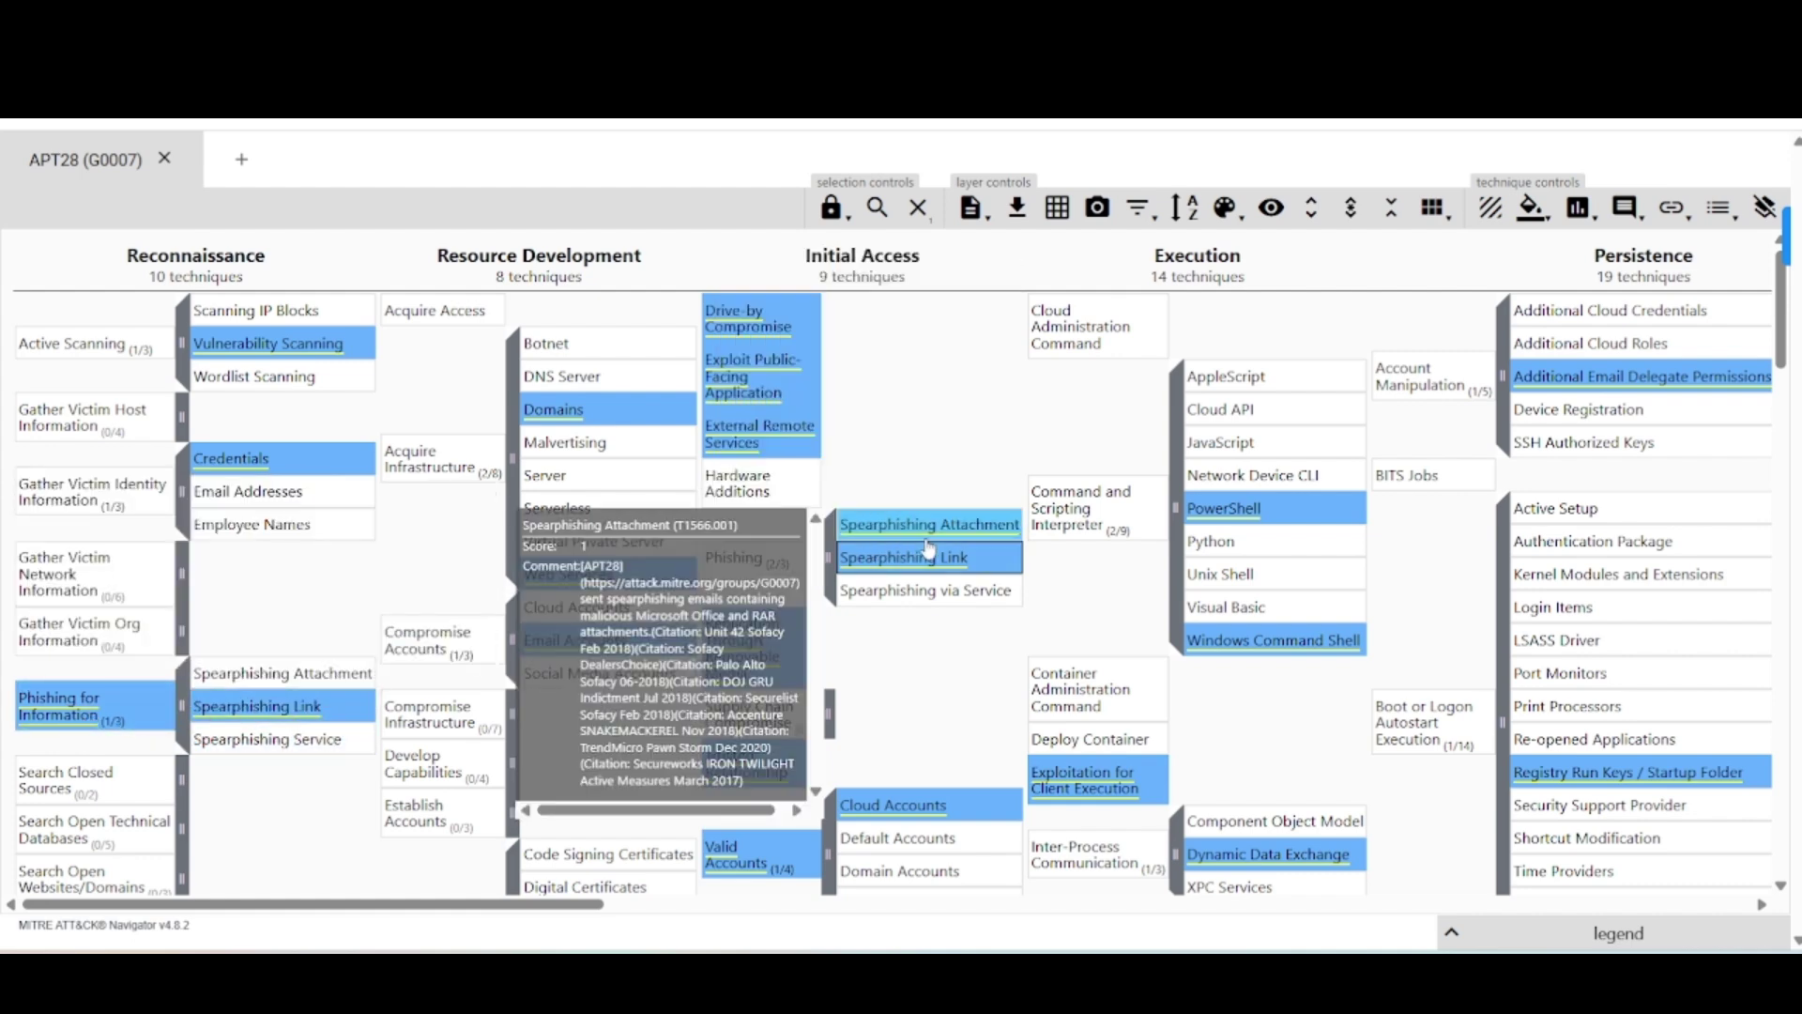
mouse_move(854, 578)
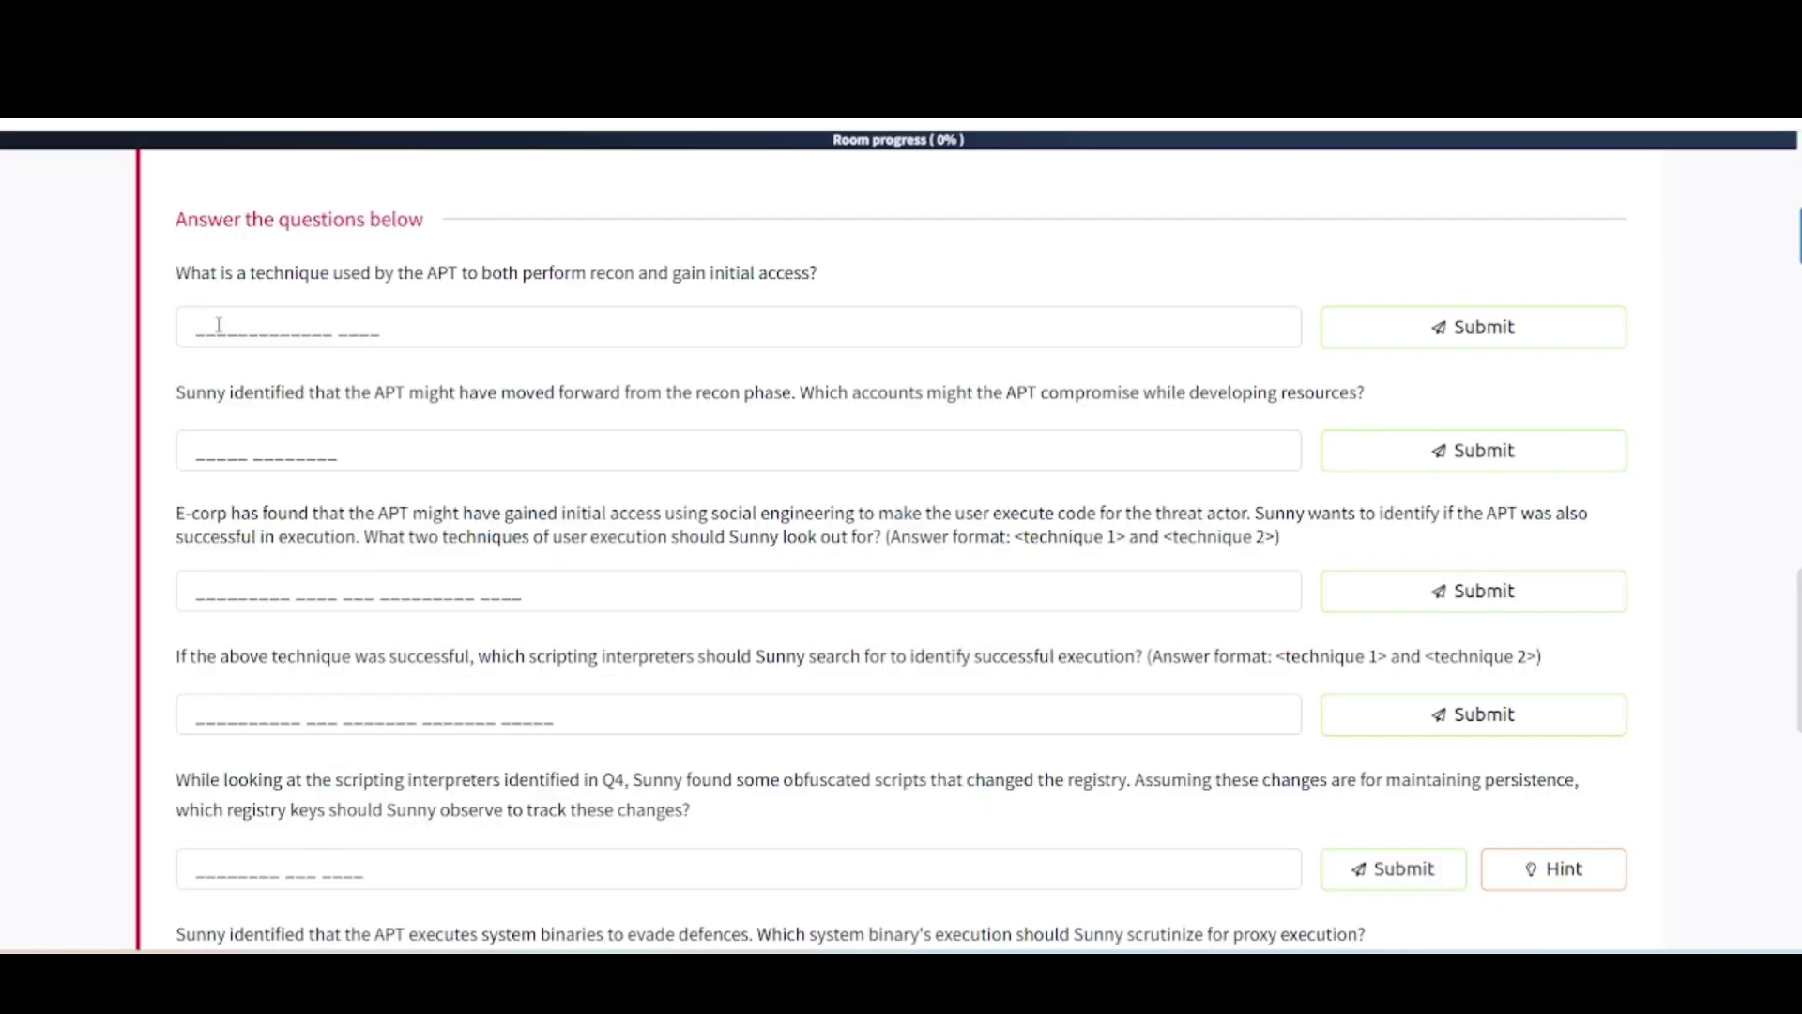
Submit 'spearphishing link' as the answer to the recon and initial access question
left_click(219, 325)
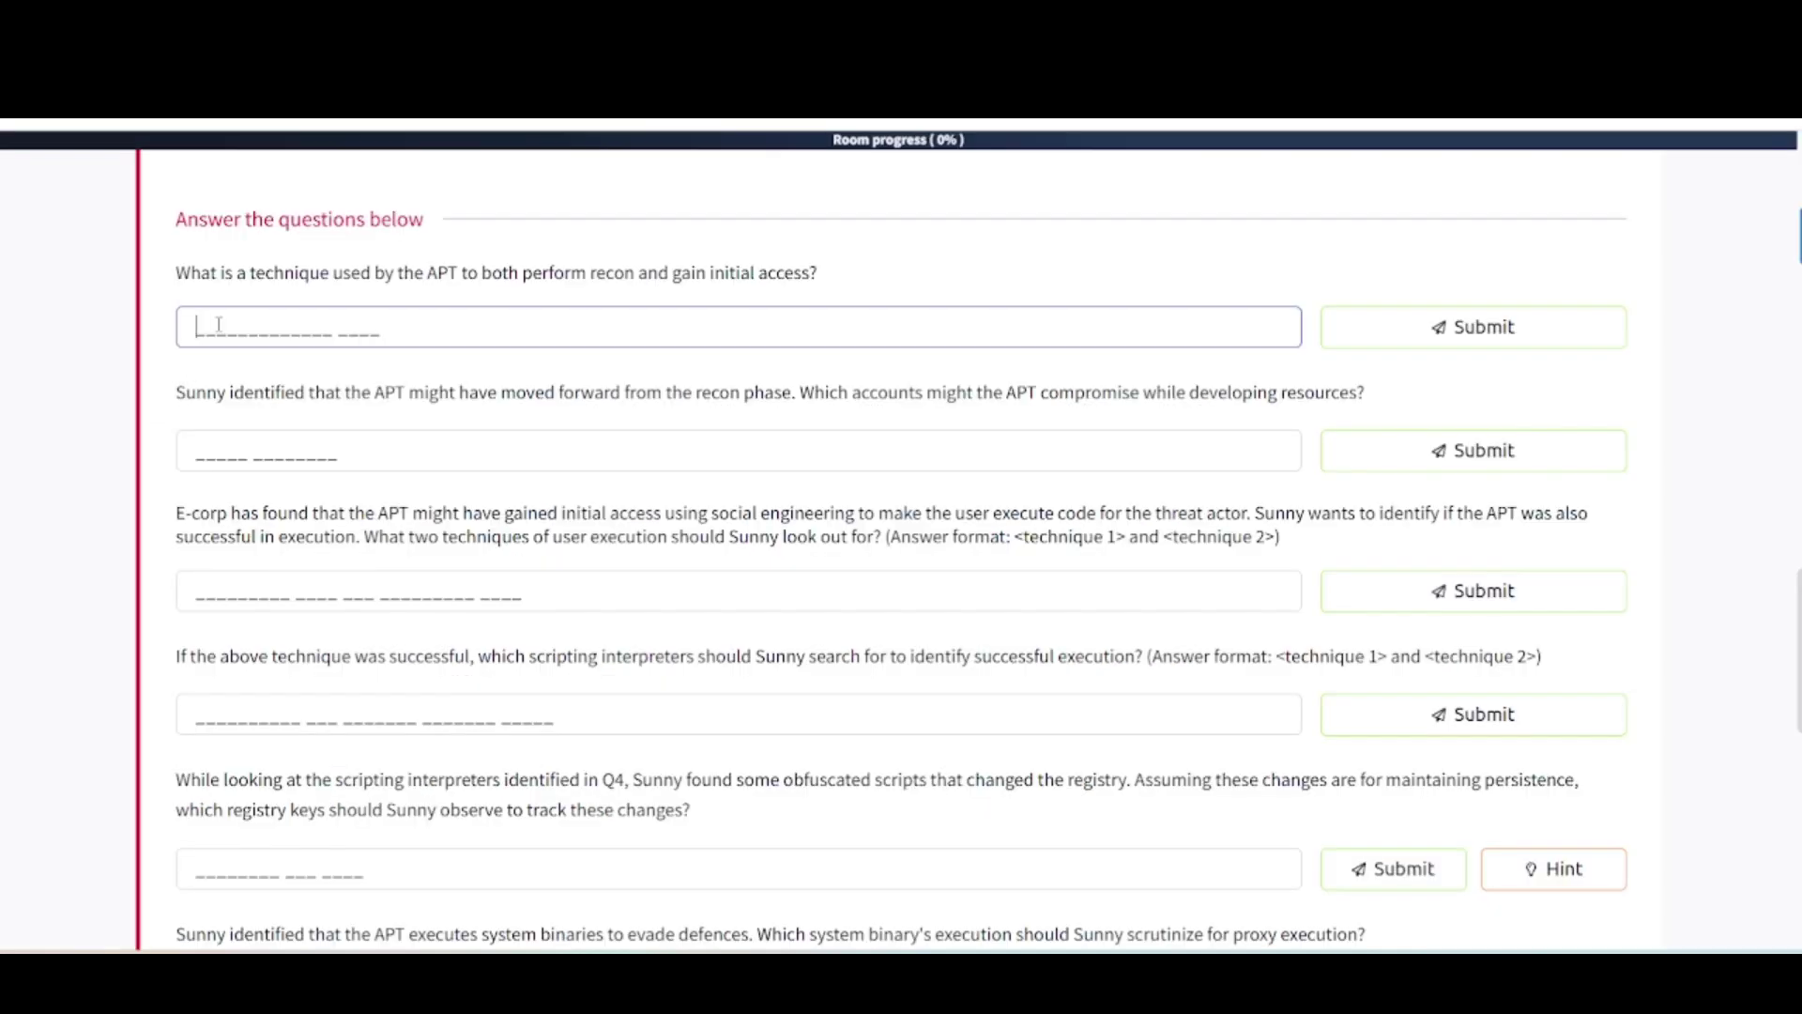
type("spearphishing link")
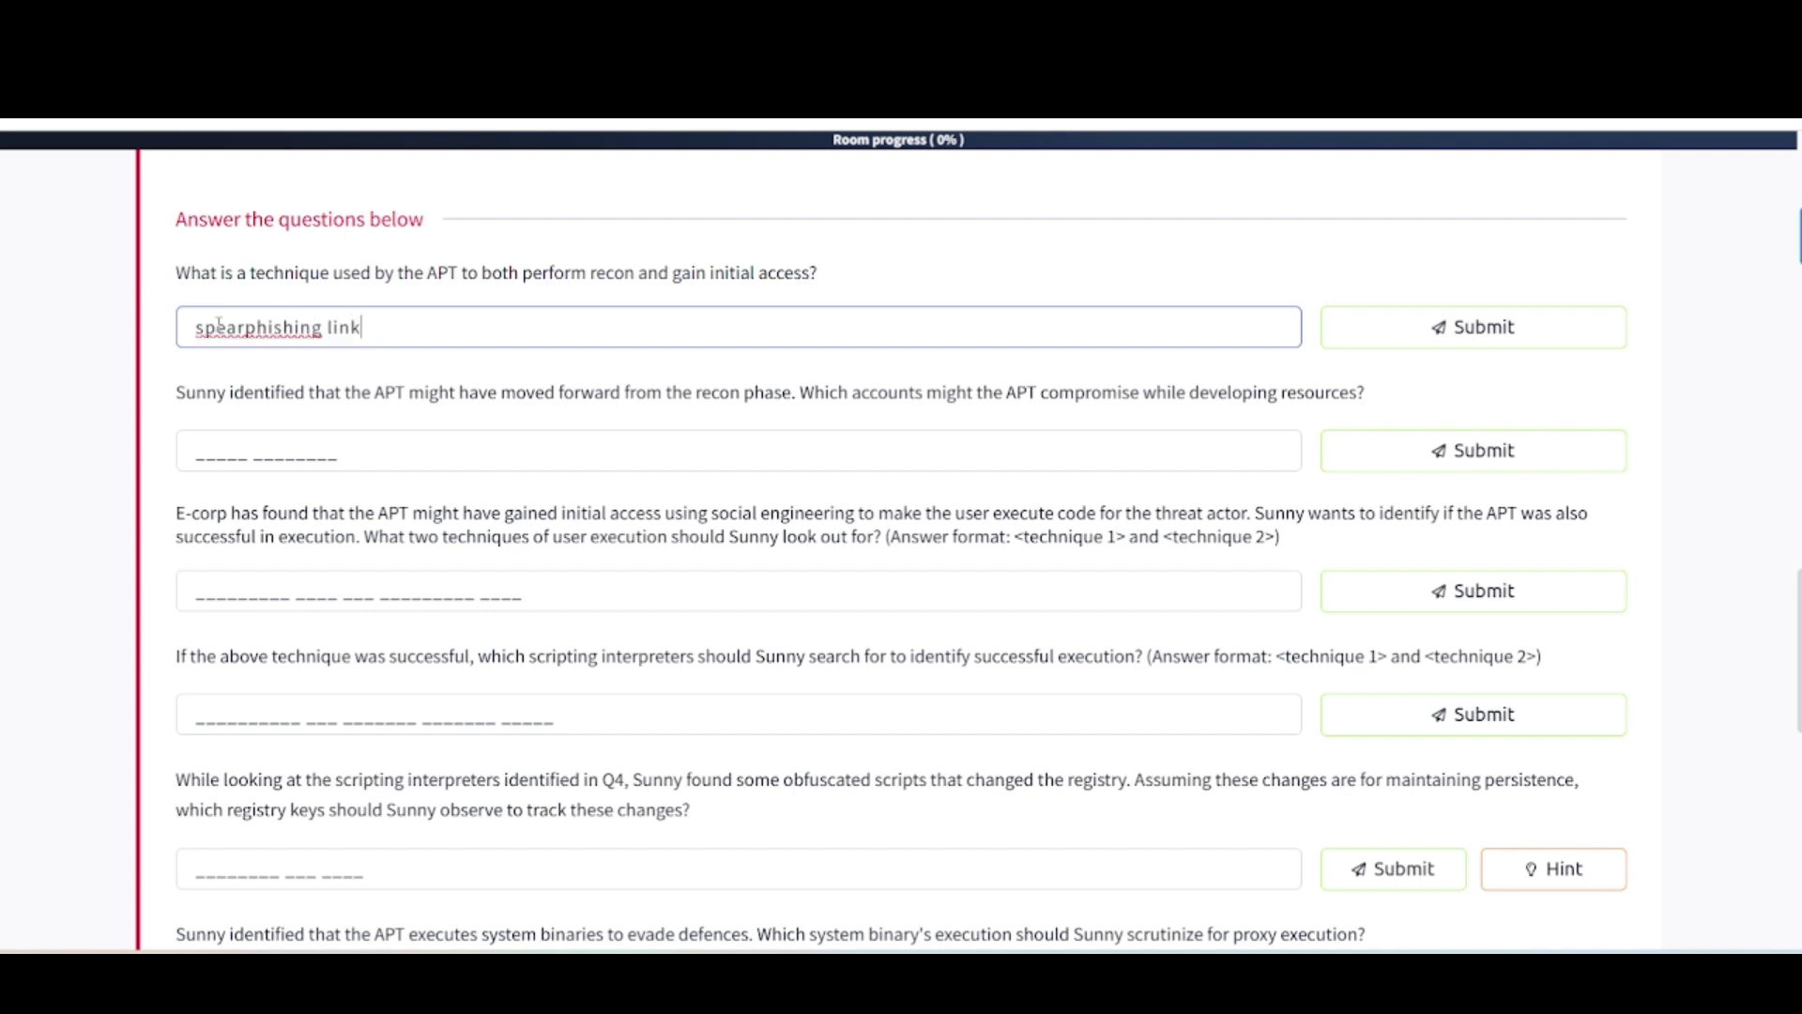
key("Return")
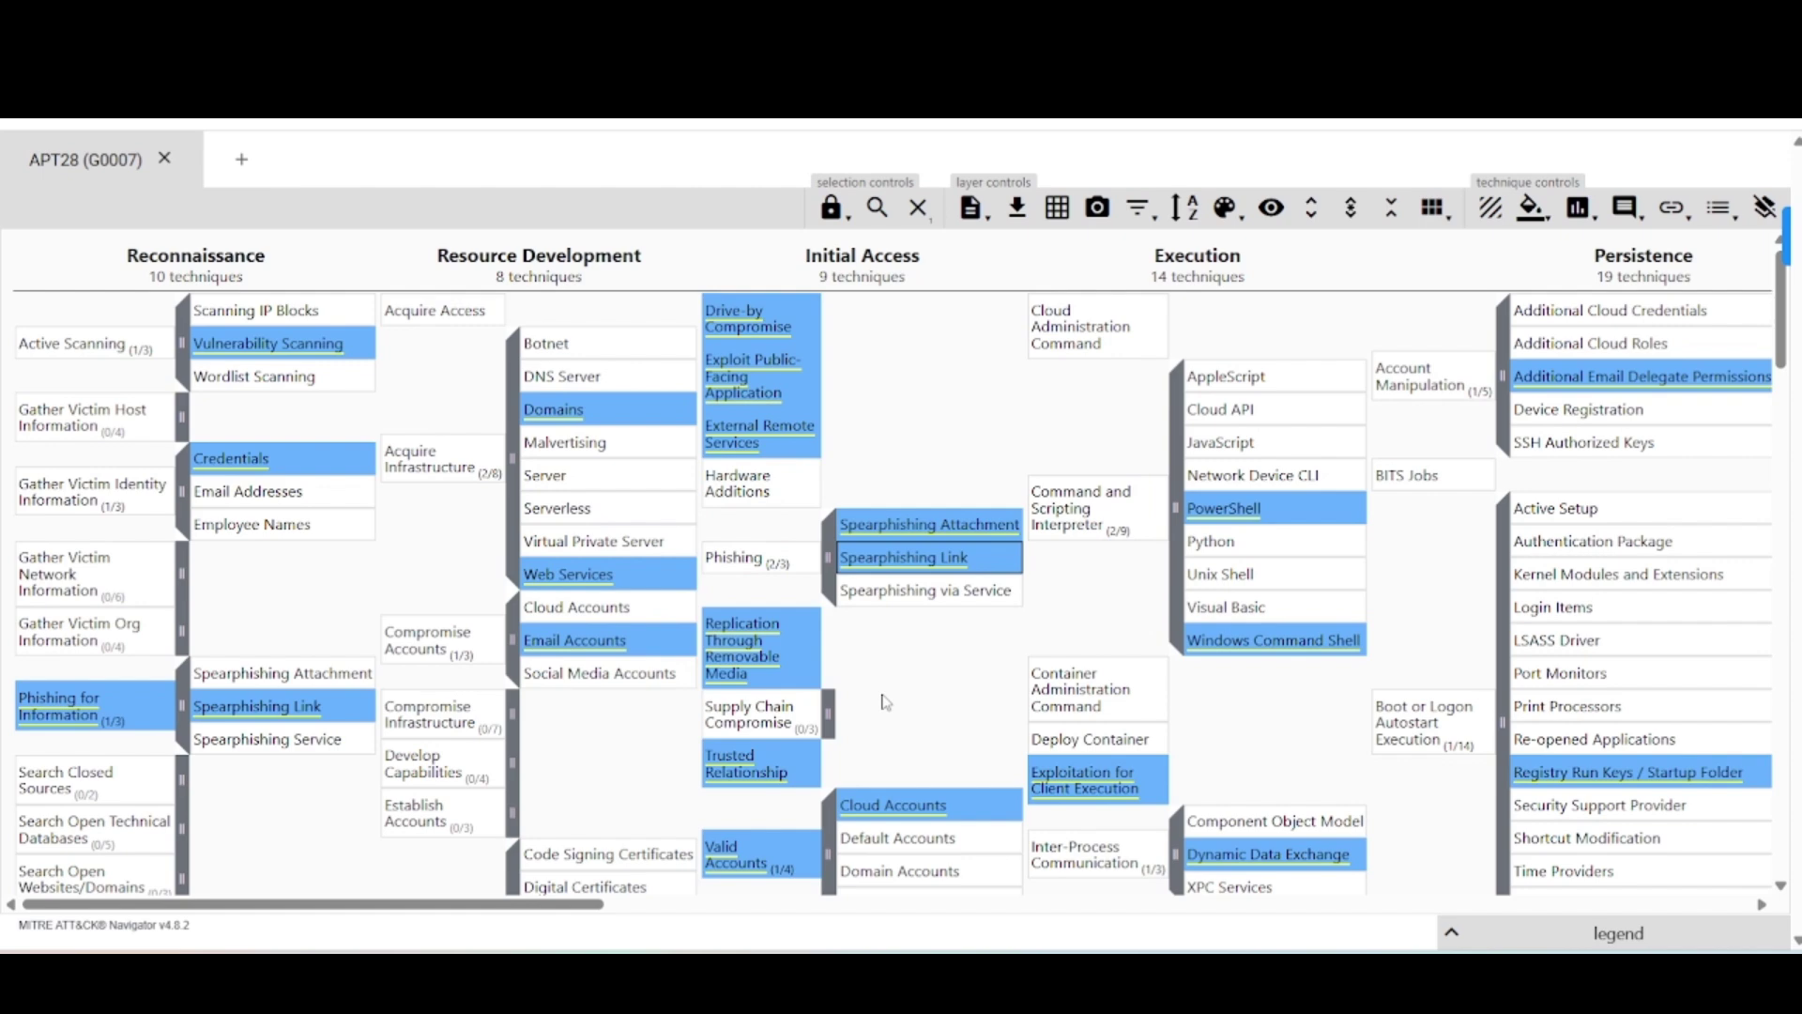
Check Cloud Accounts and Email Accounts under Resource Development in the APT28 layer
mouse_move(862, 806)
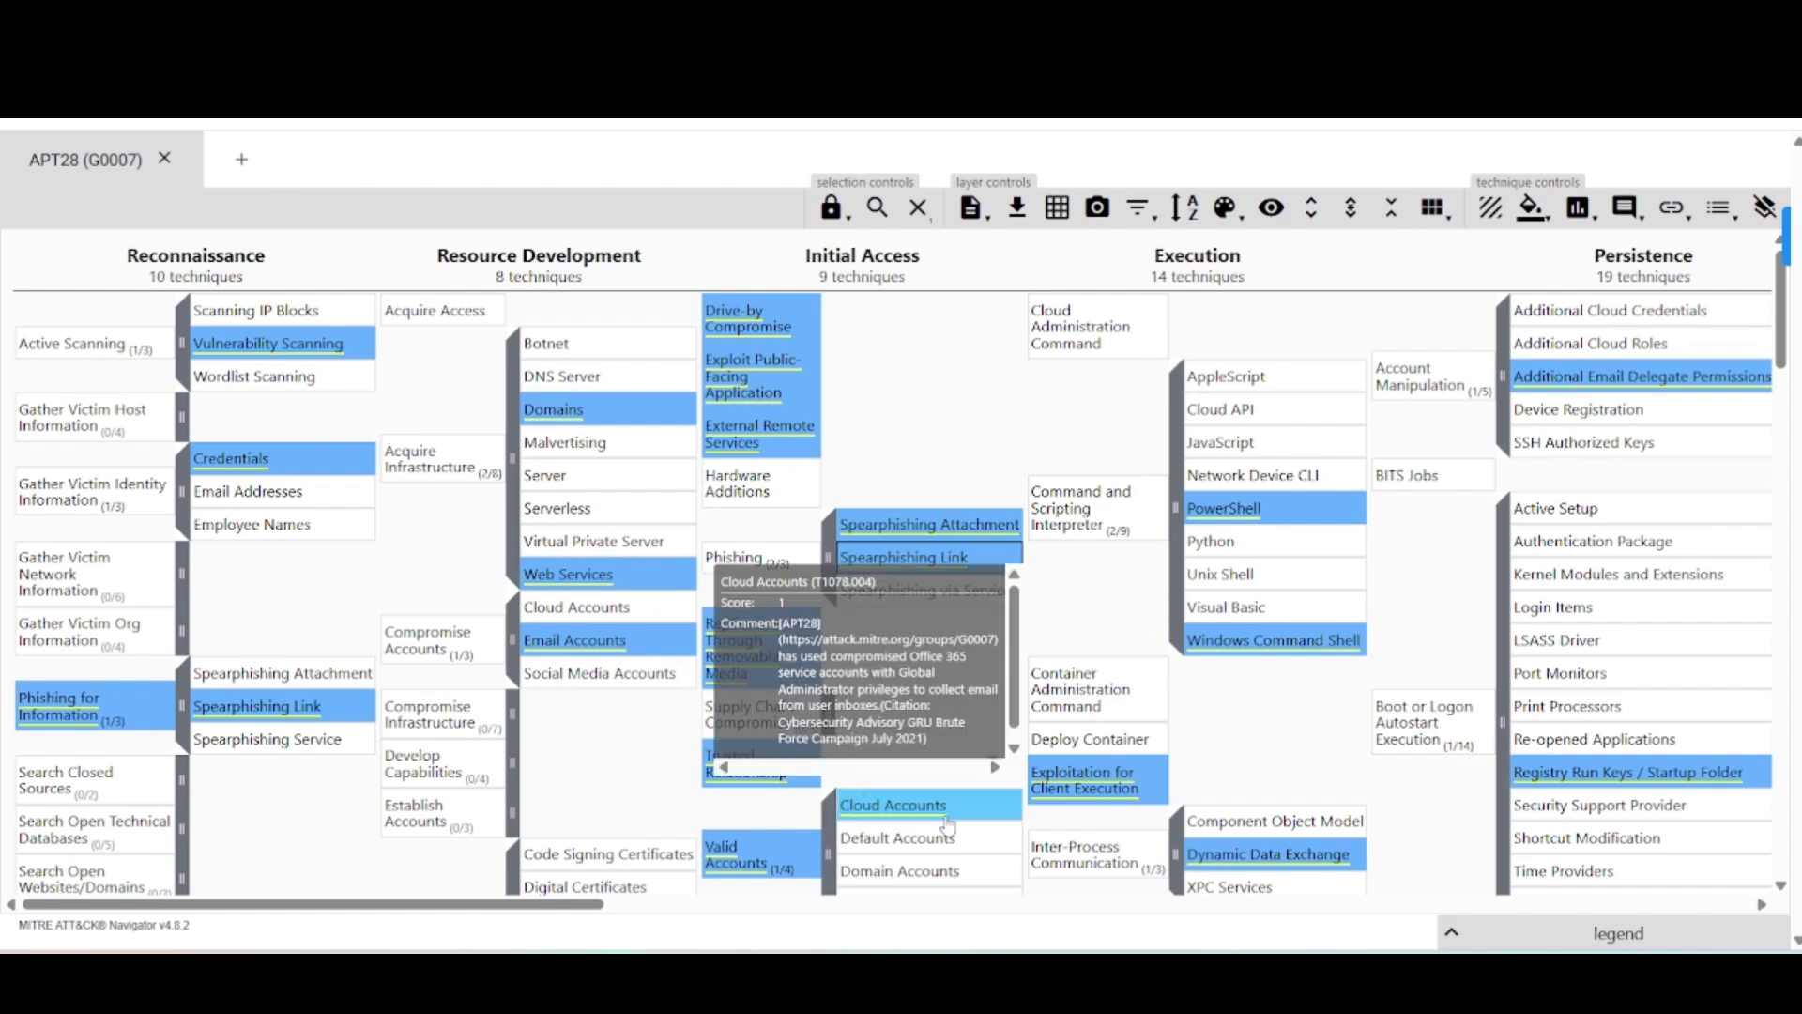
mouse_move(936, 529)
scroll(937, 532, "down", 1)
scroll(937, 532, "down", 1)
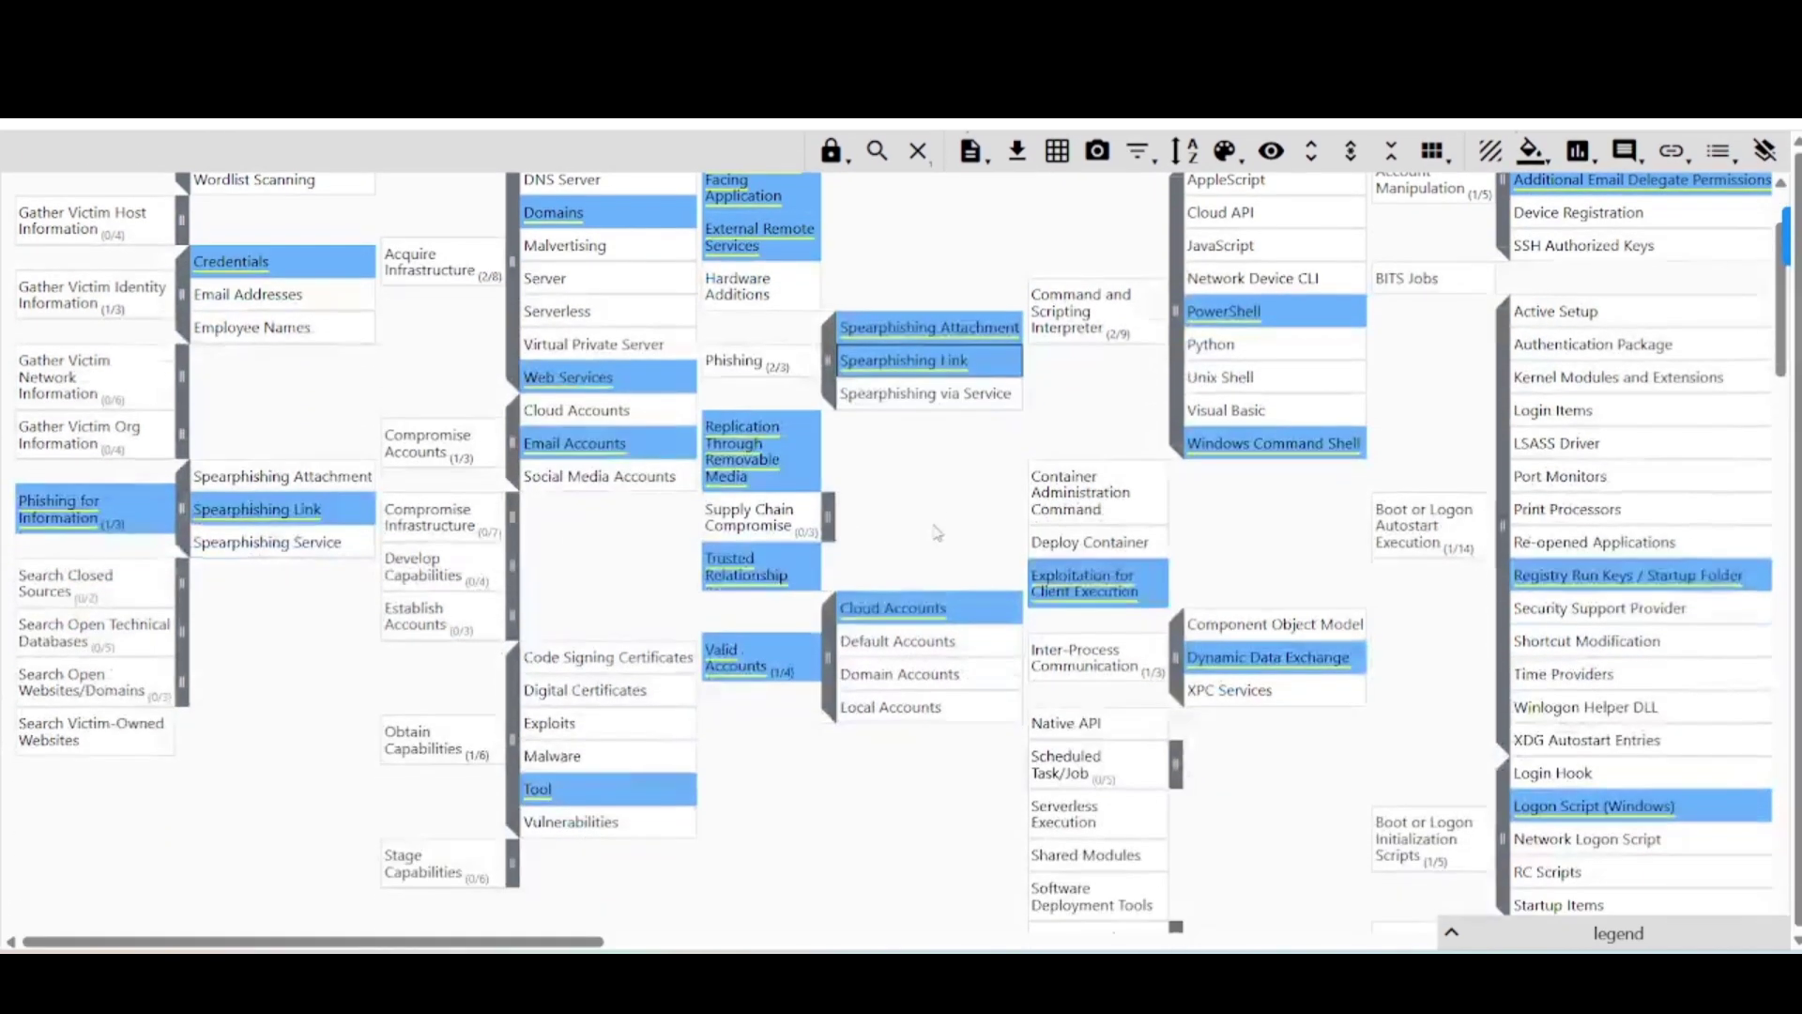
scroll(937, 533, "up", 2)
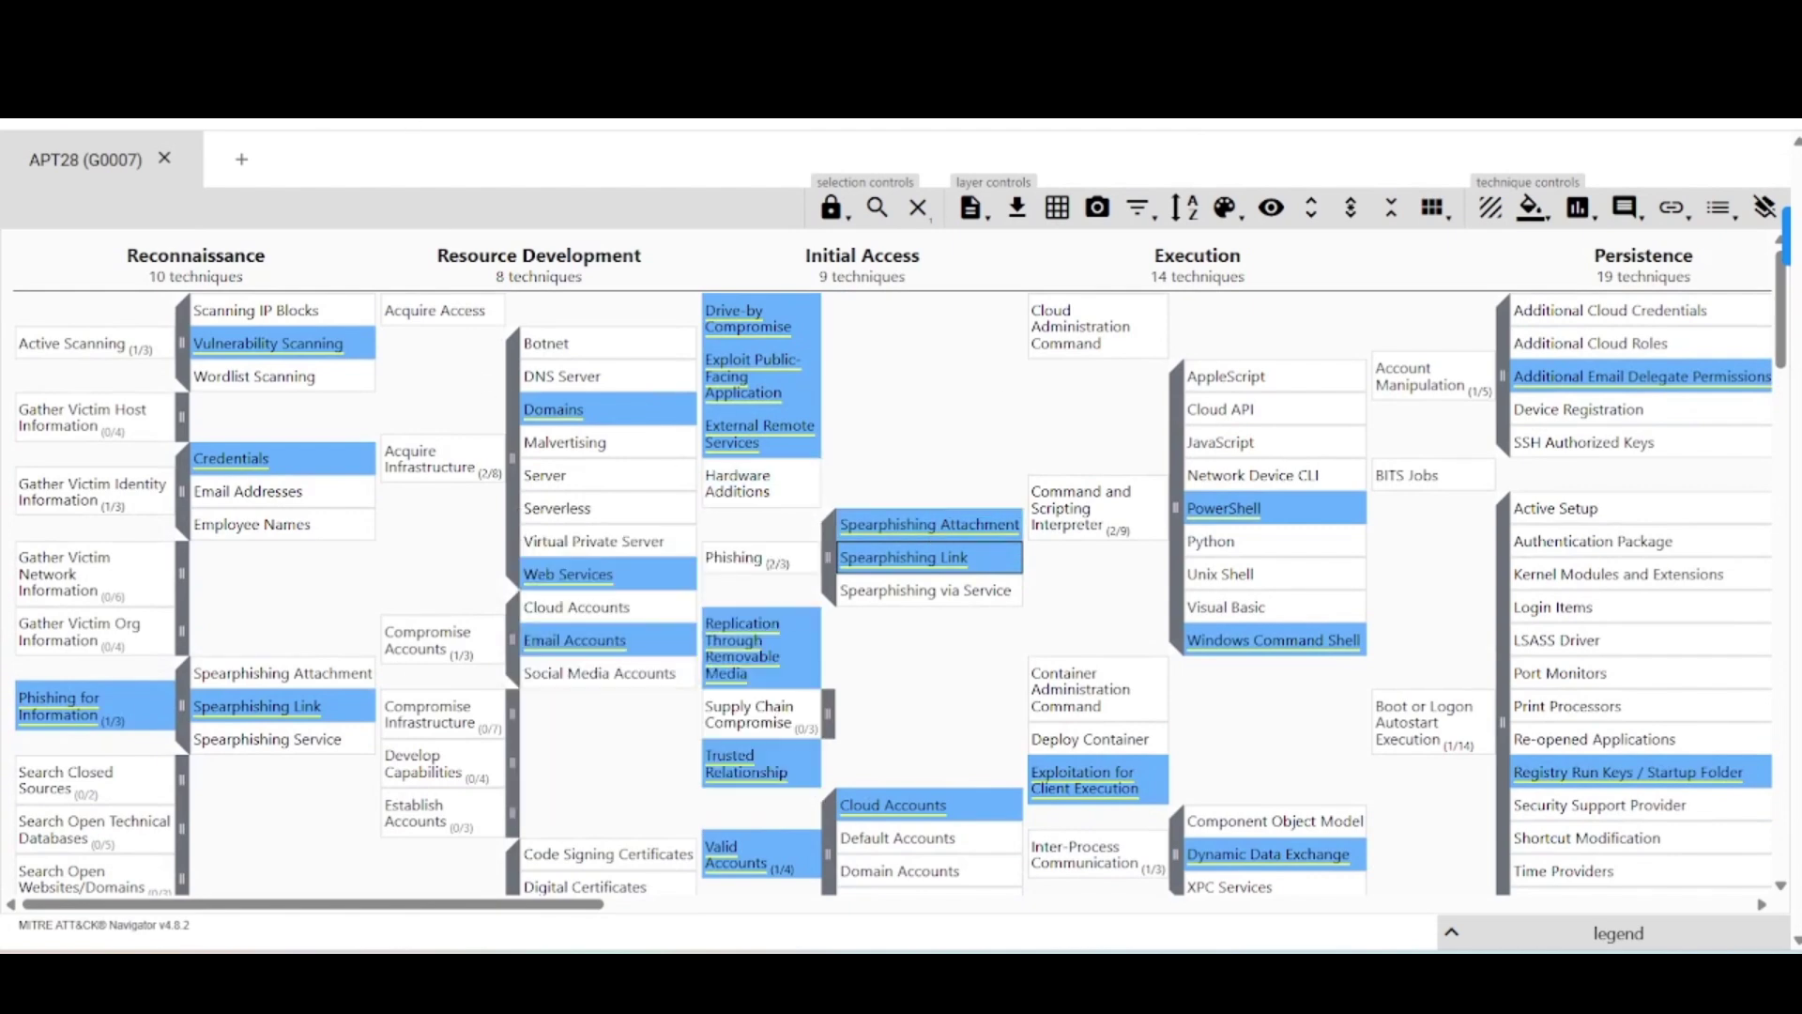
mouse_move(742, 344)
mouse_move(553, 629)
scroll(636, 780, "down", 3)
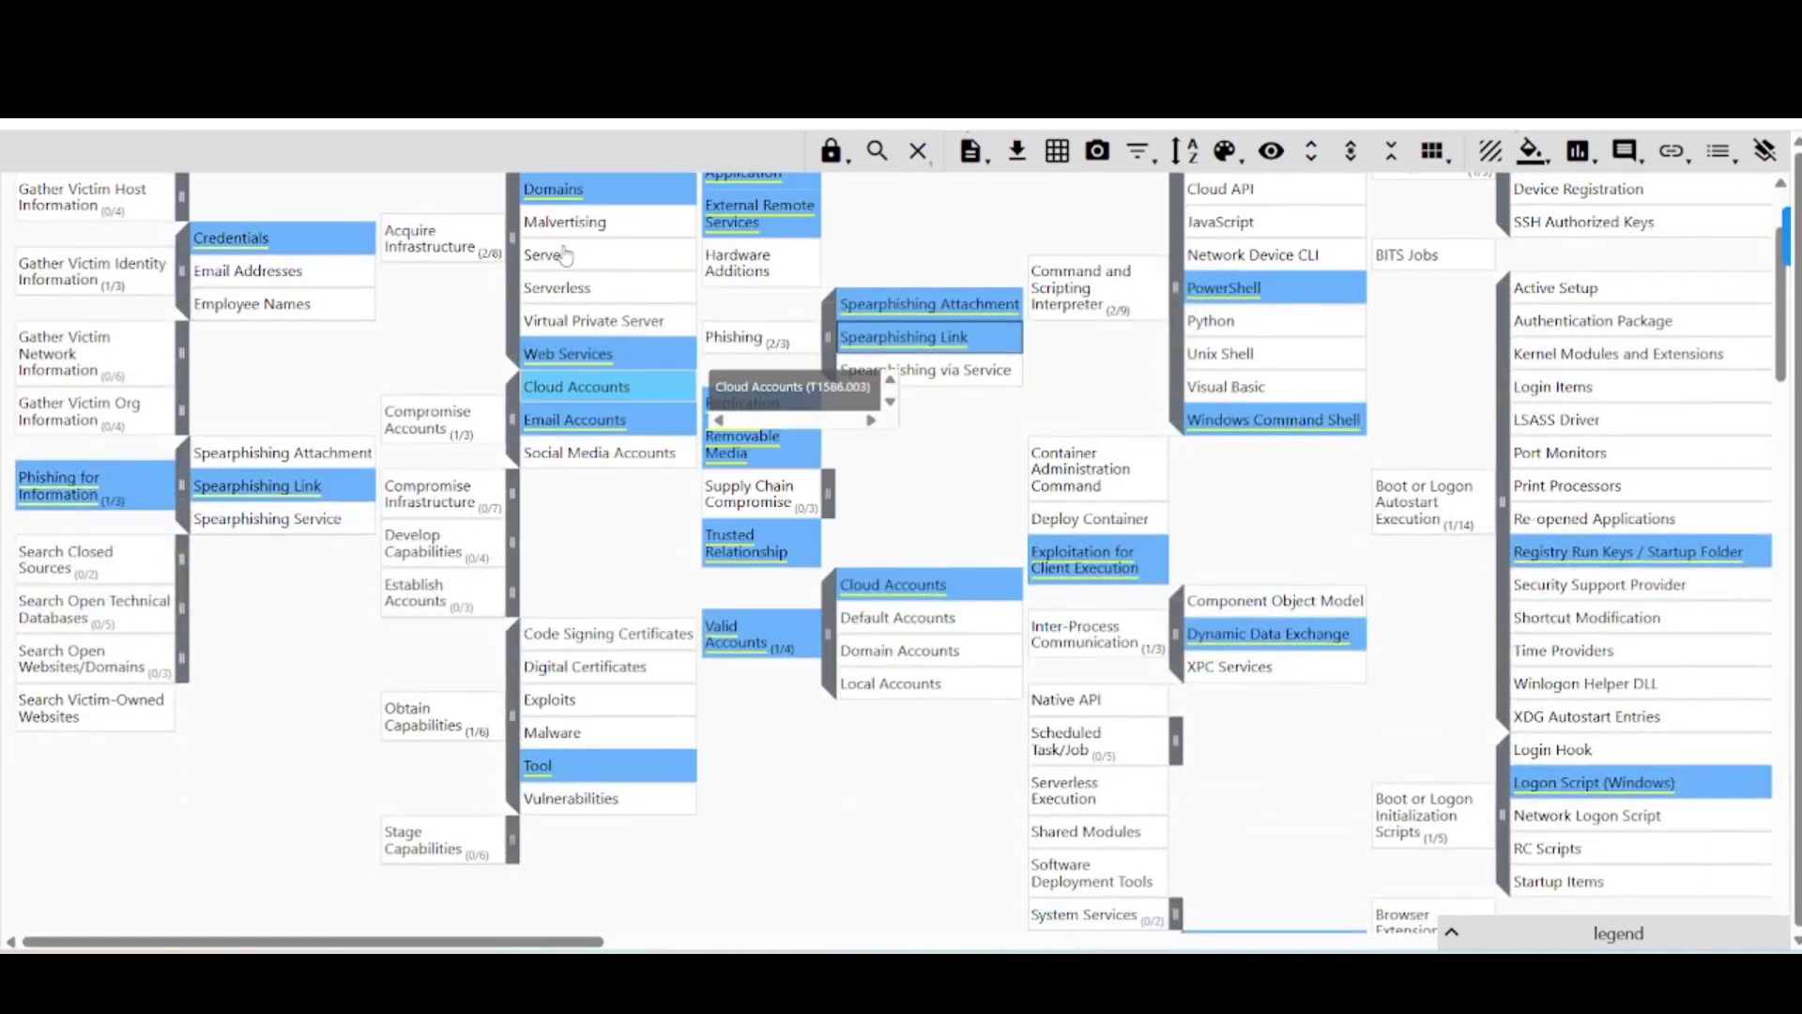
key("ctrl+Tab")
Answer the compromised accounts question with 'Email accounts', correcting a typo first
left_click(216, 458)
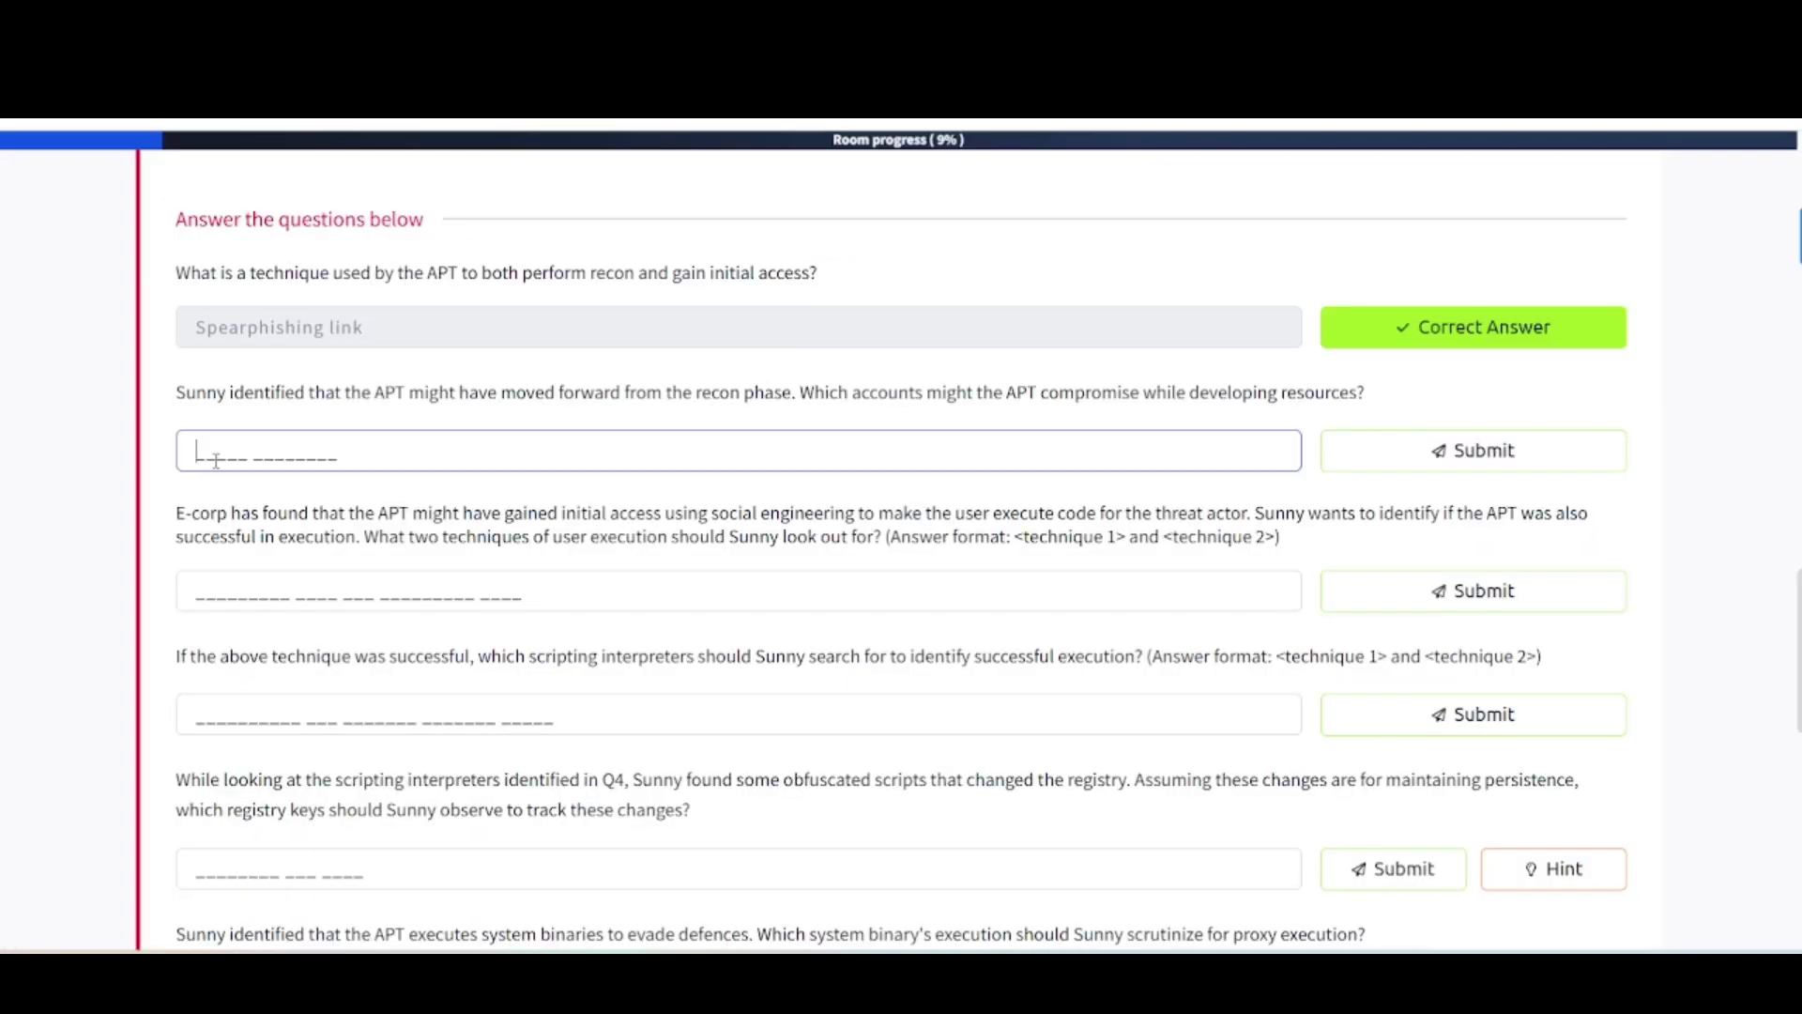
type("Email accounts")
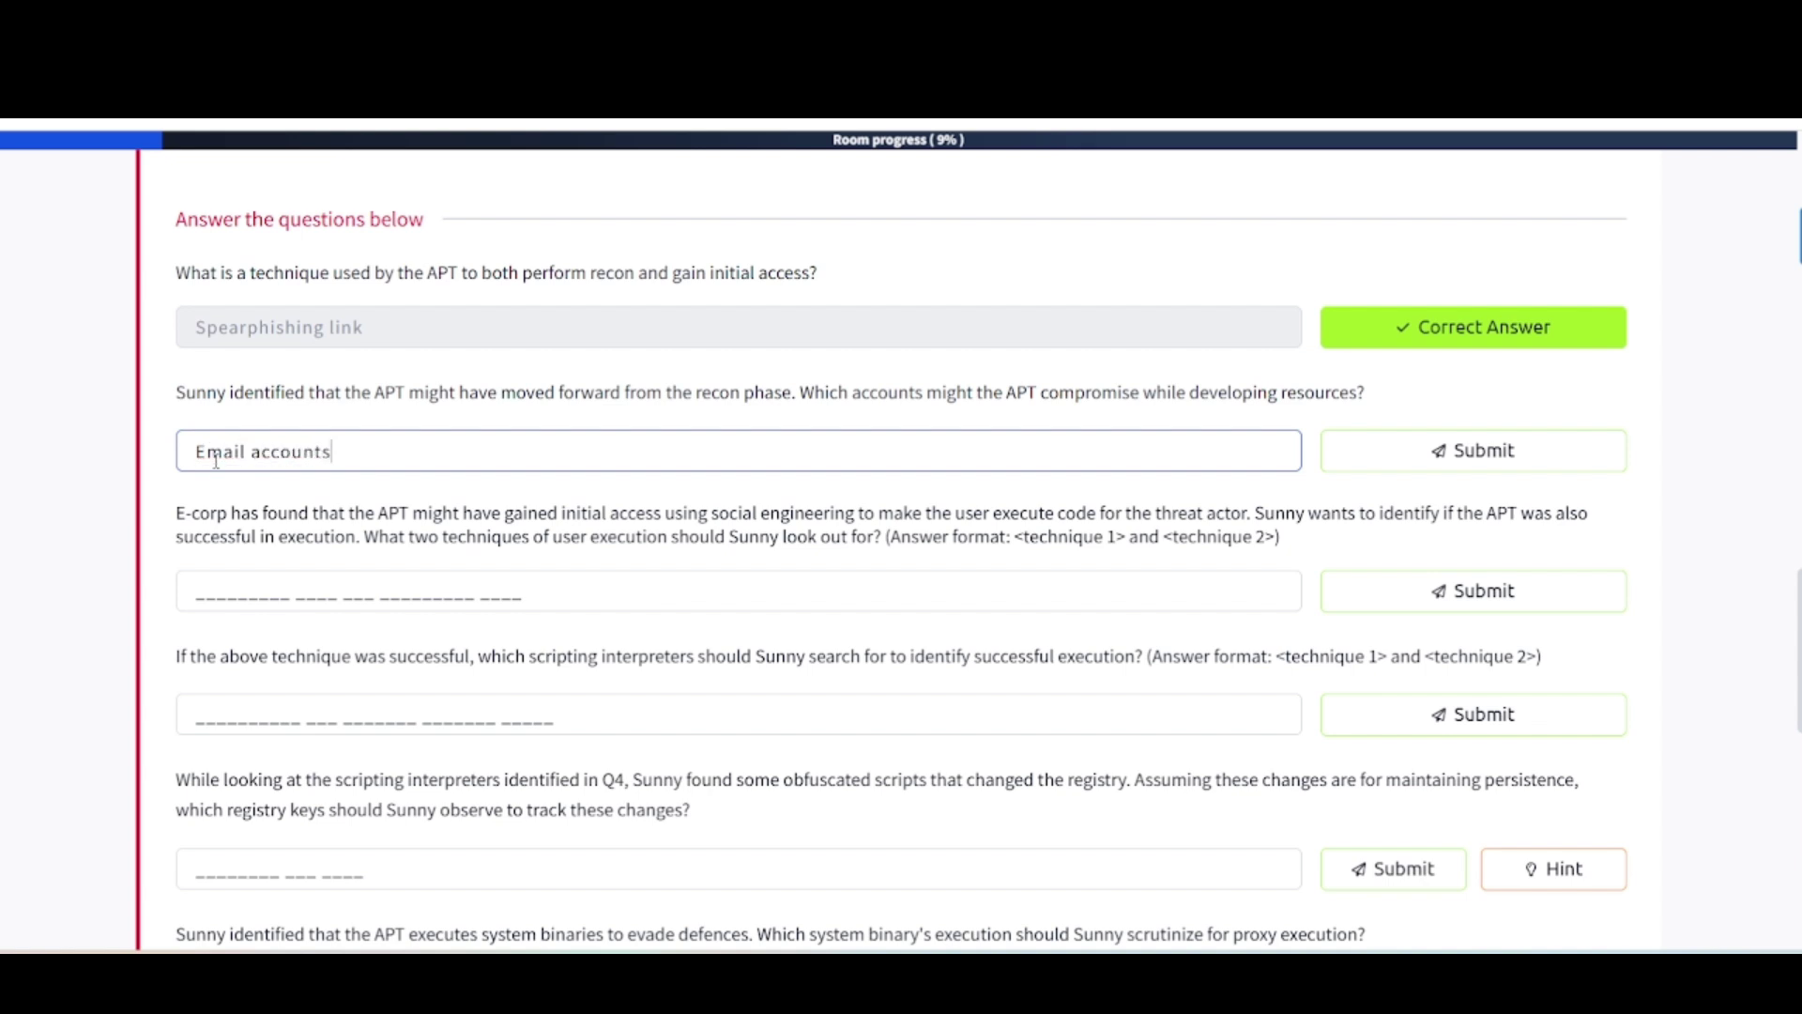
key("Return")
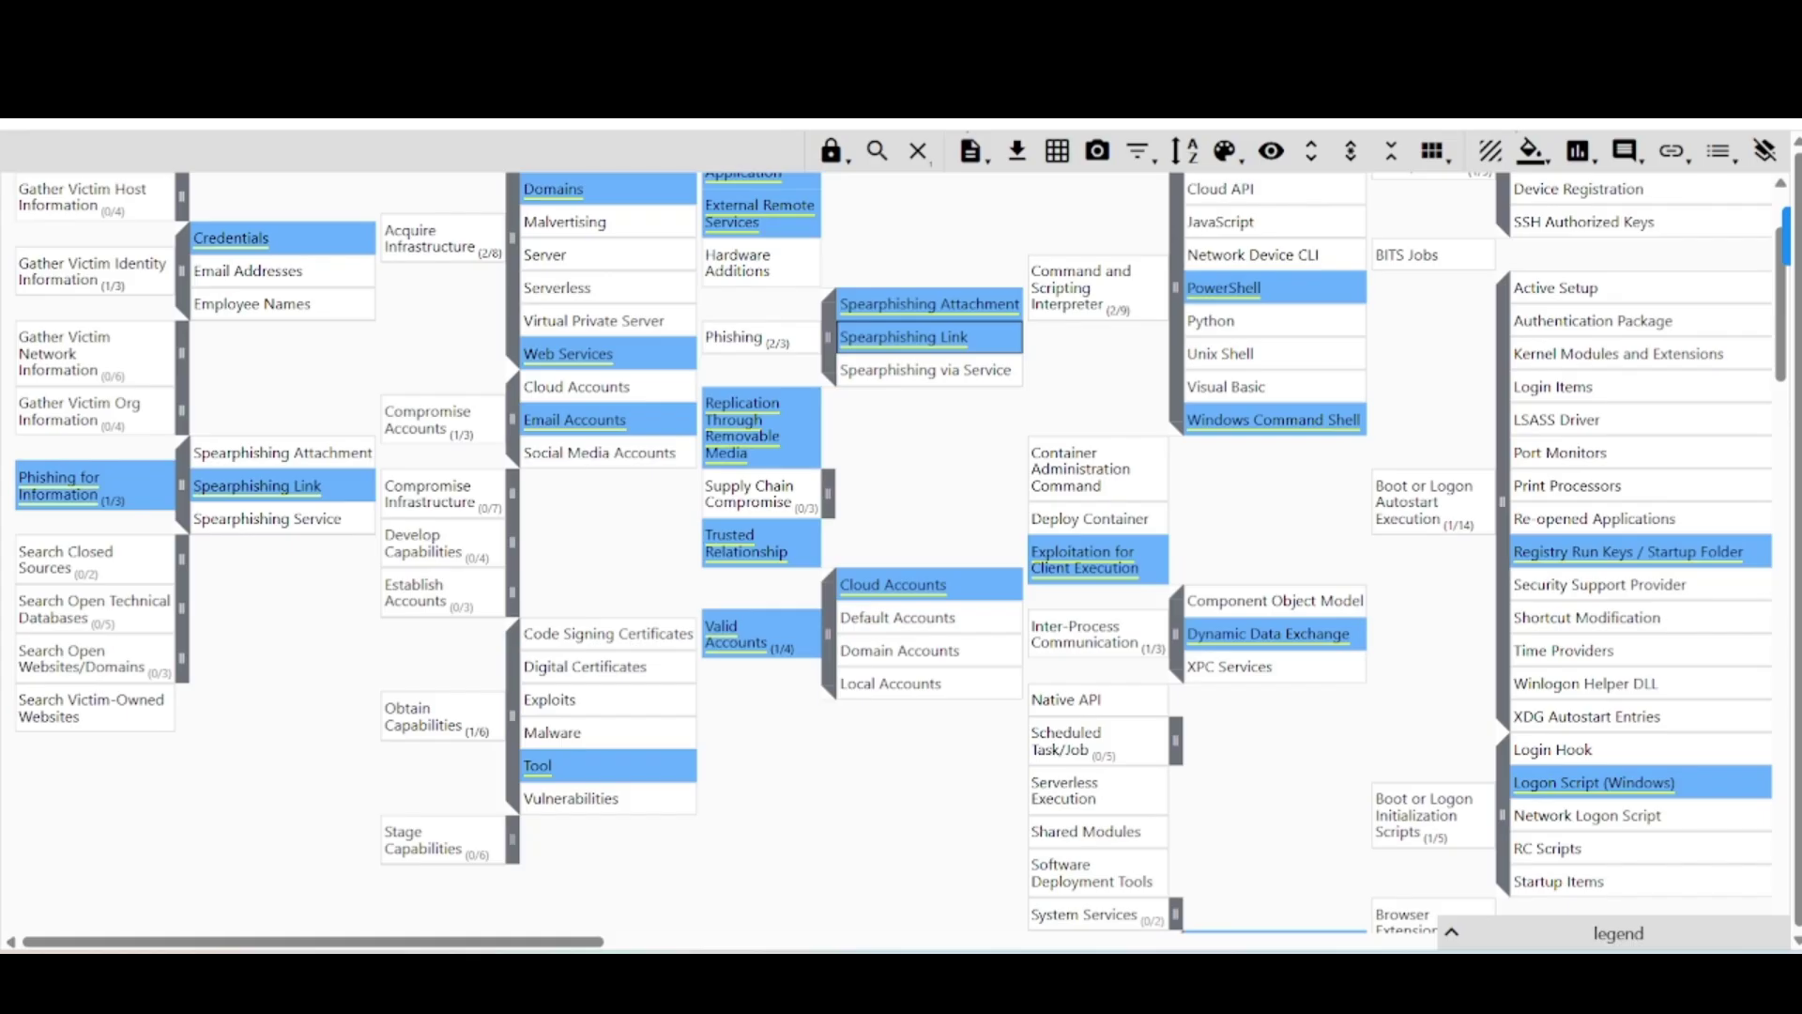
Bring Execution's User Execution sub-techniques, Malicious File and Malicious Link, into view
scroll(441, 591, "up", 3)
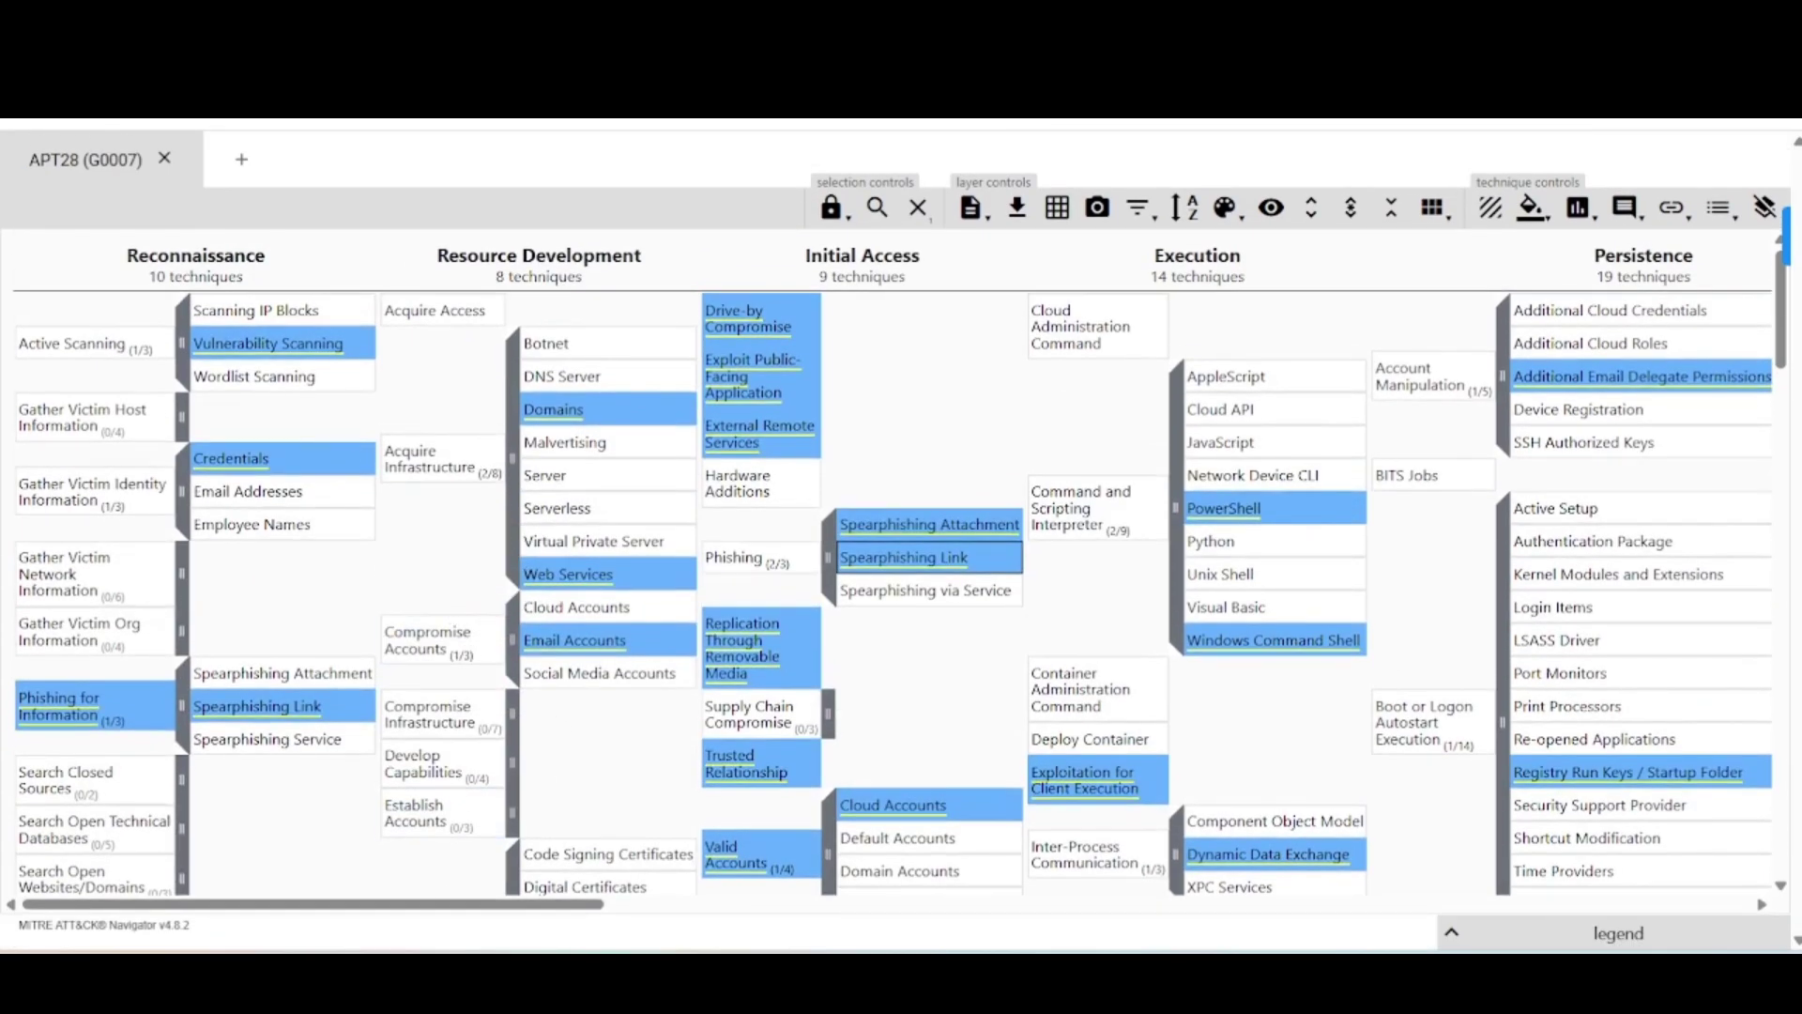
left_click_drag(410, 906, 615, 934)
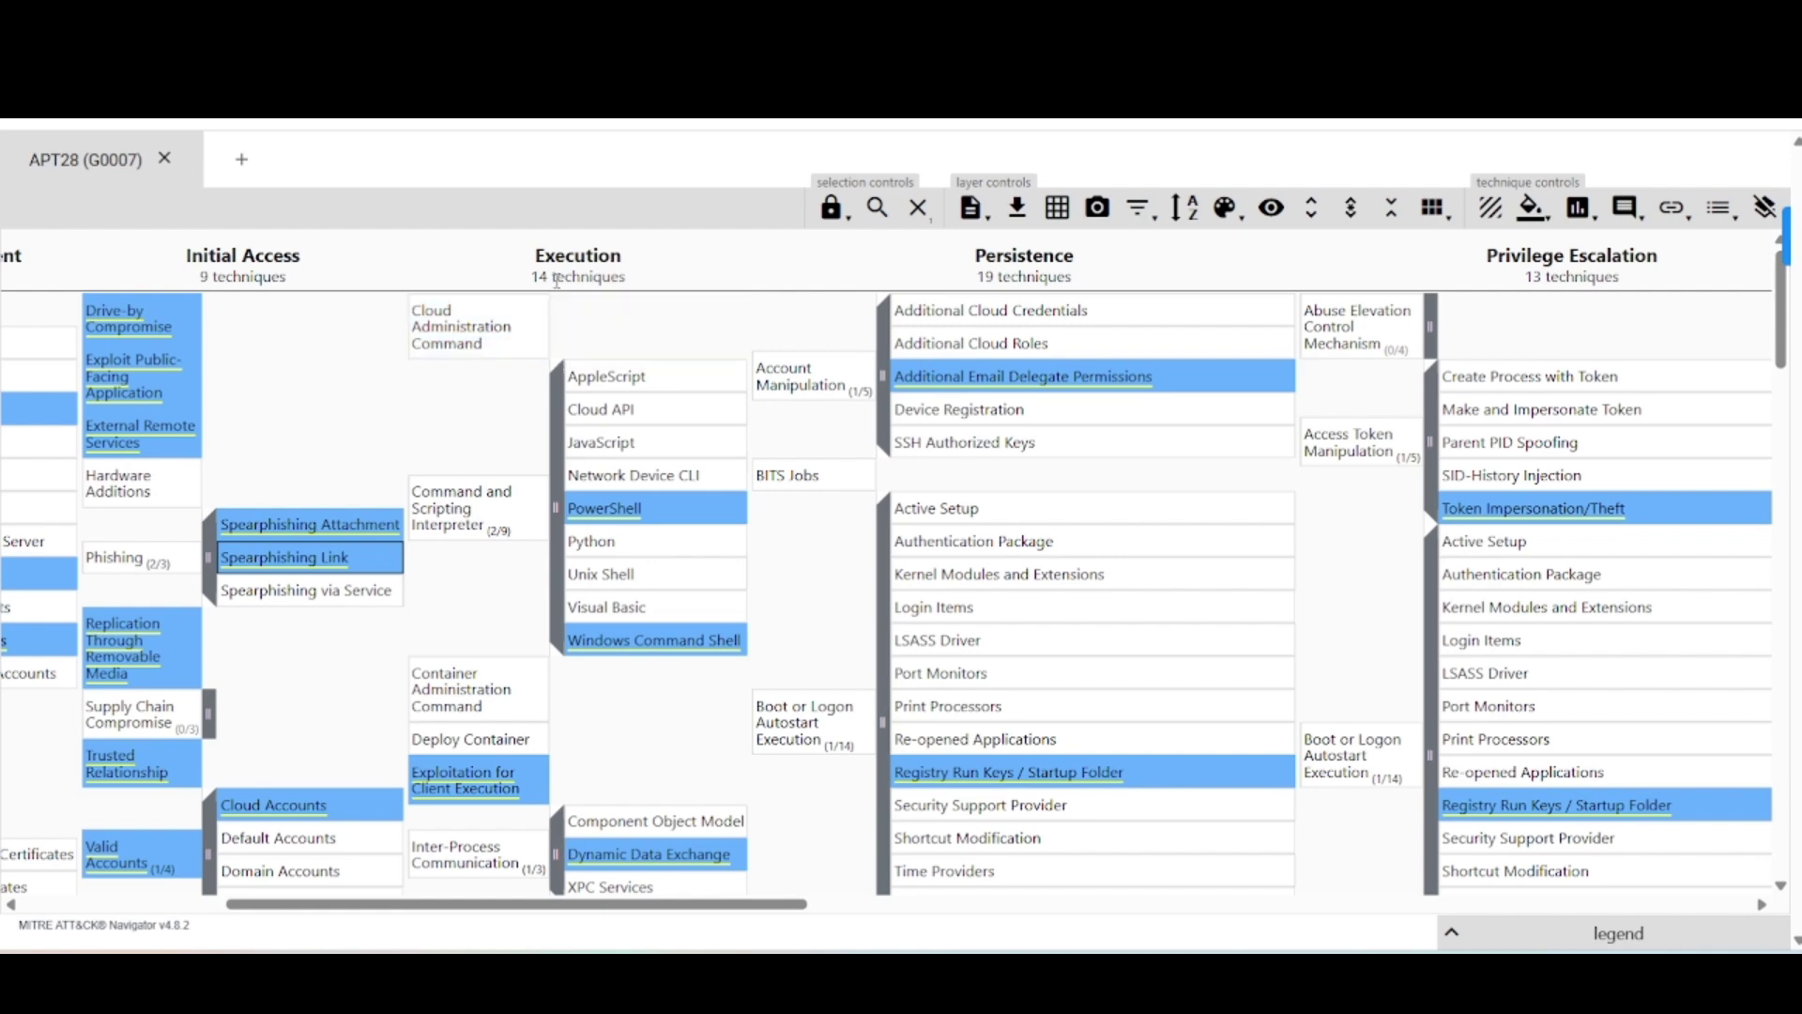
scroll(612, 354, "right", 2)
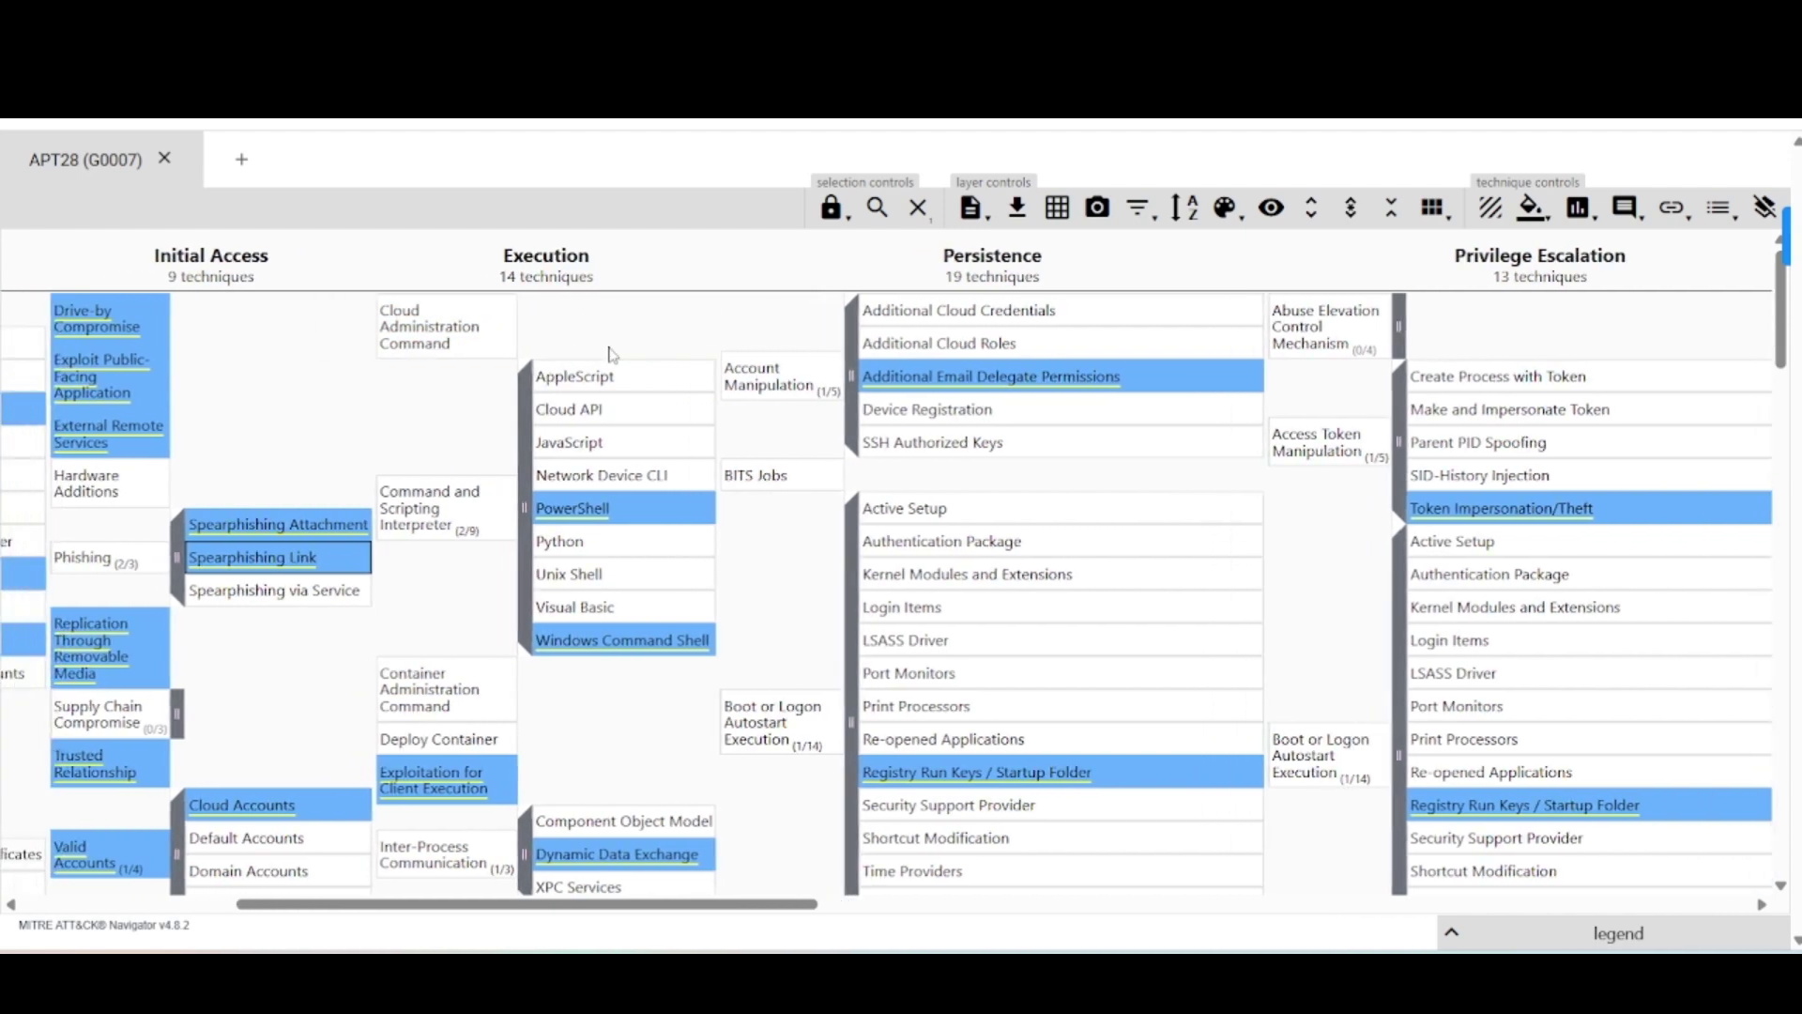
scroll(573, 470, "down", 6)
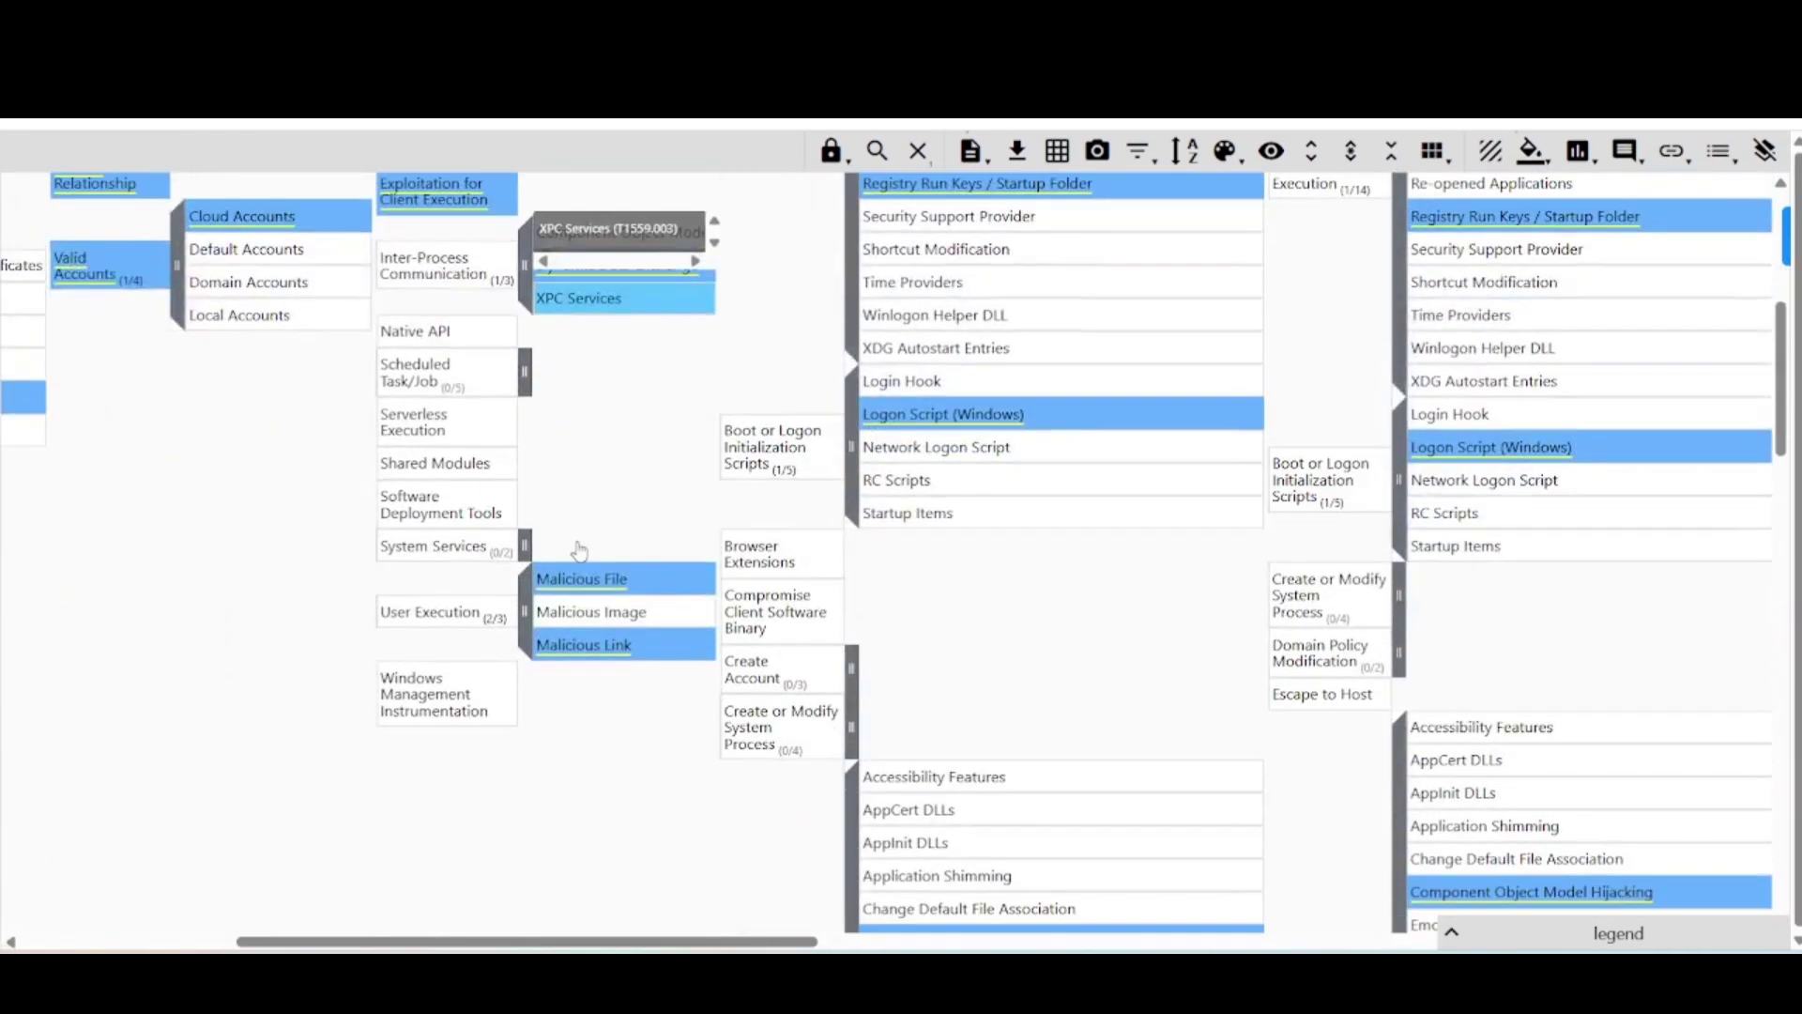
scroll(600, 562, "left", 2)
scroll(601, 561, "up", 1)
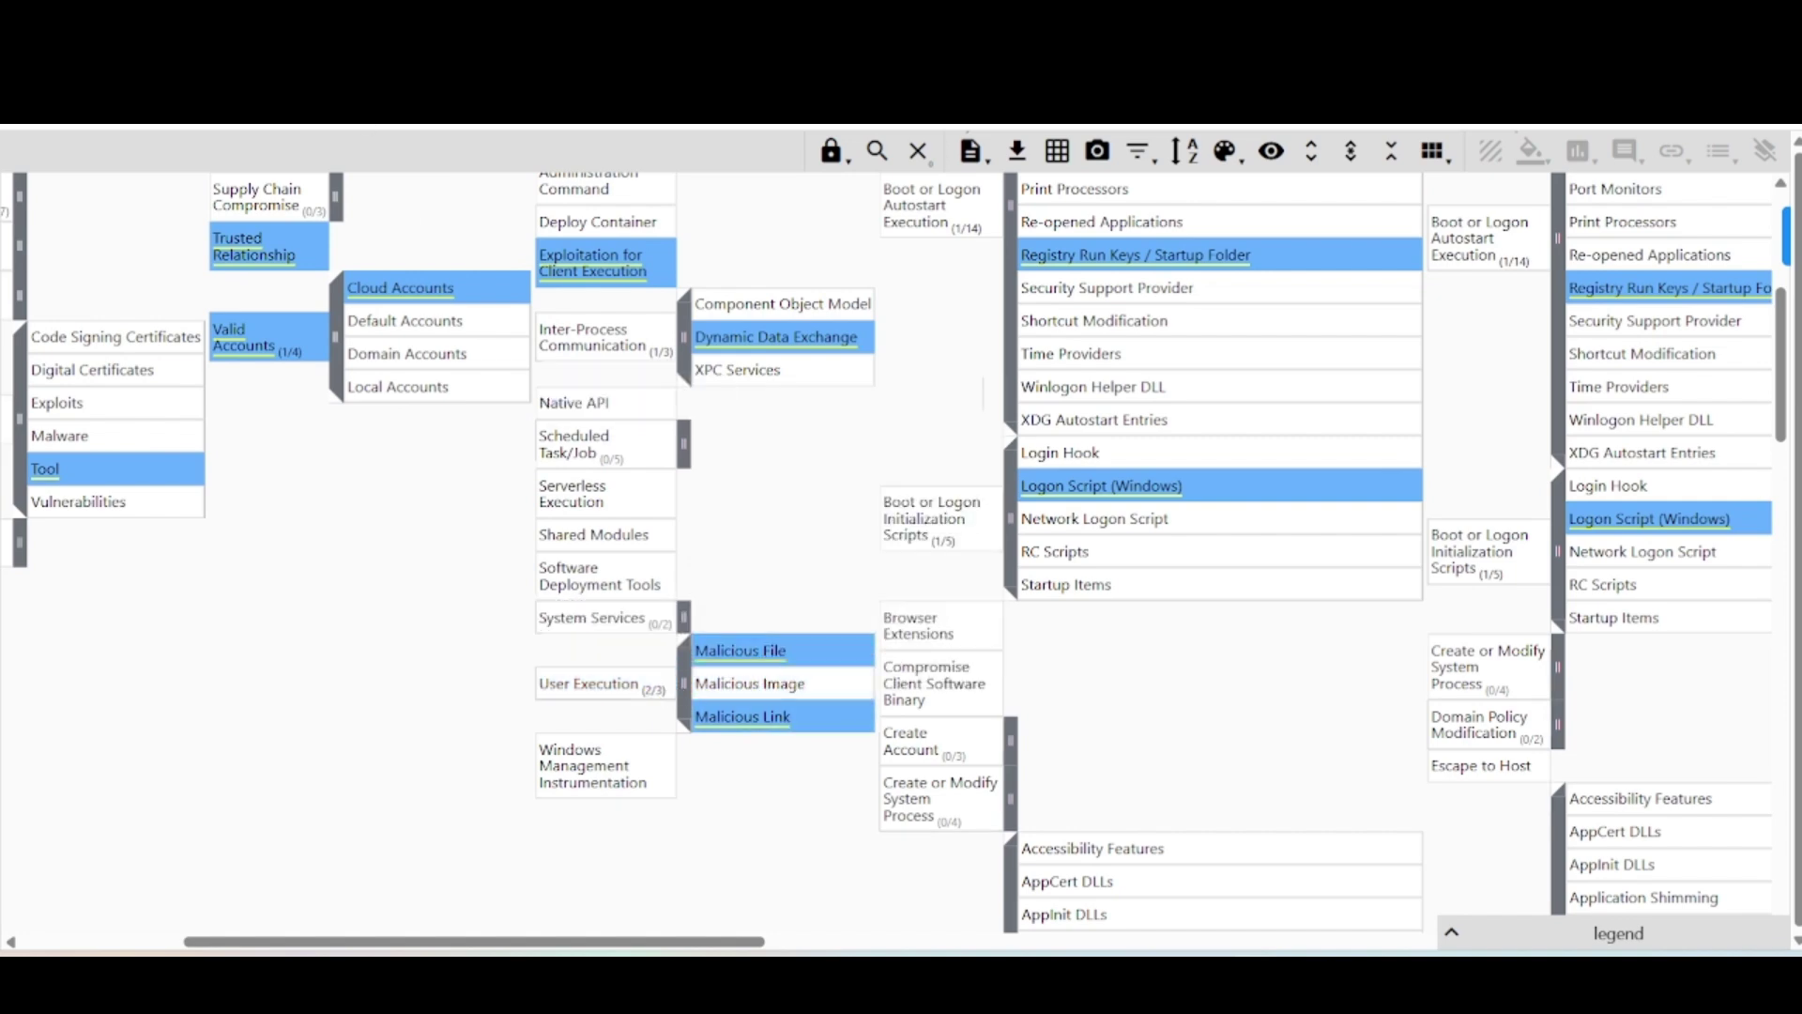
Submit 'malicious file and a malicious link' for the user execution question
key("ctrl+Tab")
left_click(206, 350)
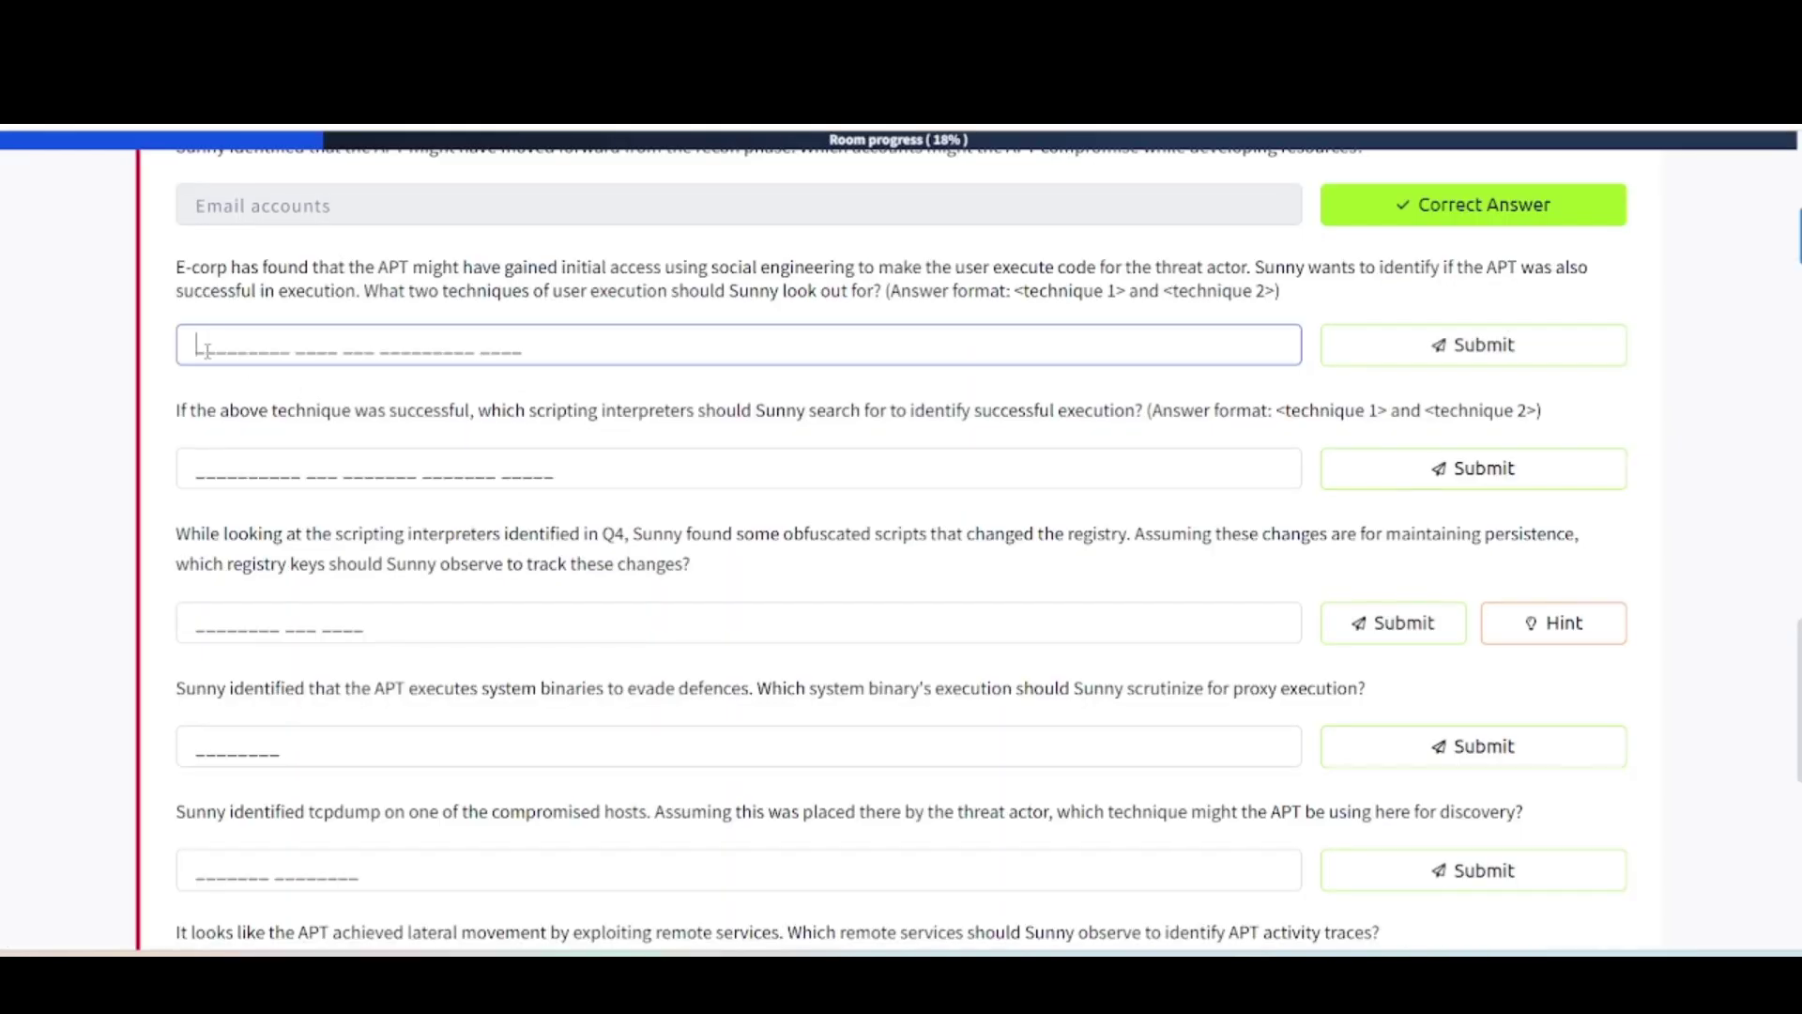
type("malicious file and a")
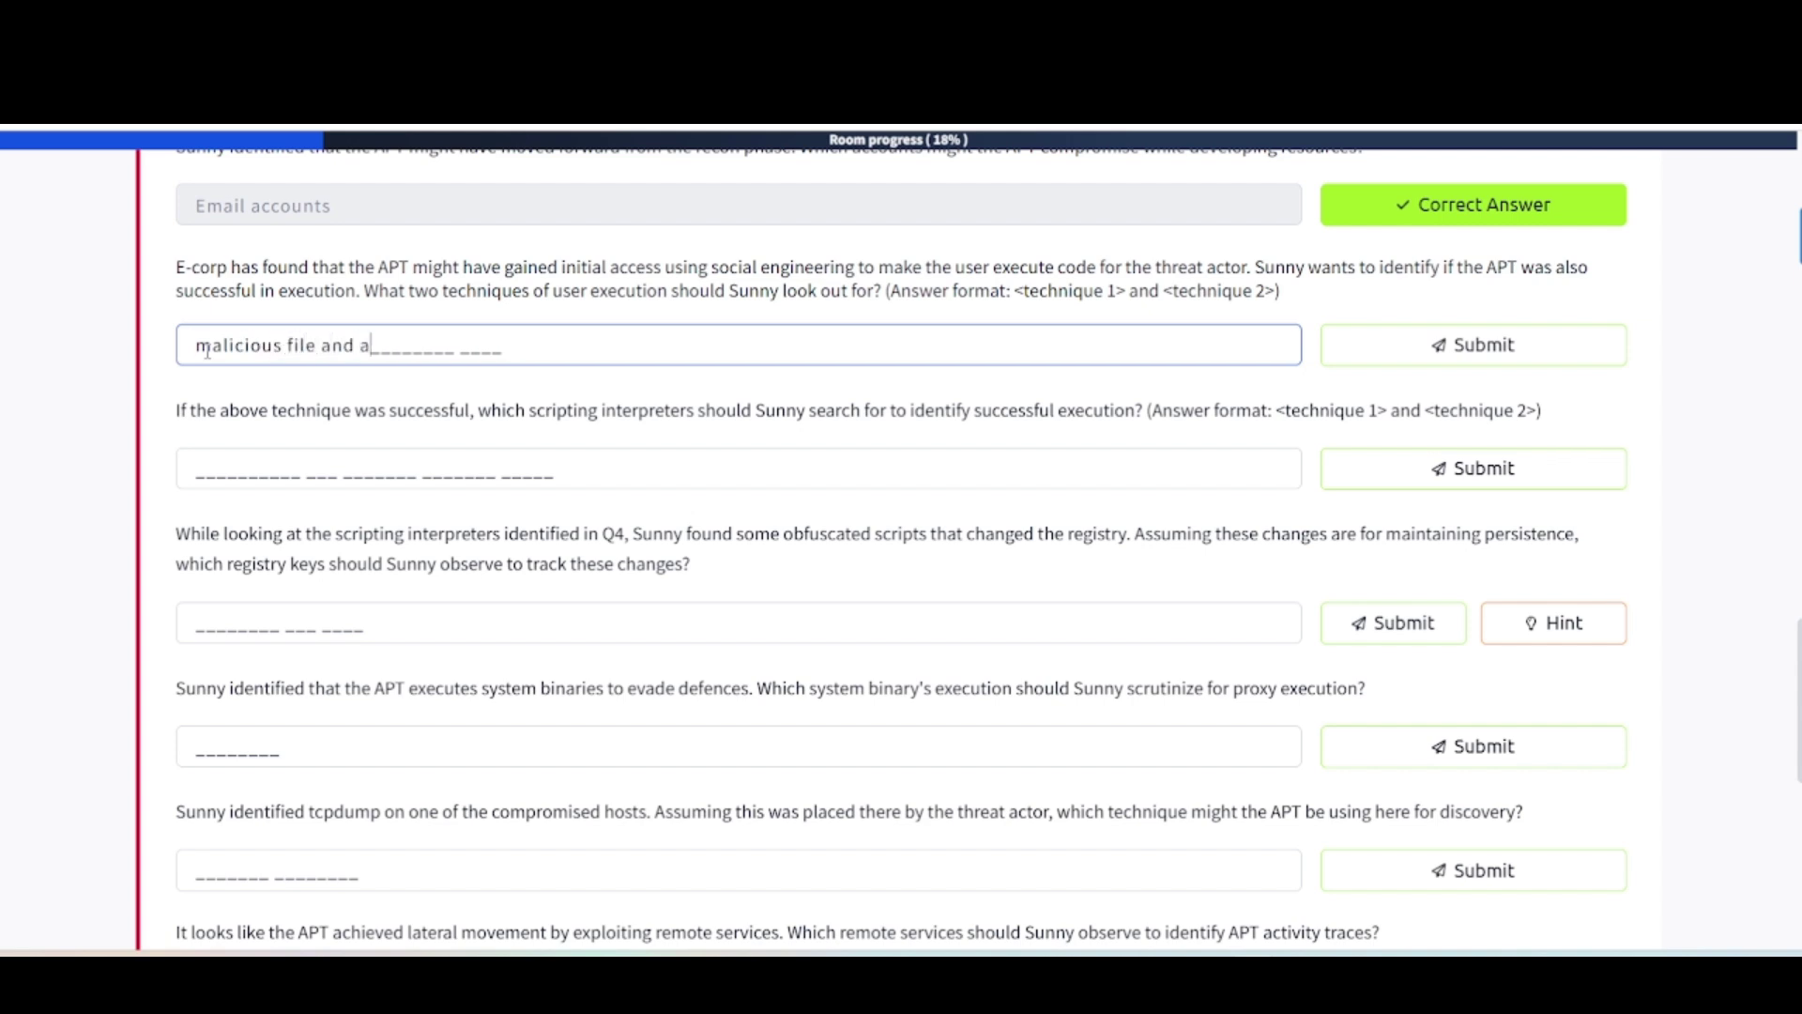
type(" malicious link")
key("Return")
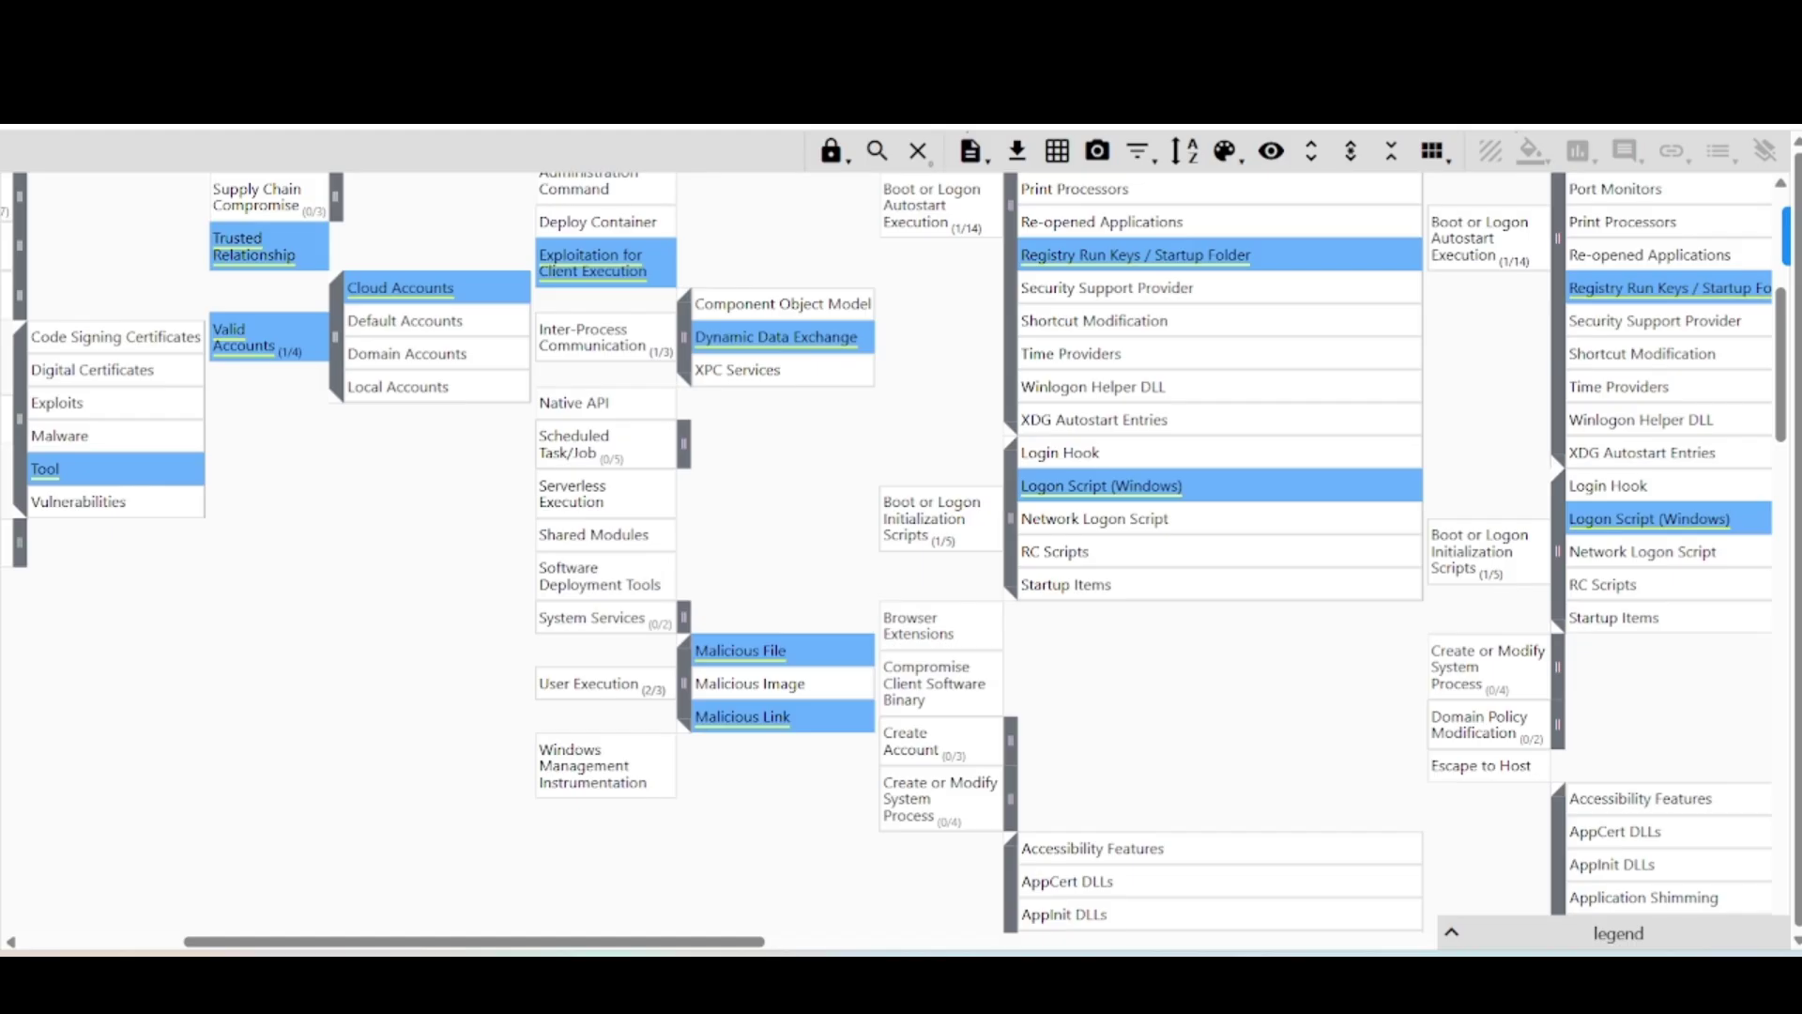
Check PowerShell and Windows Command Shell under Execution's Command and Scripting Interpreter
scroll(772, 582, "up", 5)
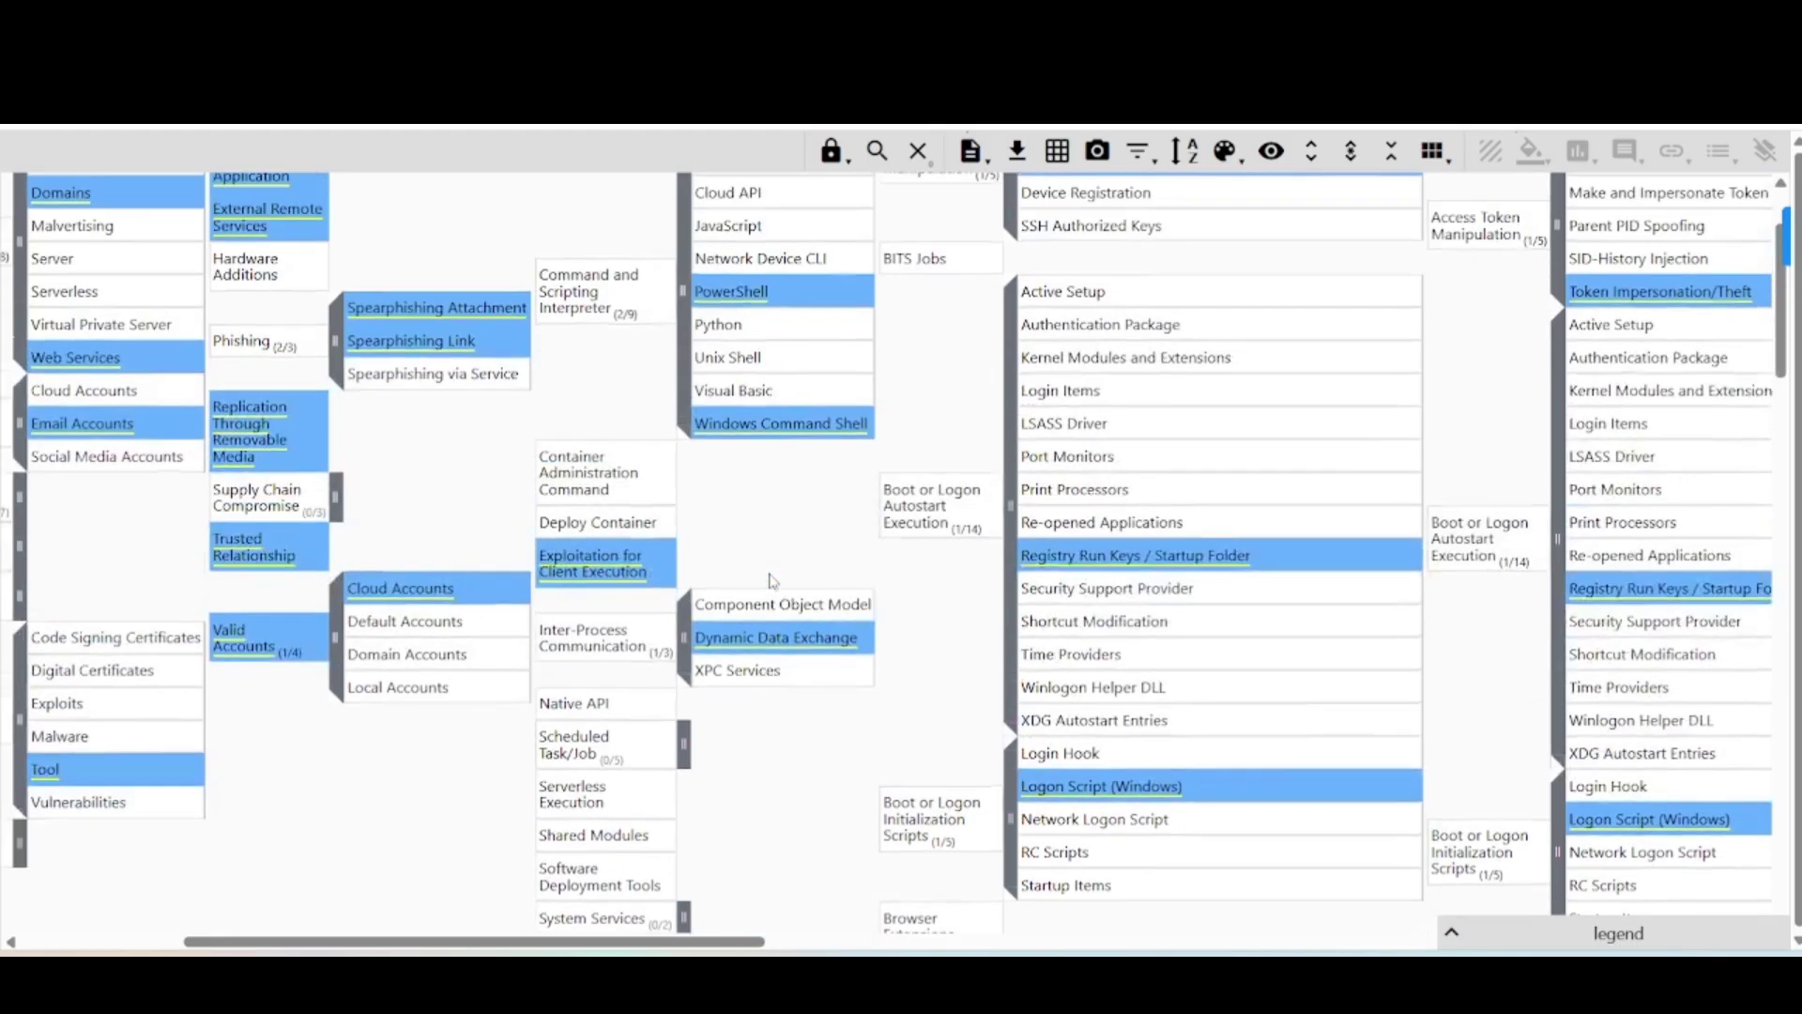
scroll(773, 582, "down", 3)
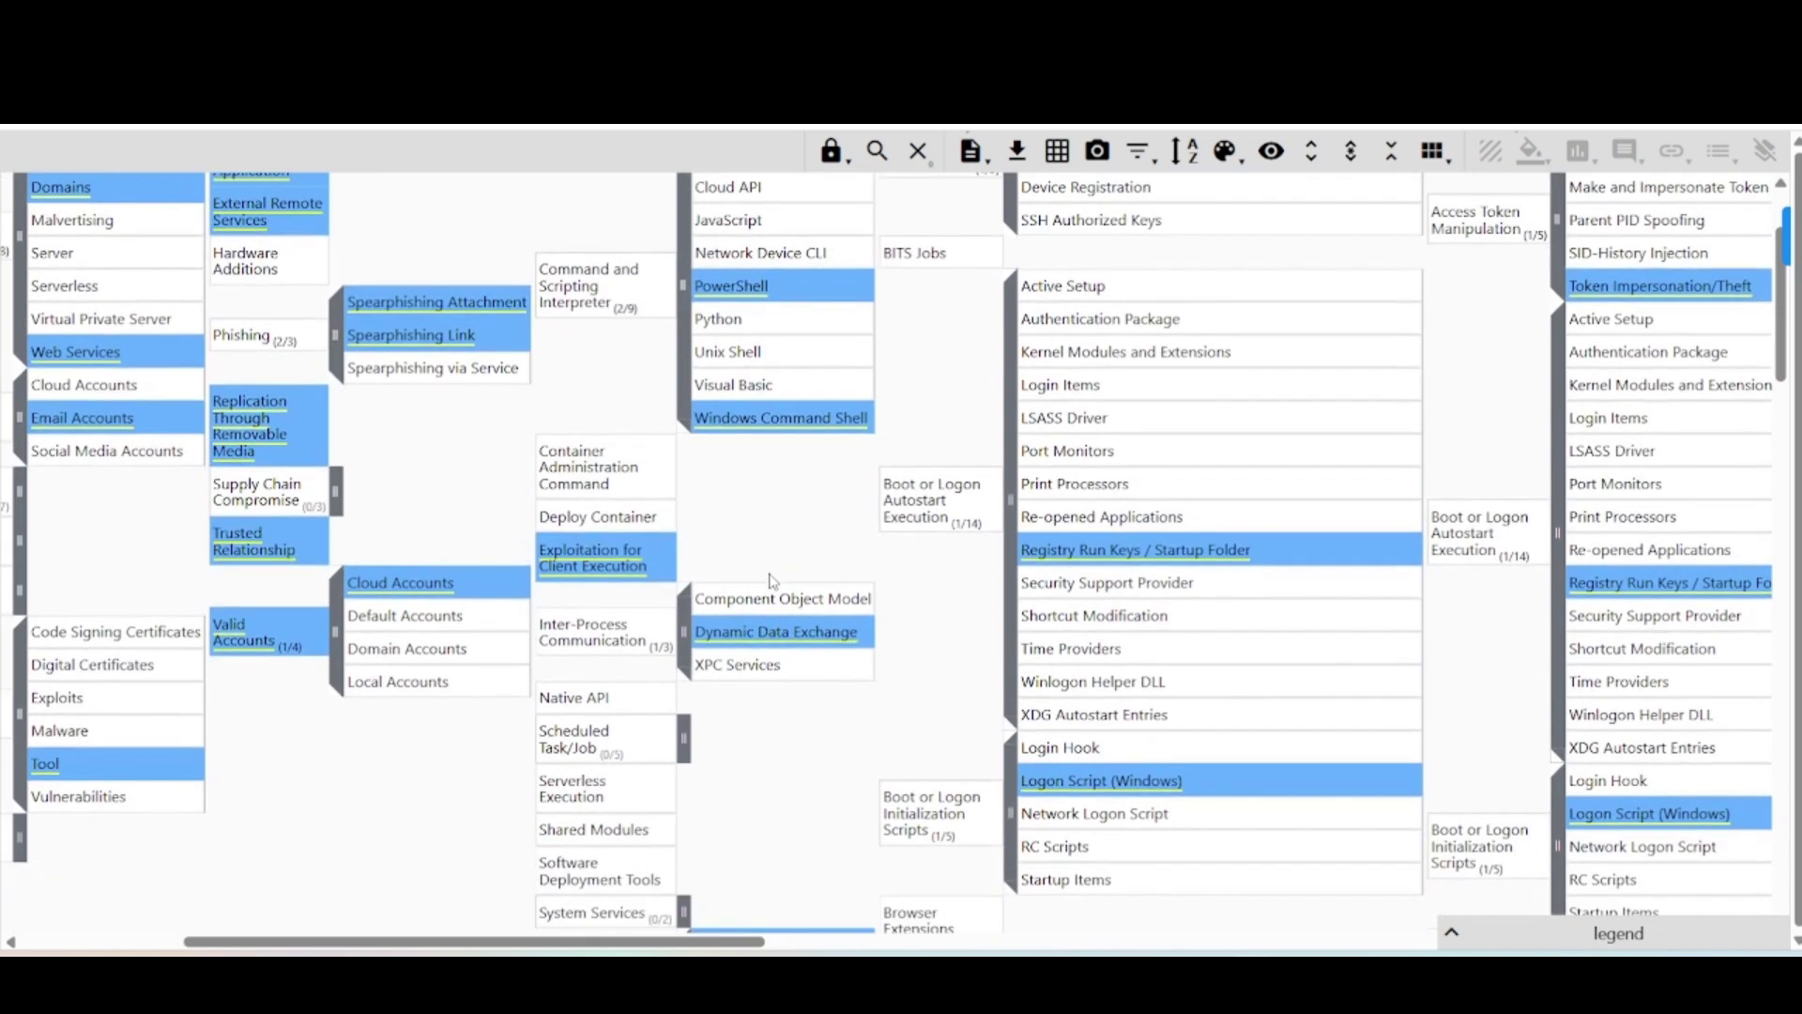
scroll(769, 525, "up", 3)
mouse_move(764, 430)
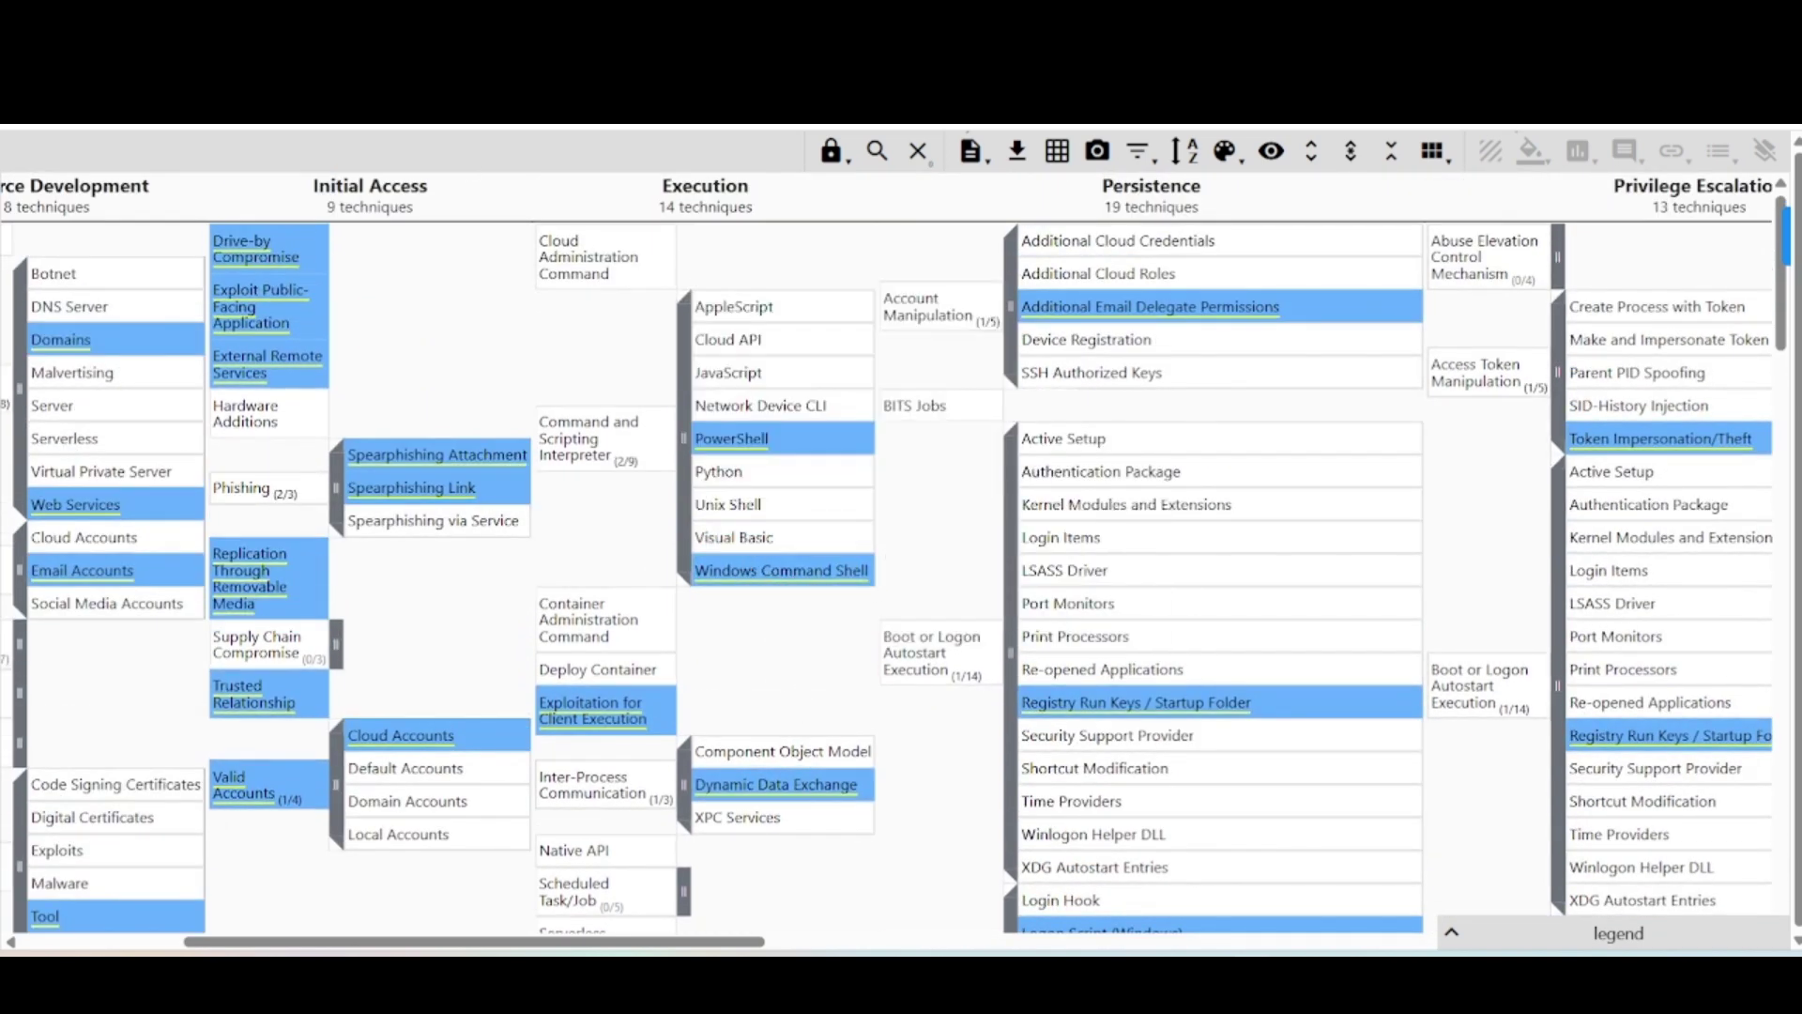
Enter 'Powershell and windows command shell' as the fourth answer
key("ctrl+Tab")
left_click(211, 467)
type("Powers")
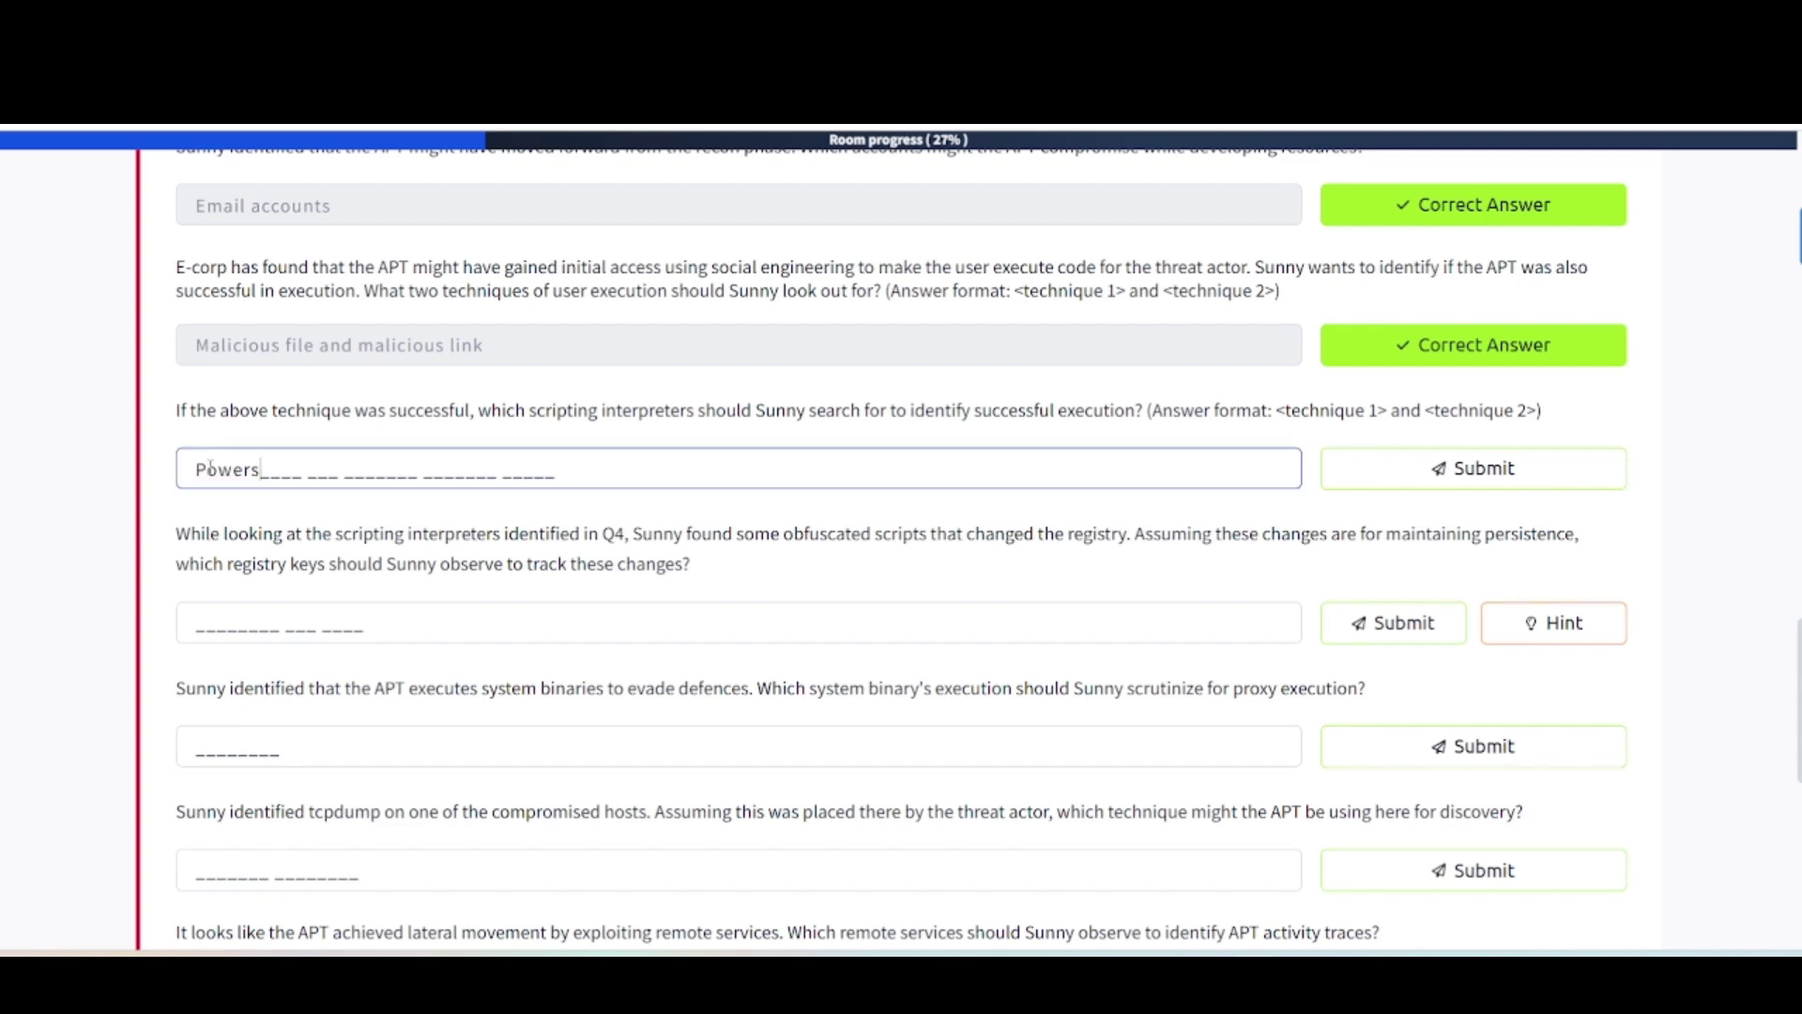
type("hell and windo")
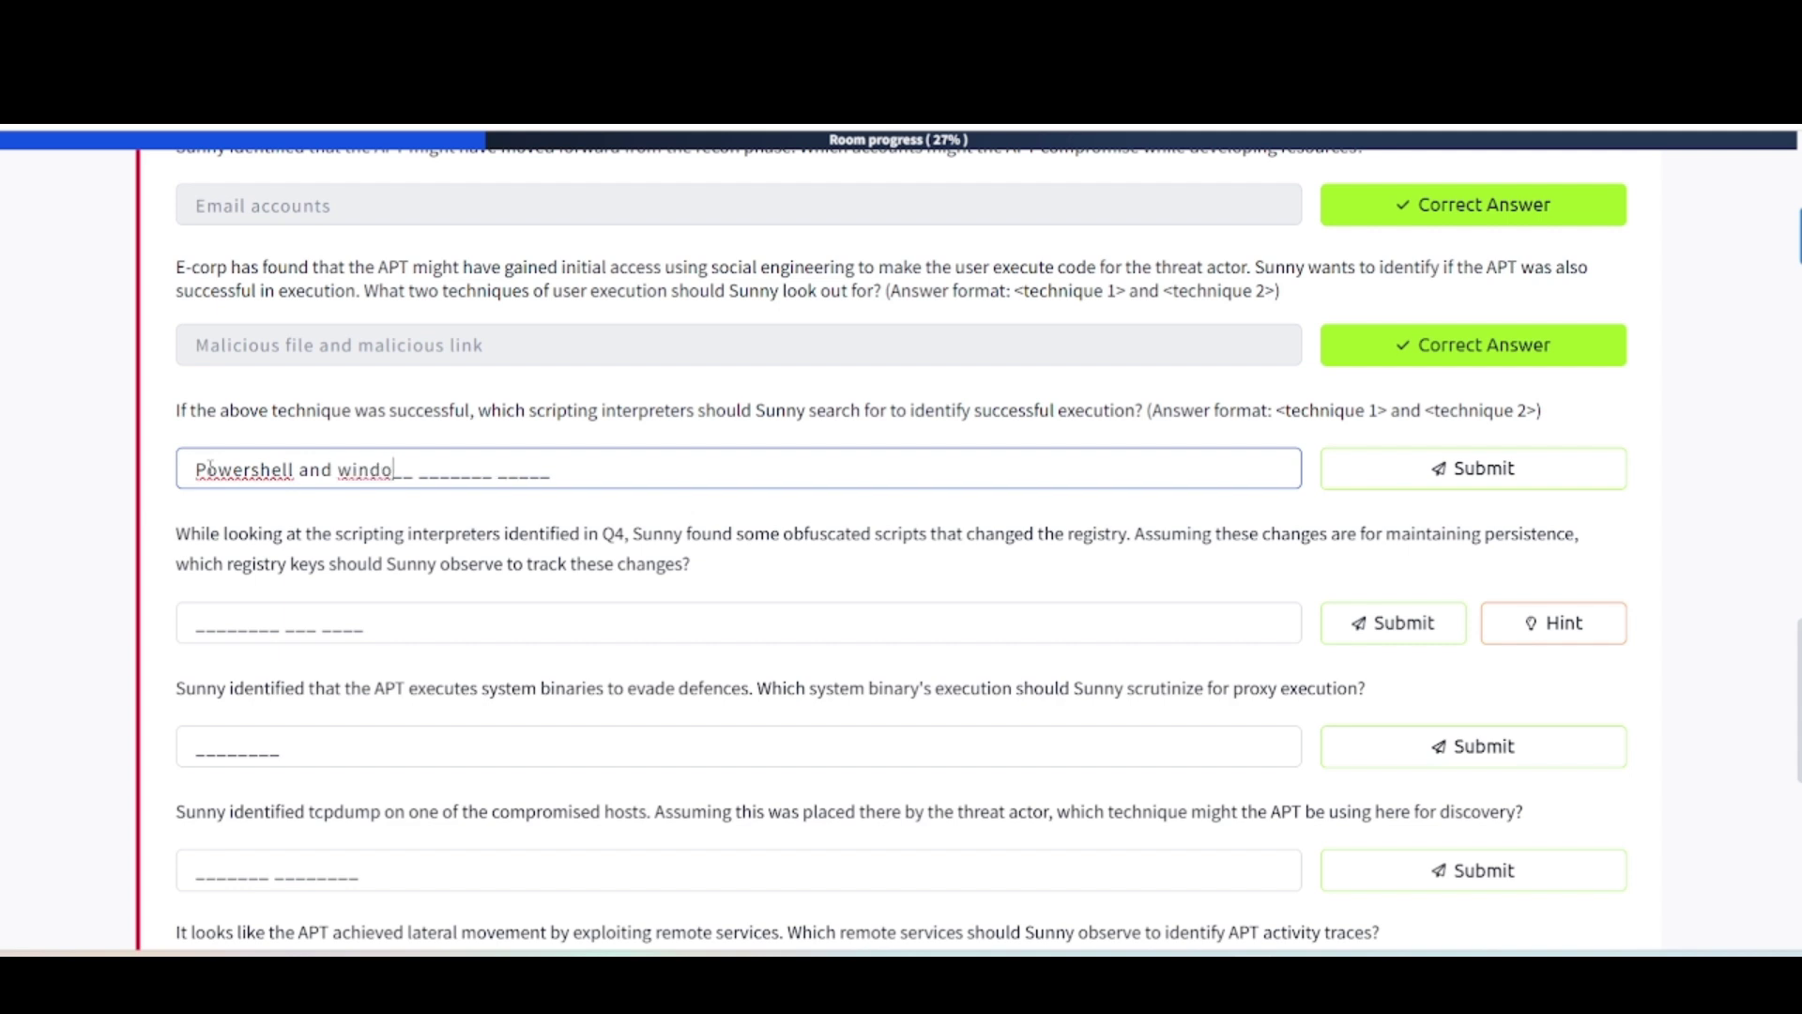
type("ws command shell")
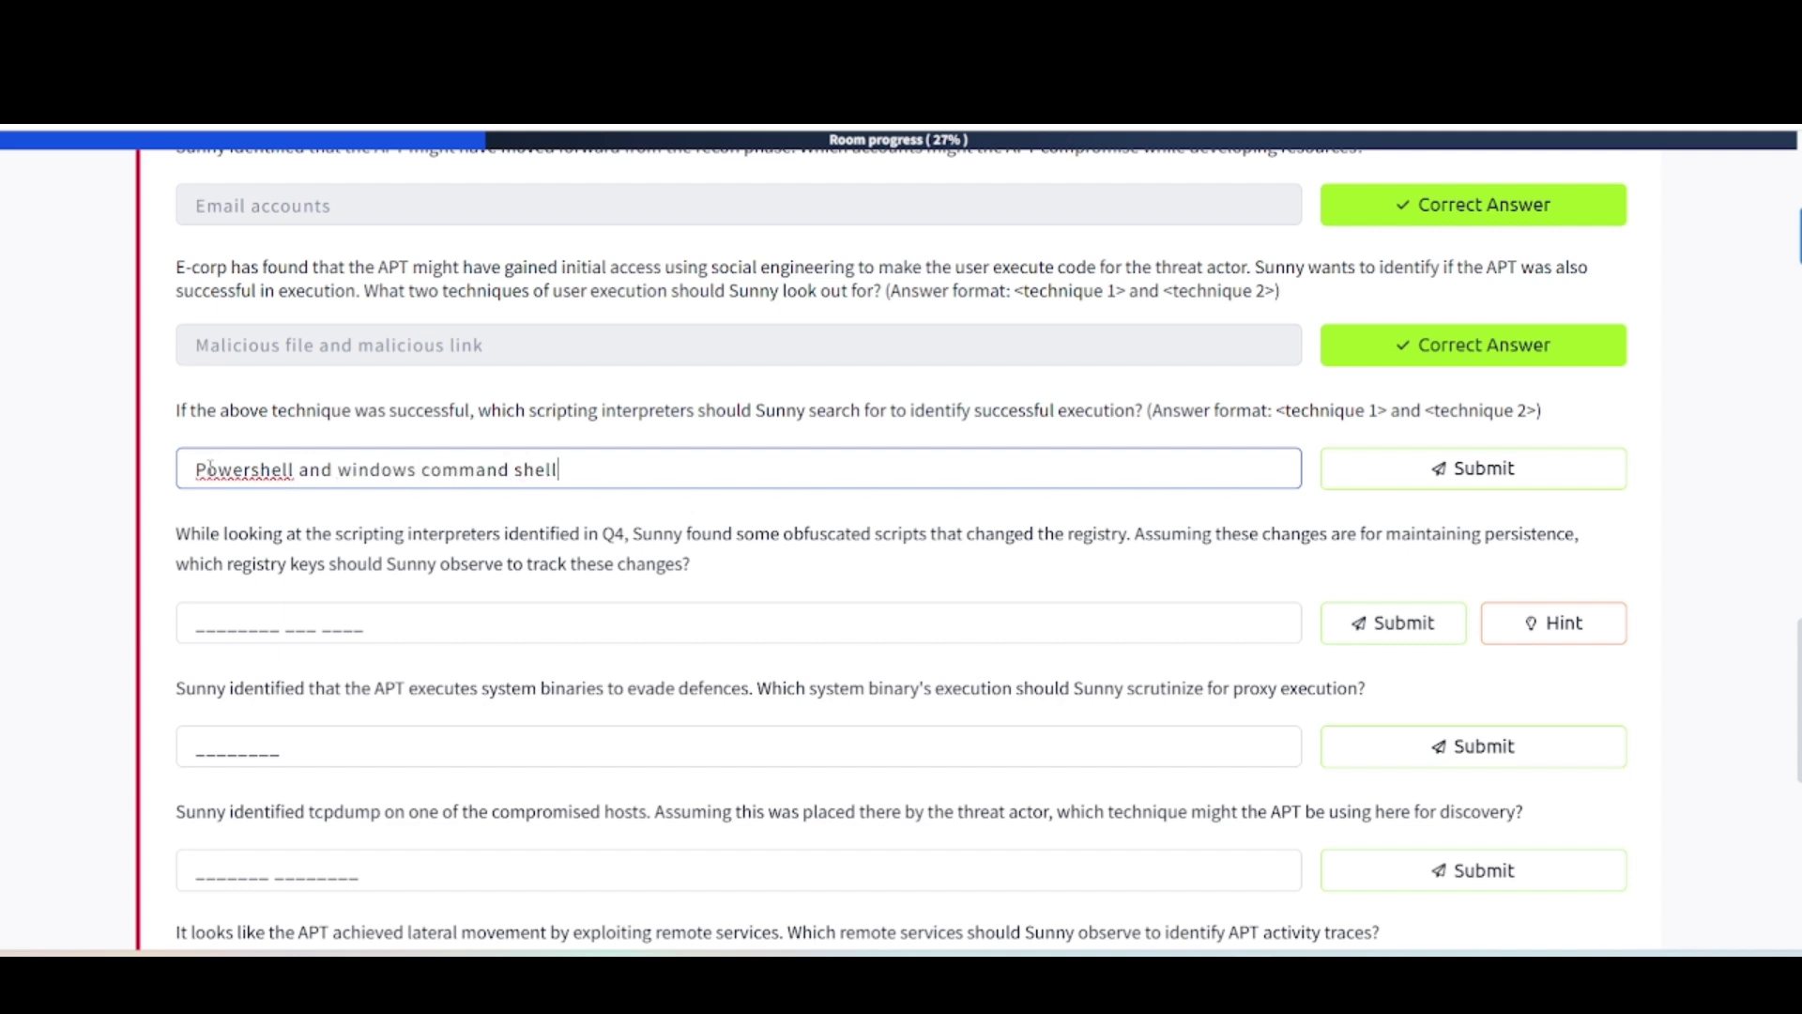
key("Return")
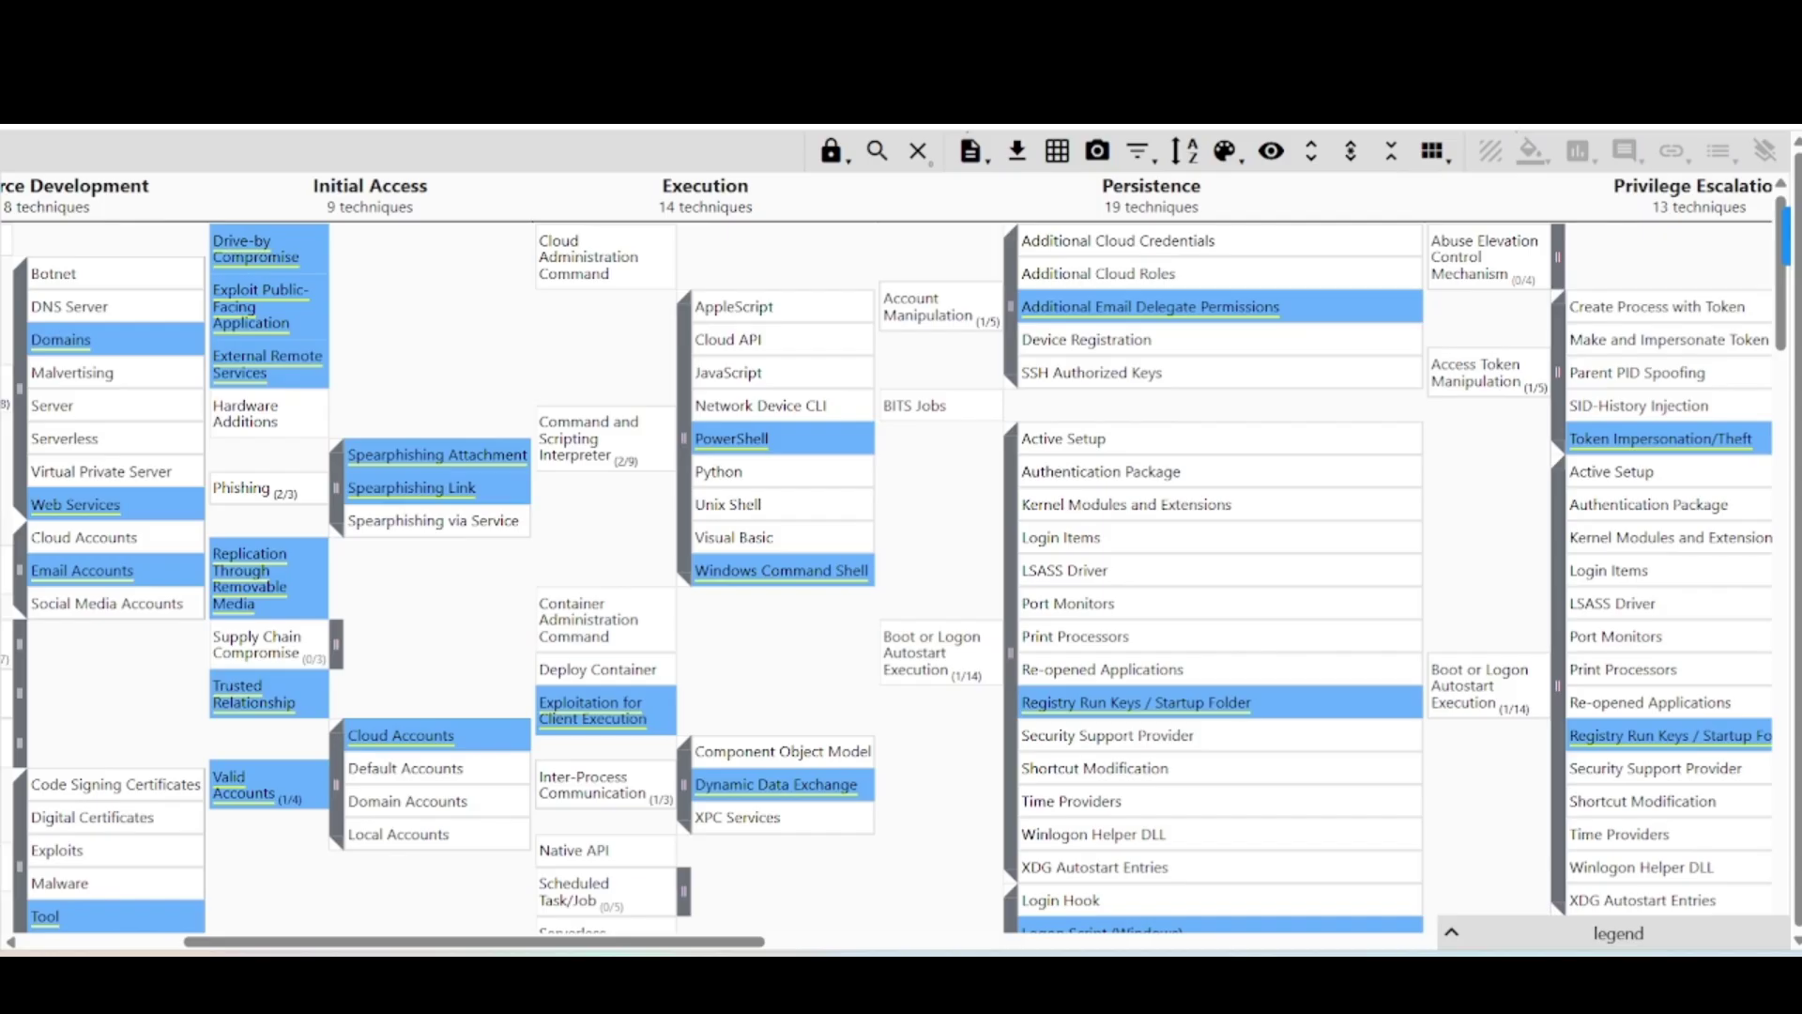
mouse_move(1038, 711)
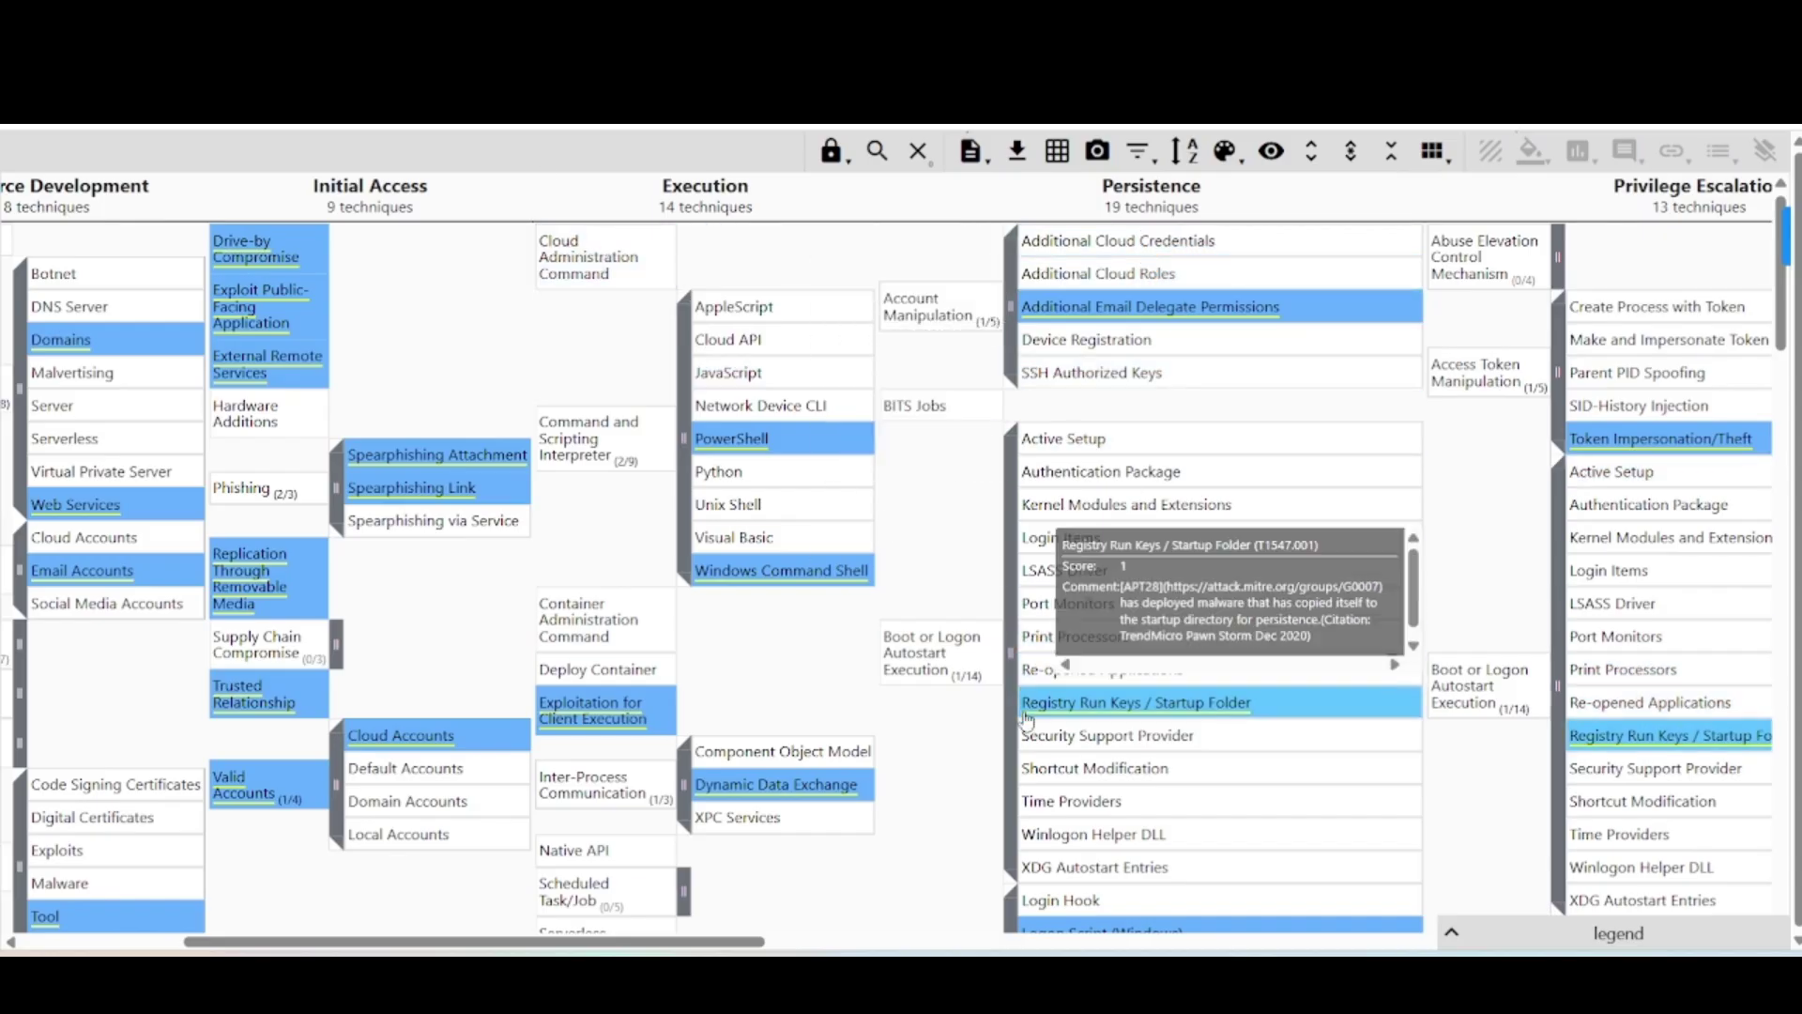
scroll(1157, 723, "down", 1)
scroll(1157, 723, "down", 1)
scroll(1158, 723, "right", 5)
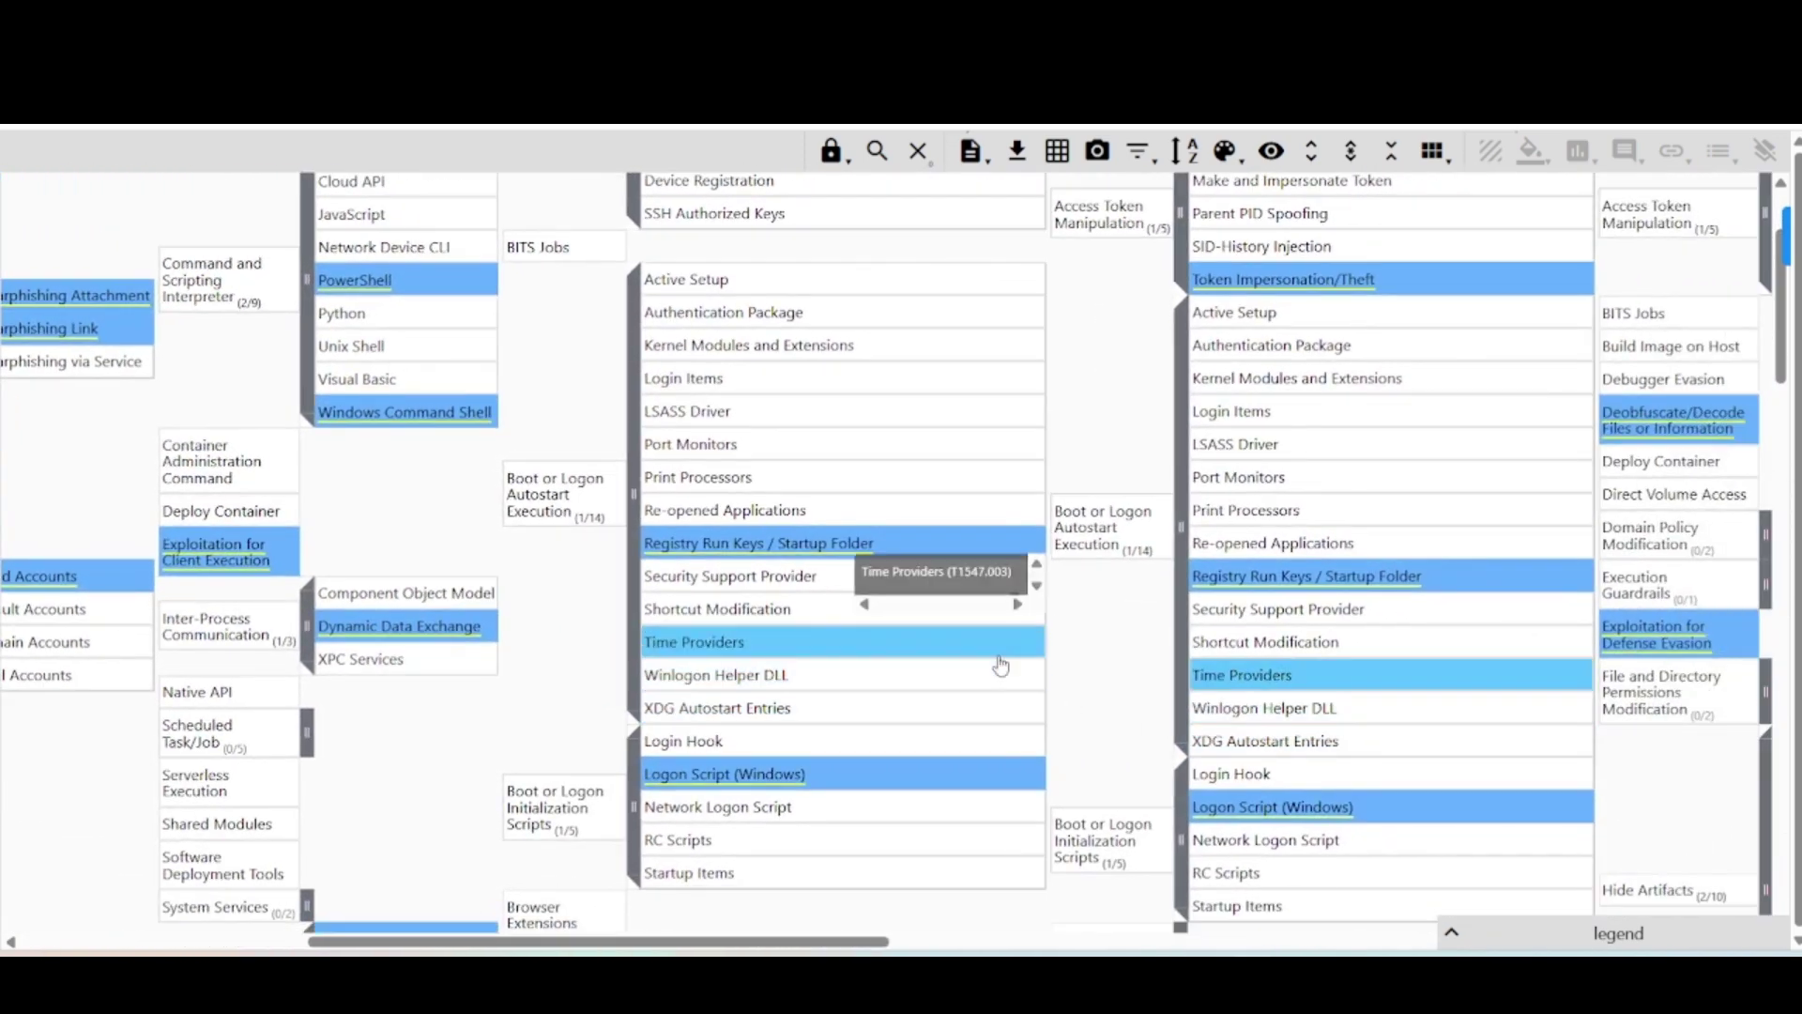
scroll(1000, 662, "down", 2)
mouse_move(889, 420)
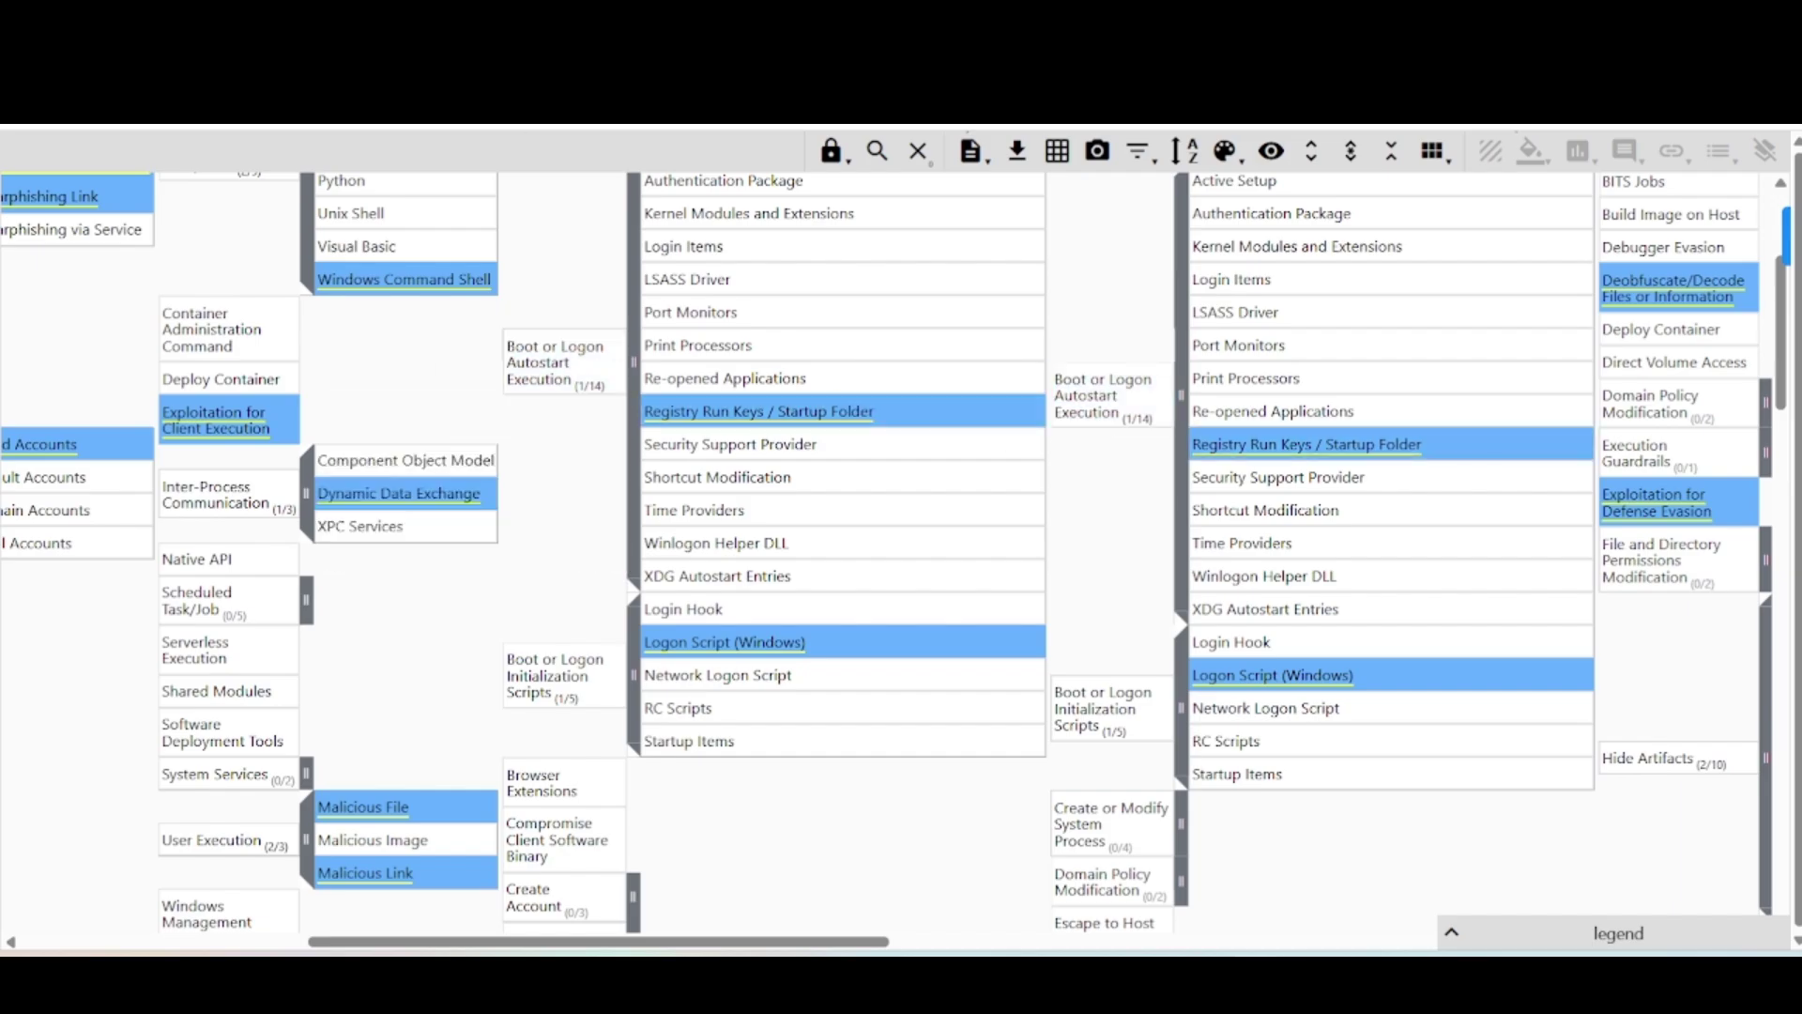
key("ctrl+Tab")
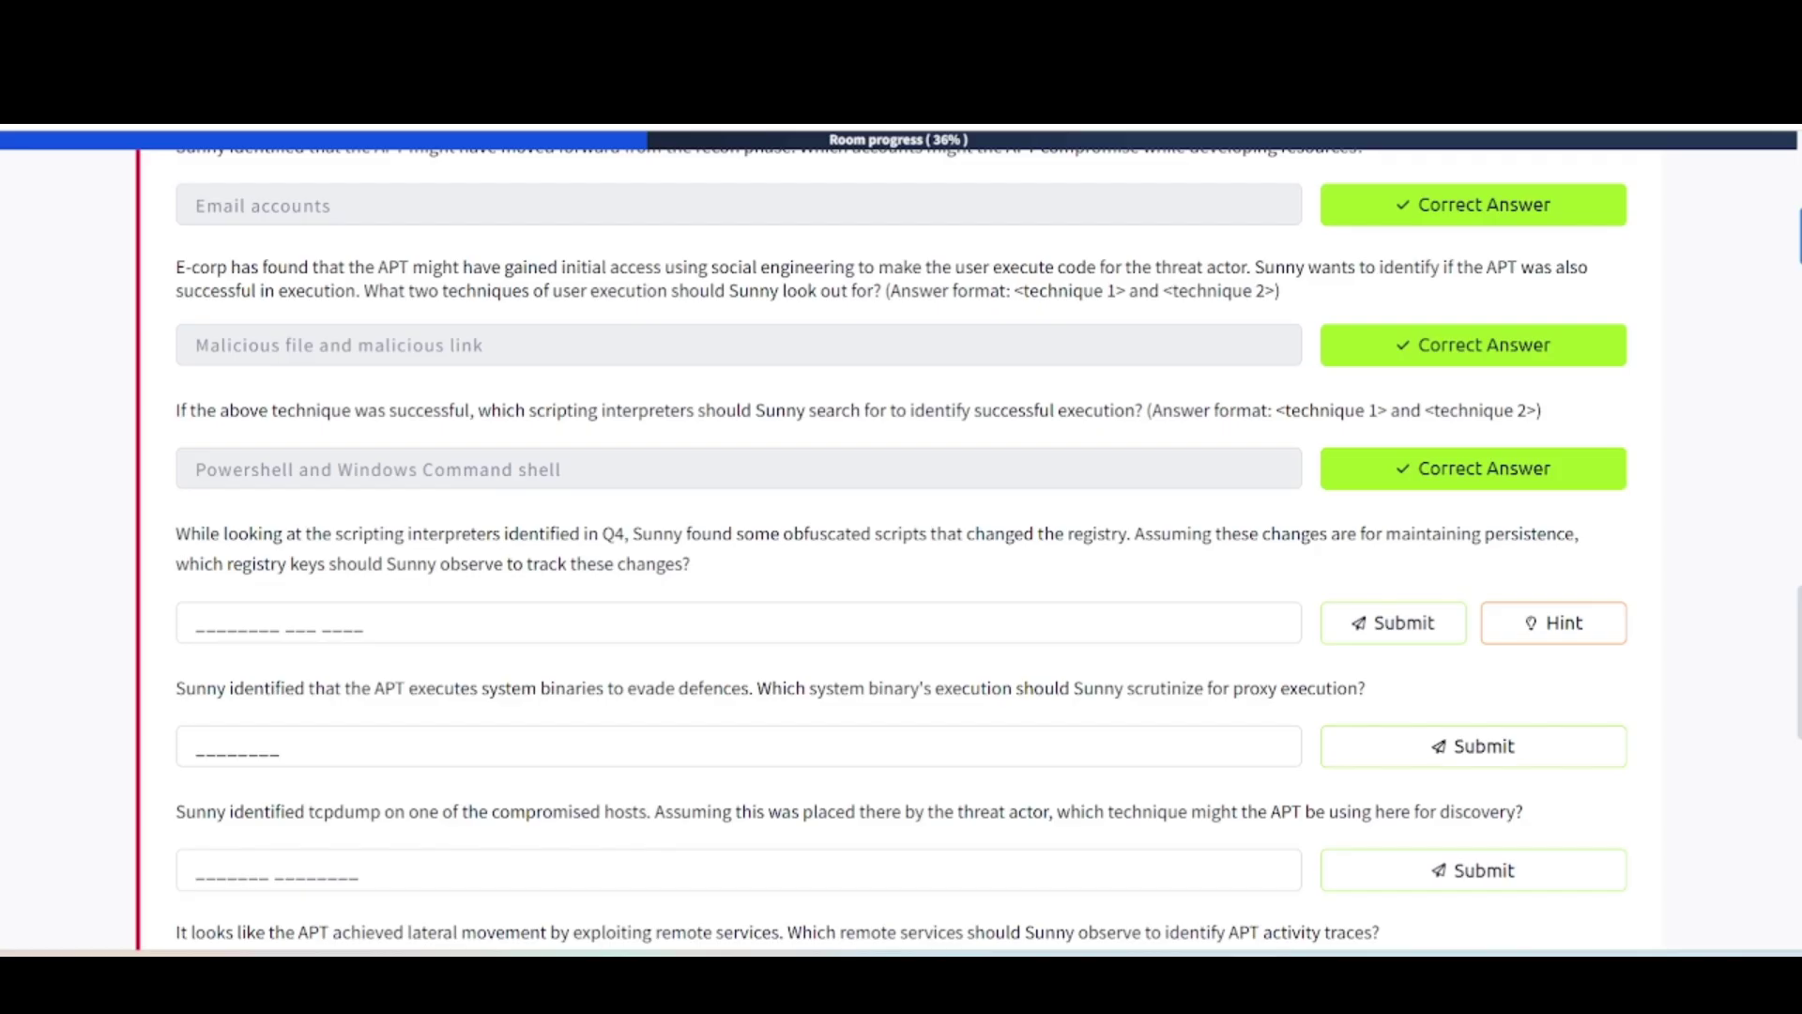
key("ctrl+Tab")
mouse_move(733, 410)
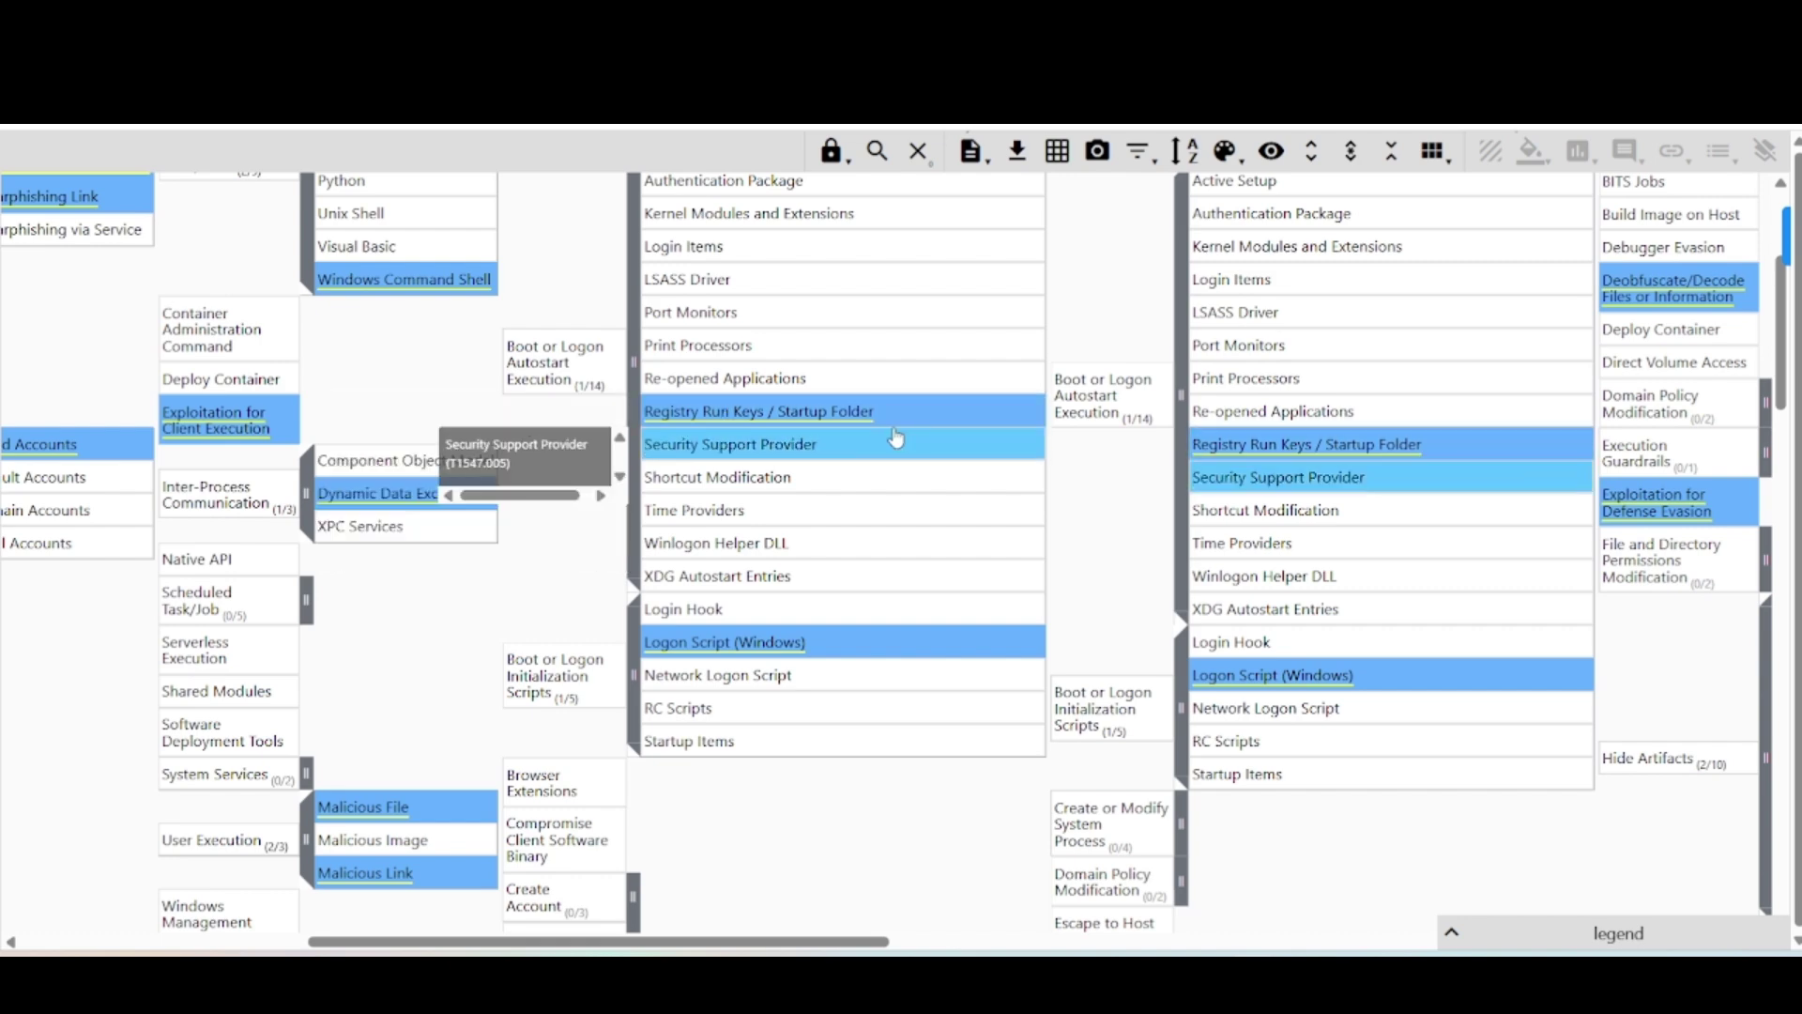
Enter 'registry run keys' as the fifth answer in the registry-keys field
scroll(986, 427, "up", 4)
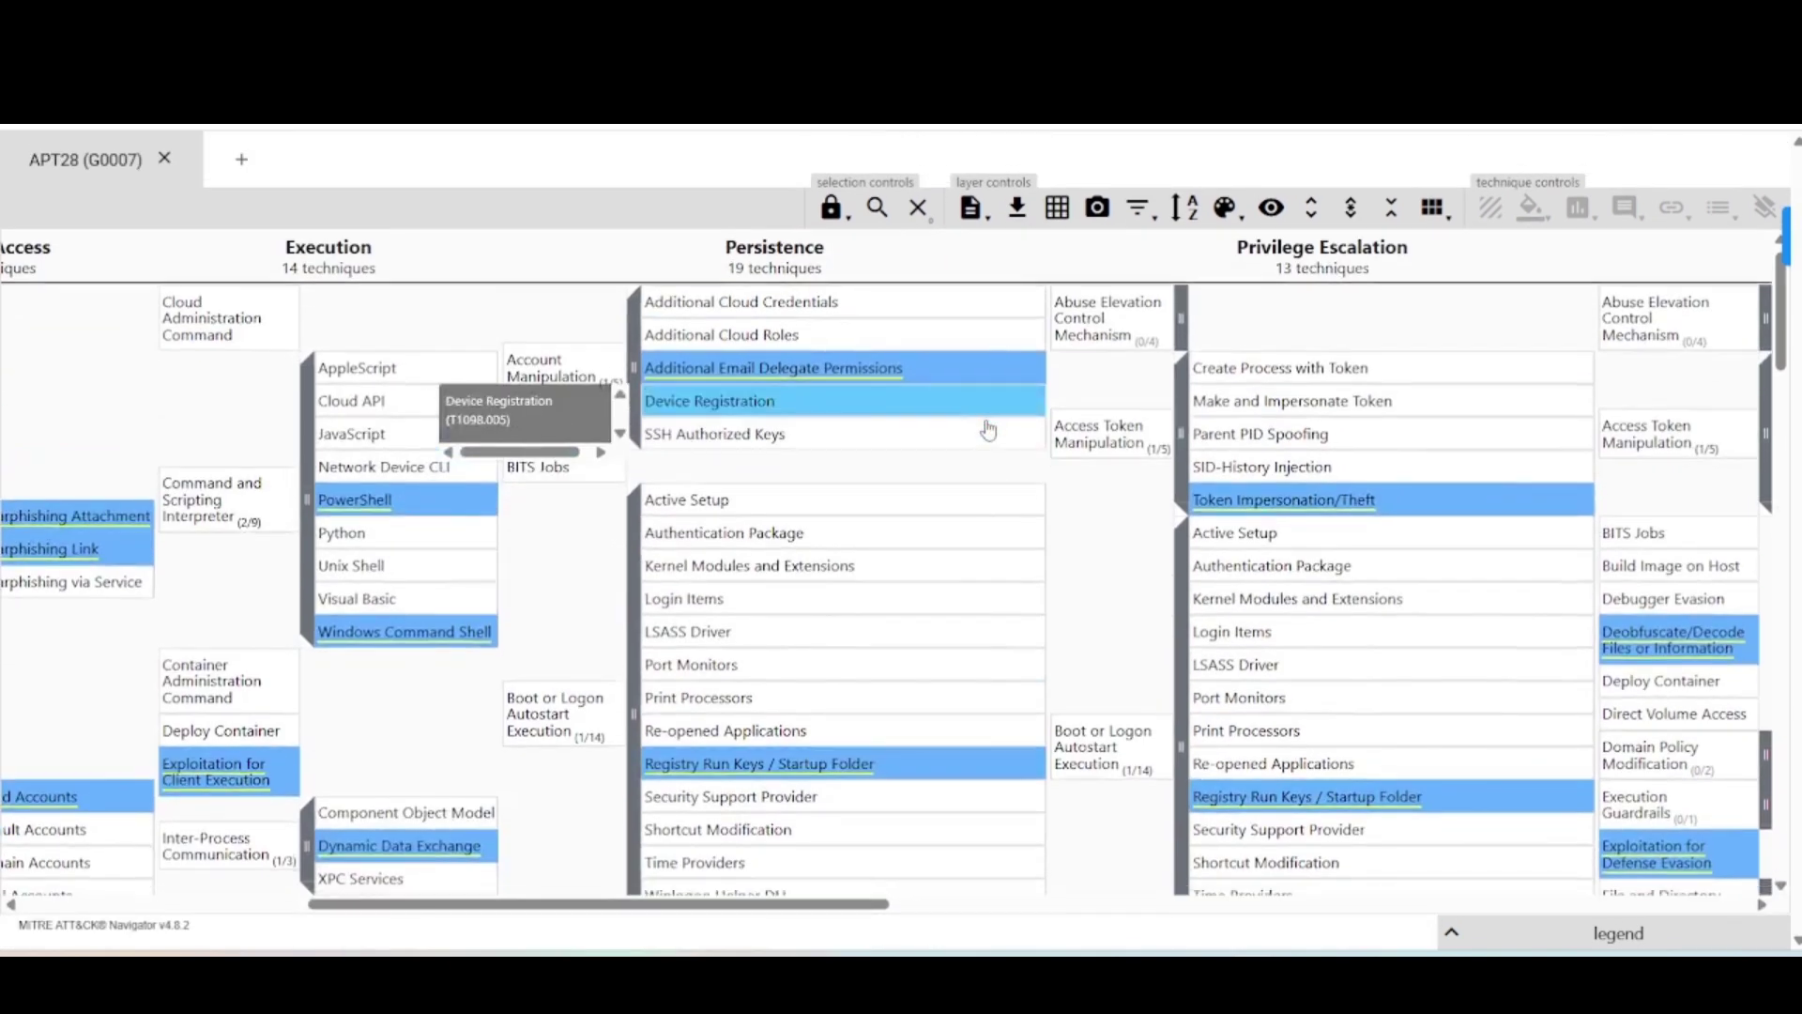
scroll(989, 430, "down", 5)
key("ctrl+shift+Tab")
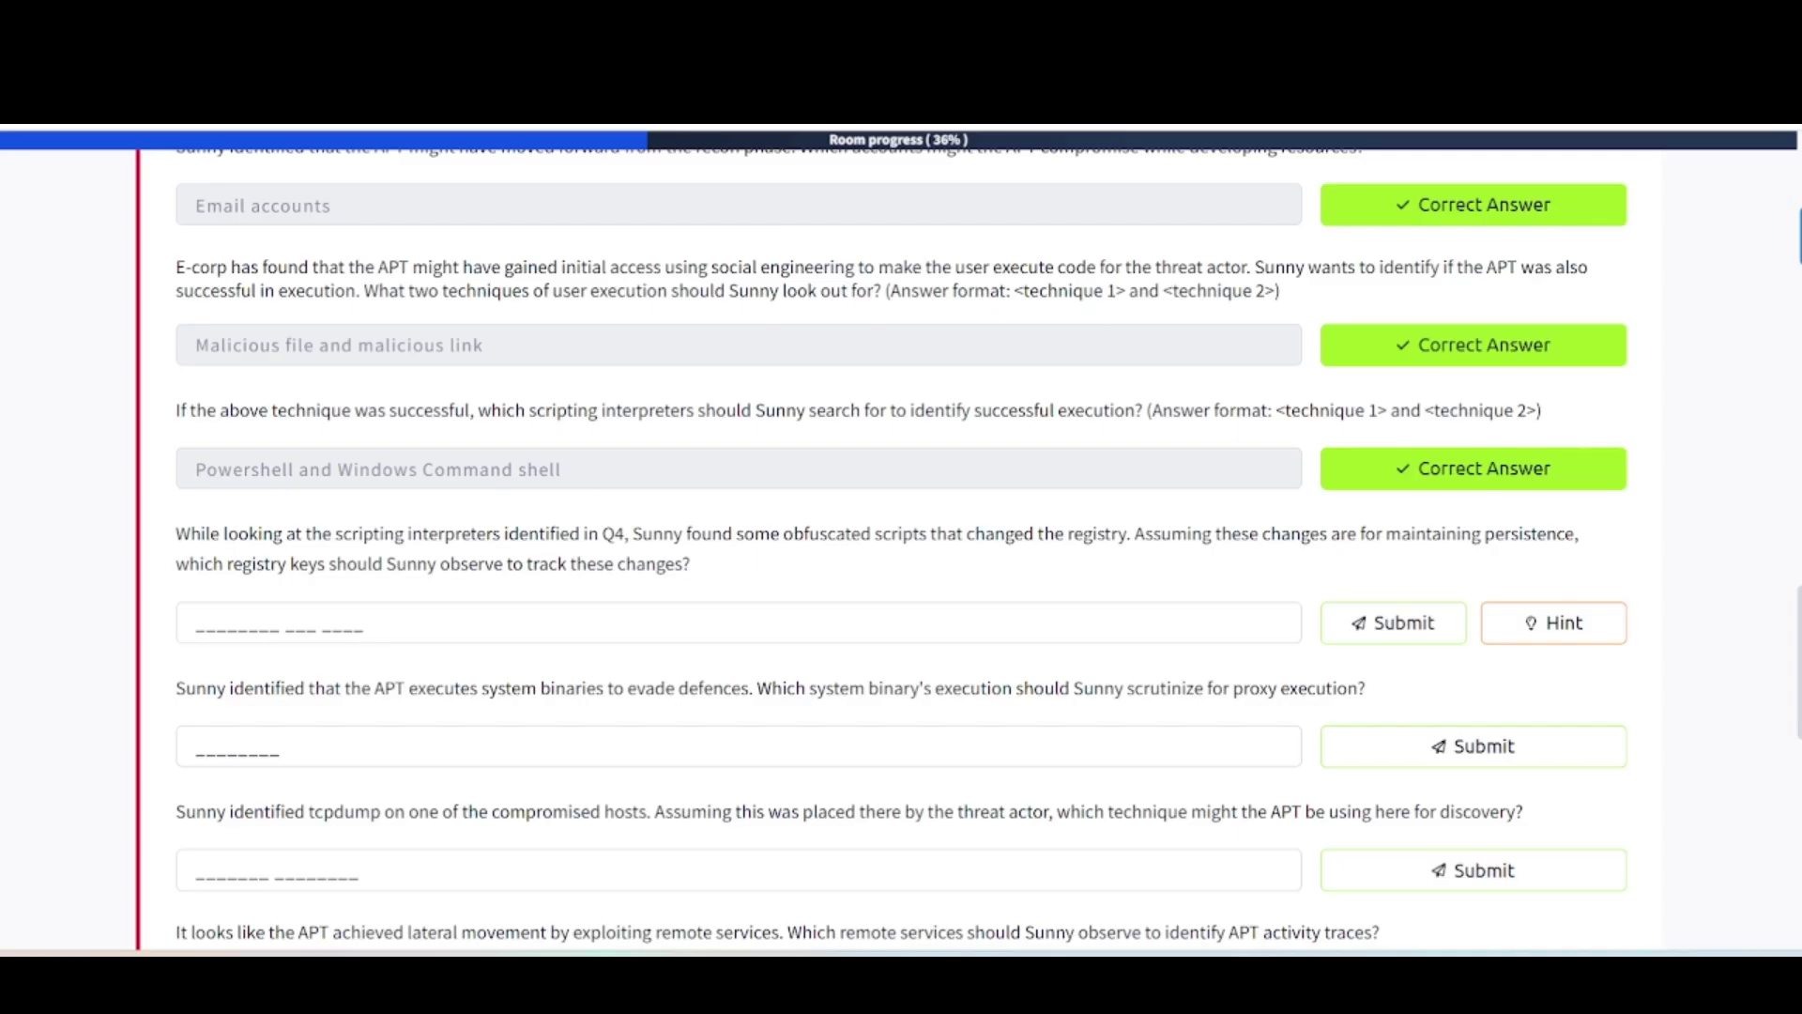
left_click(205, 622)
type("reg")
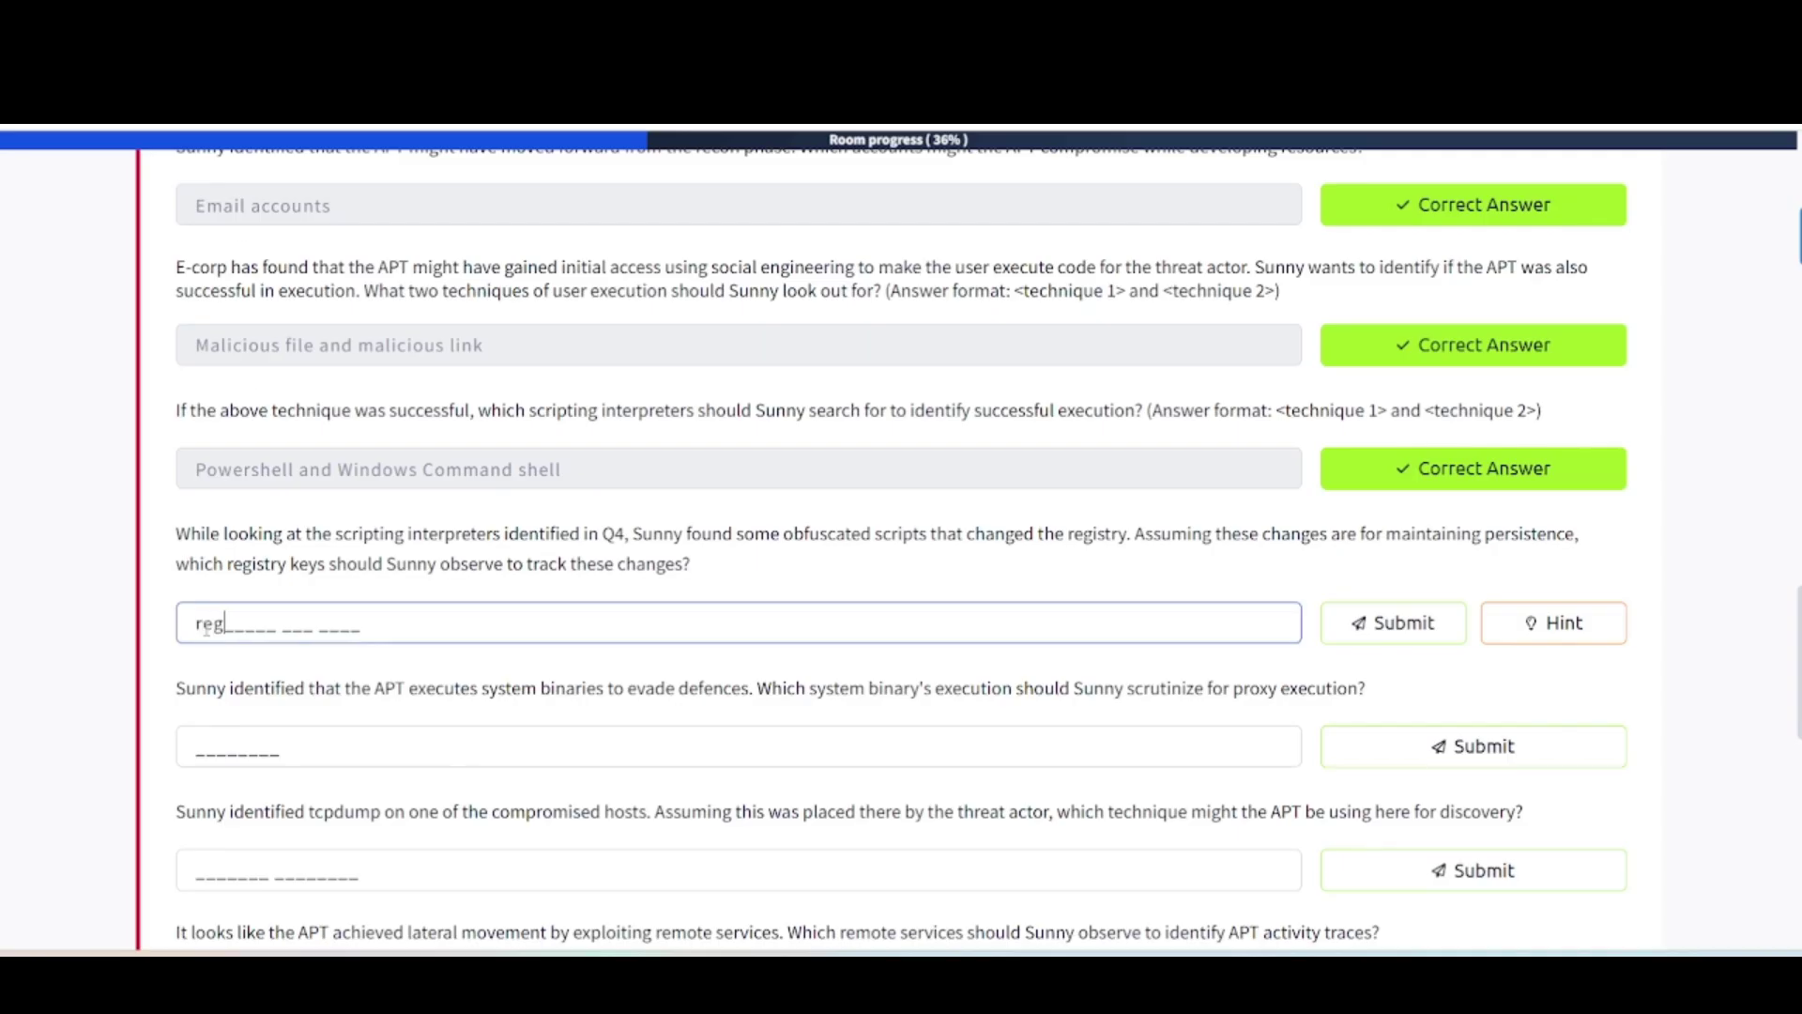
type("istry run keys")
key("Return")
scroll(257, 404, "down", 3)
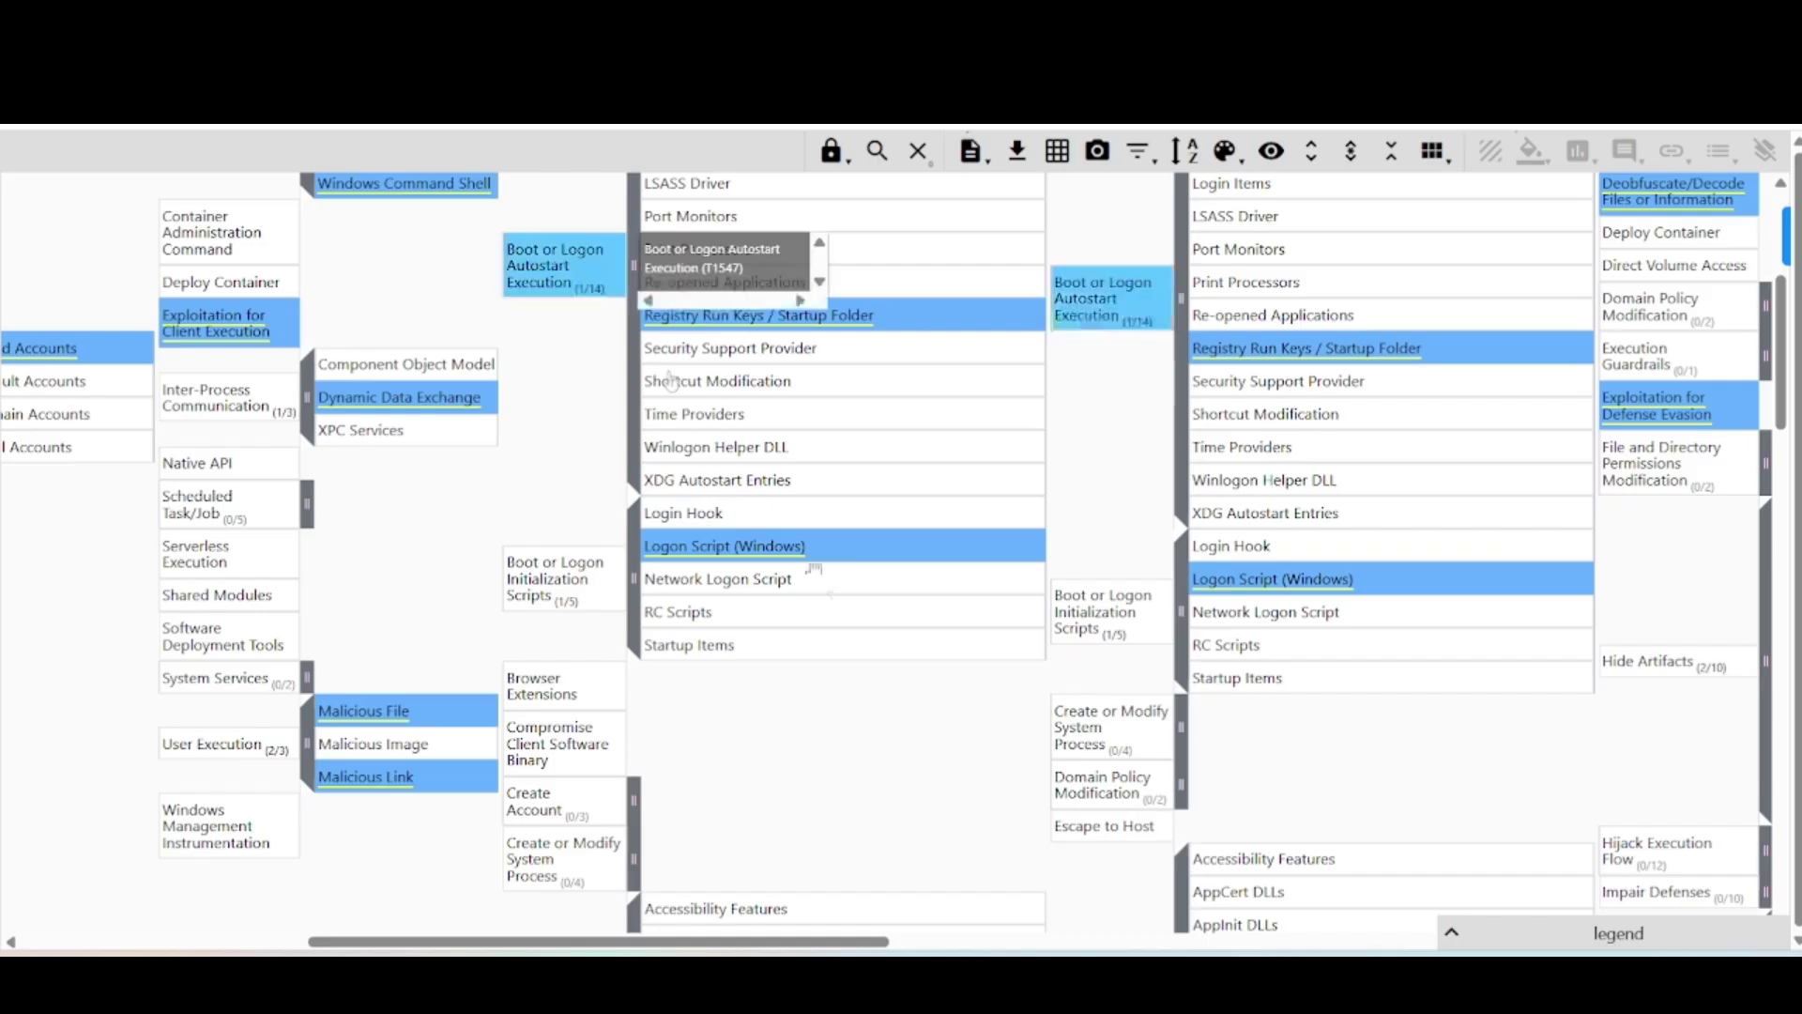
Scroll the APT28 matrix to Defense Evasion's System Binary Proxy Execution to reveal Rundll32
scroll(835, 592, "up", 5)
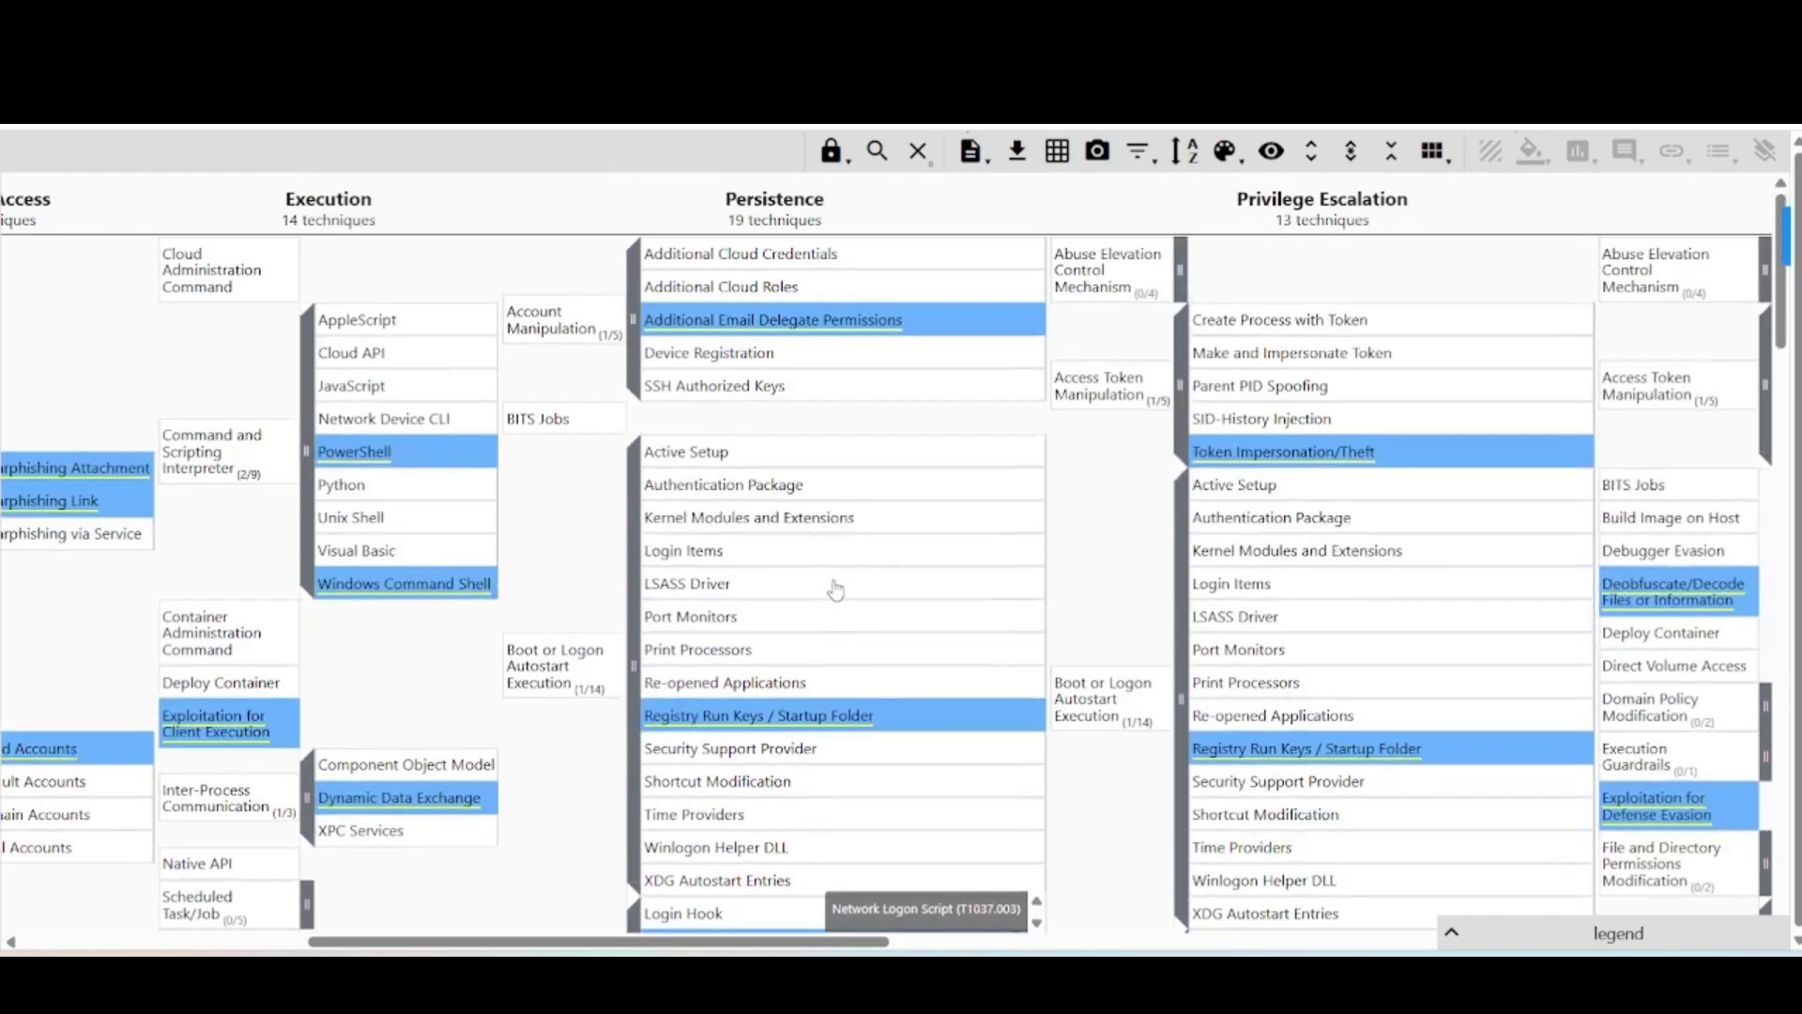
scroll(835, 590, "down", 5)
scroll(835, 589, "right", 4)
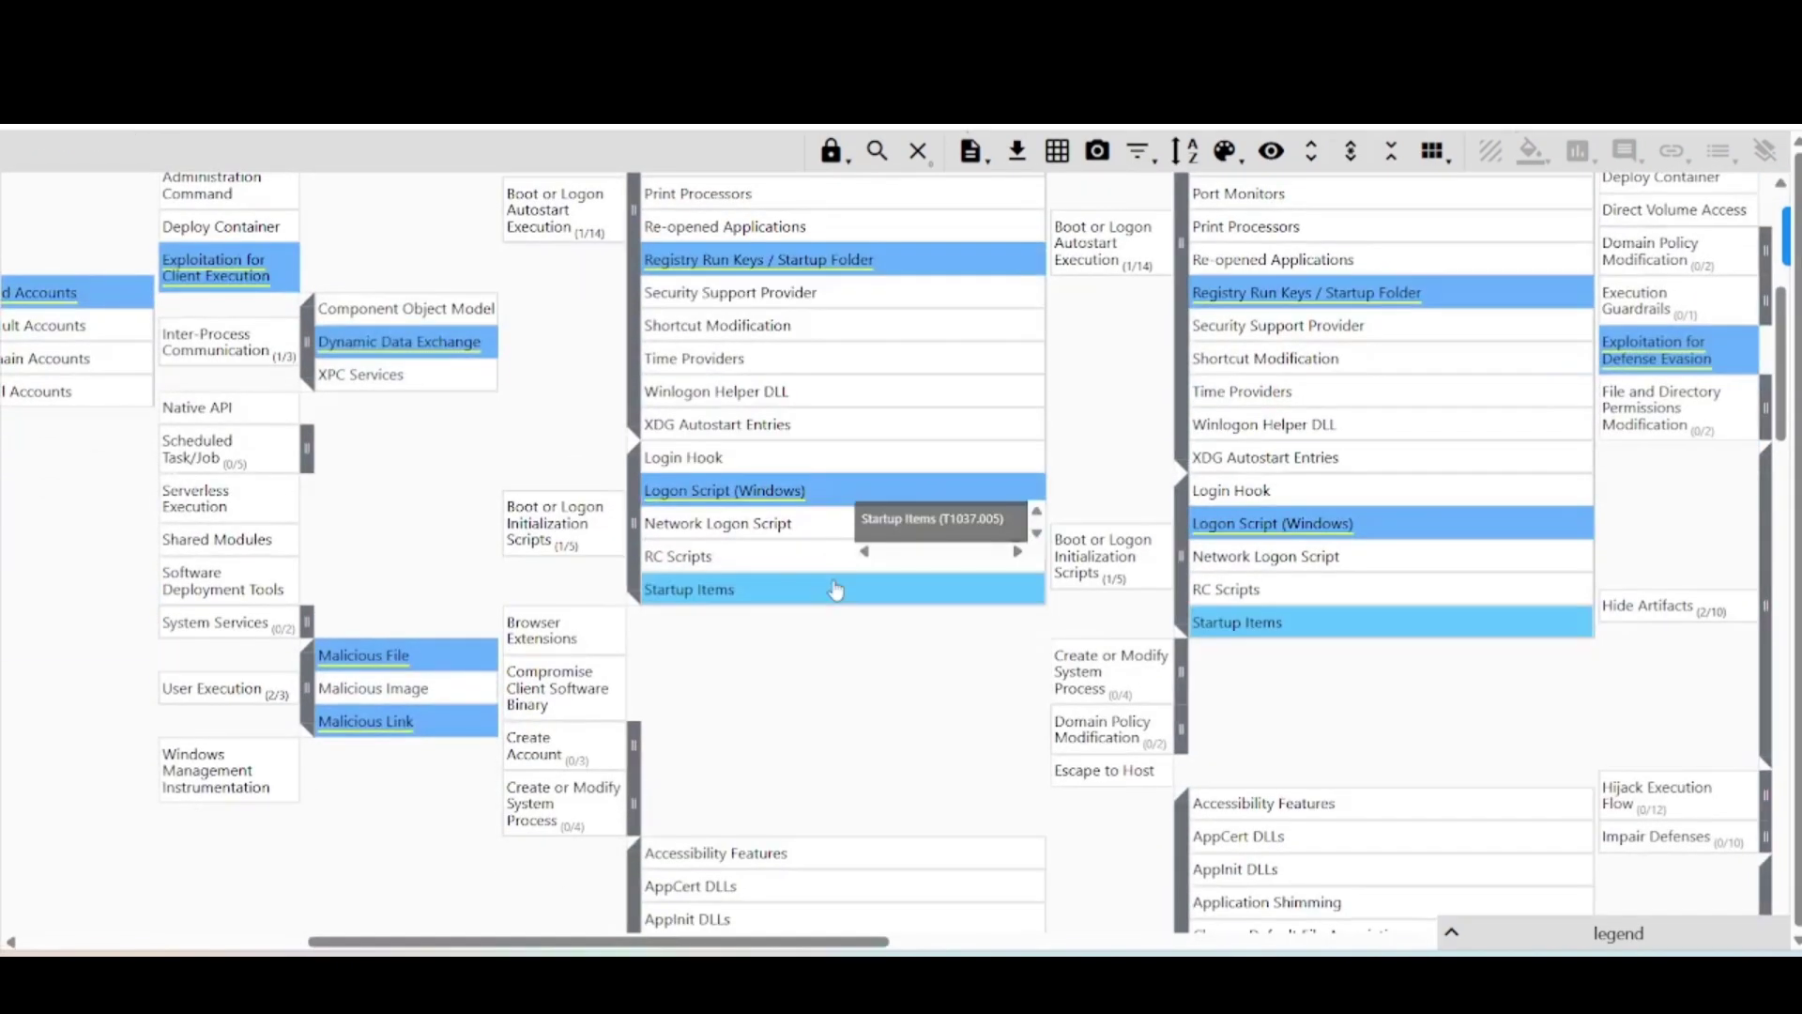
scroll(836, 588, "right", 4)
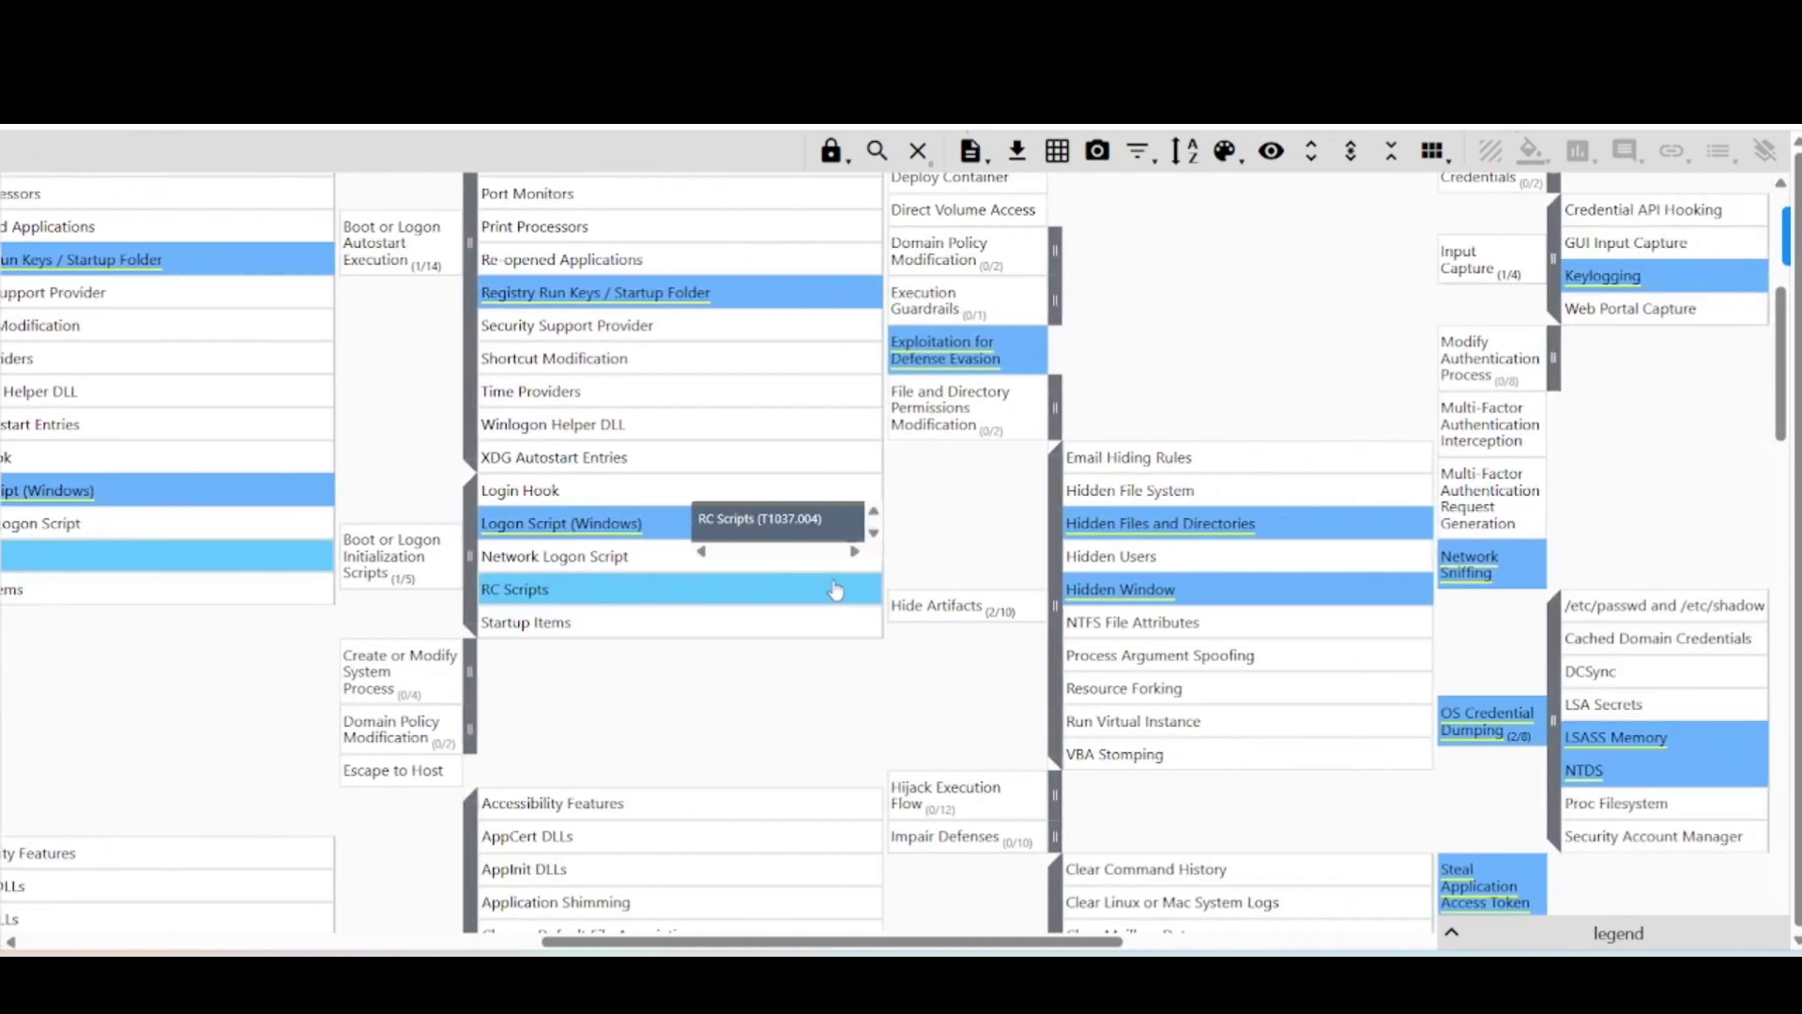
scroll(967, 371, "up", 6)
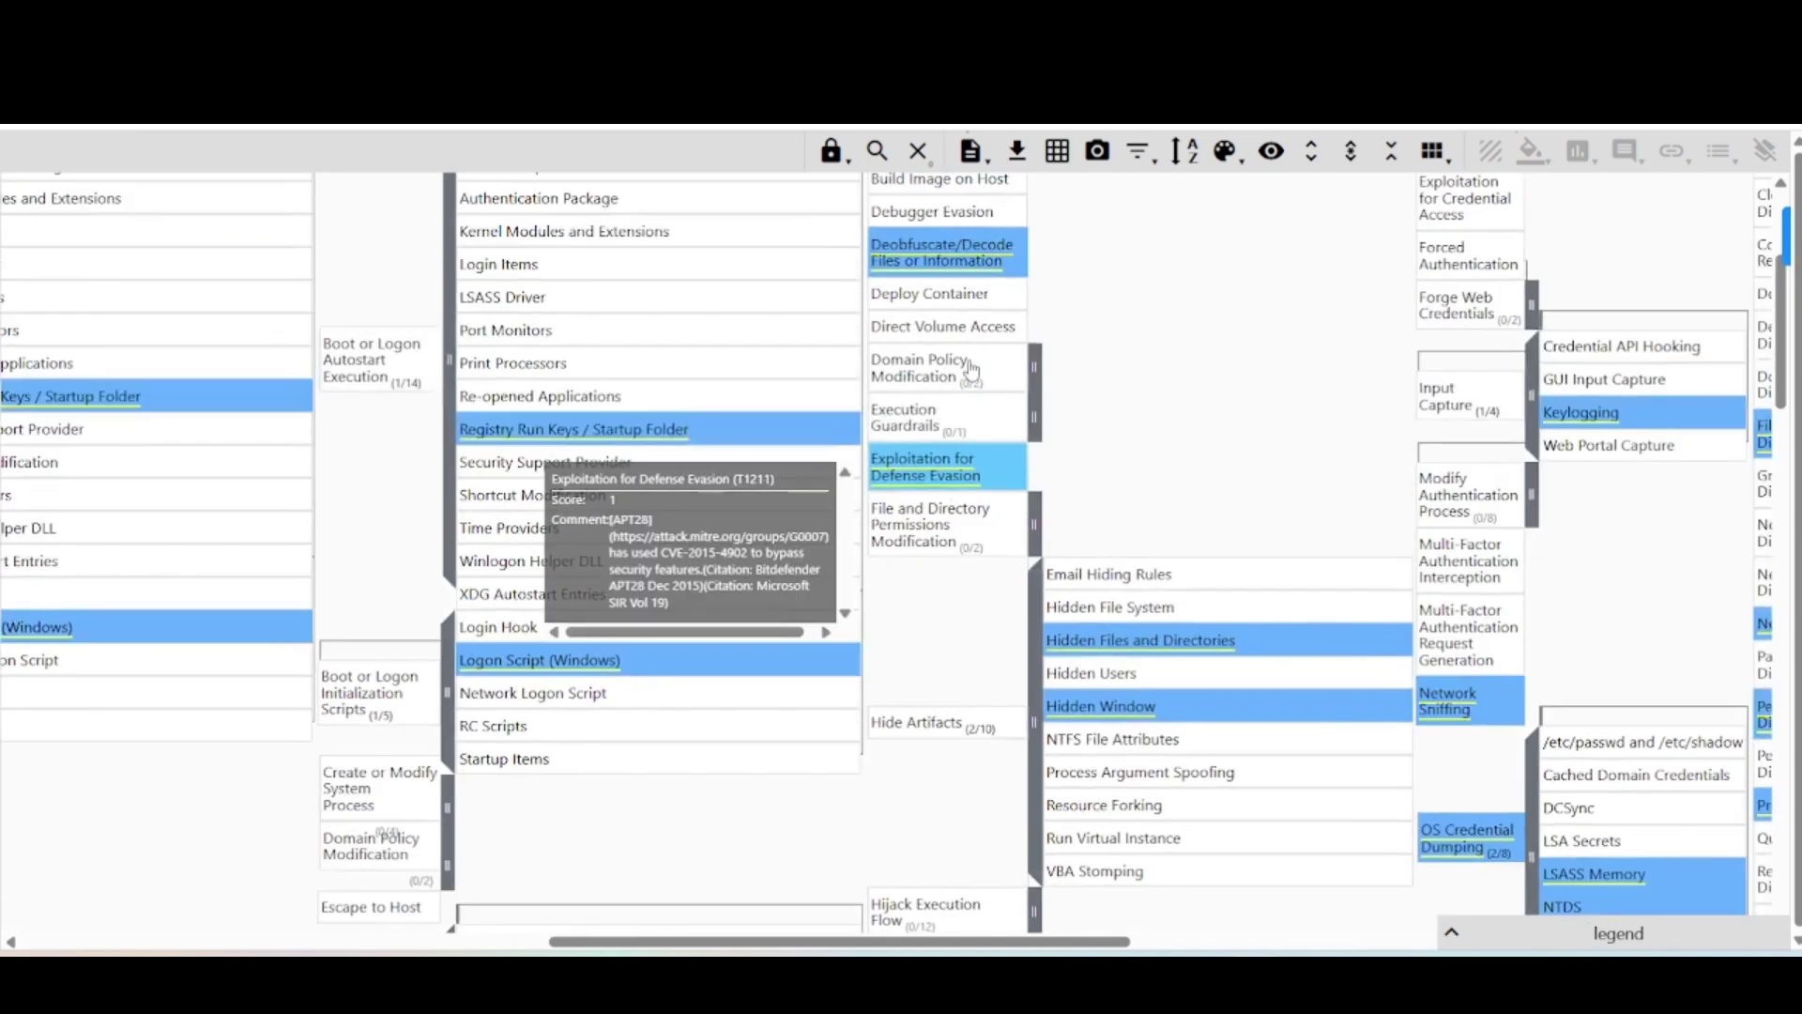
scroll(931, 638, "down", 3)
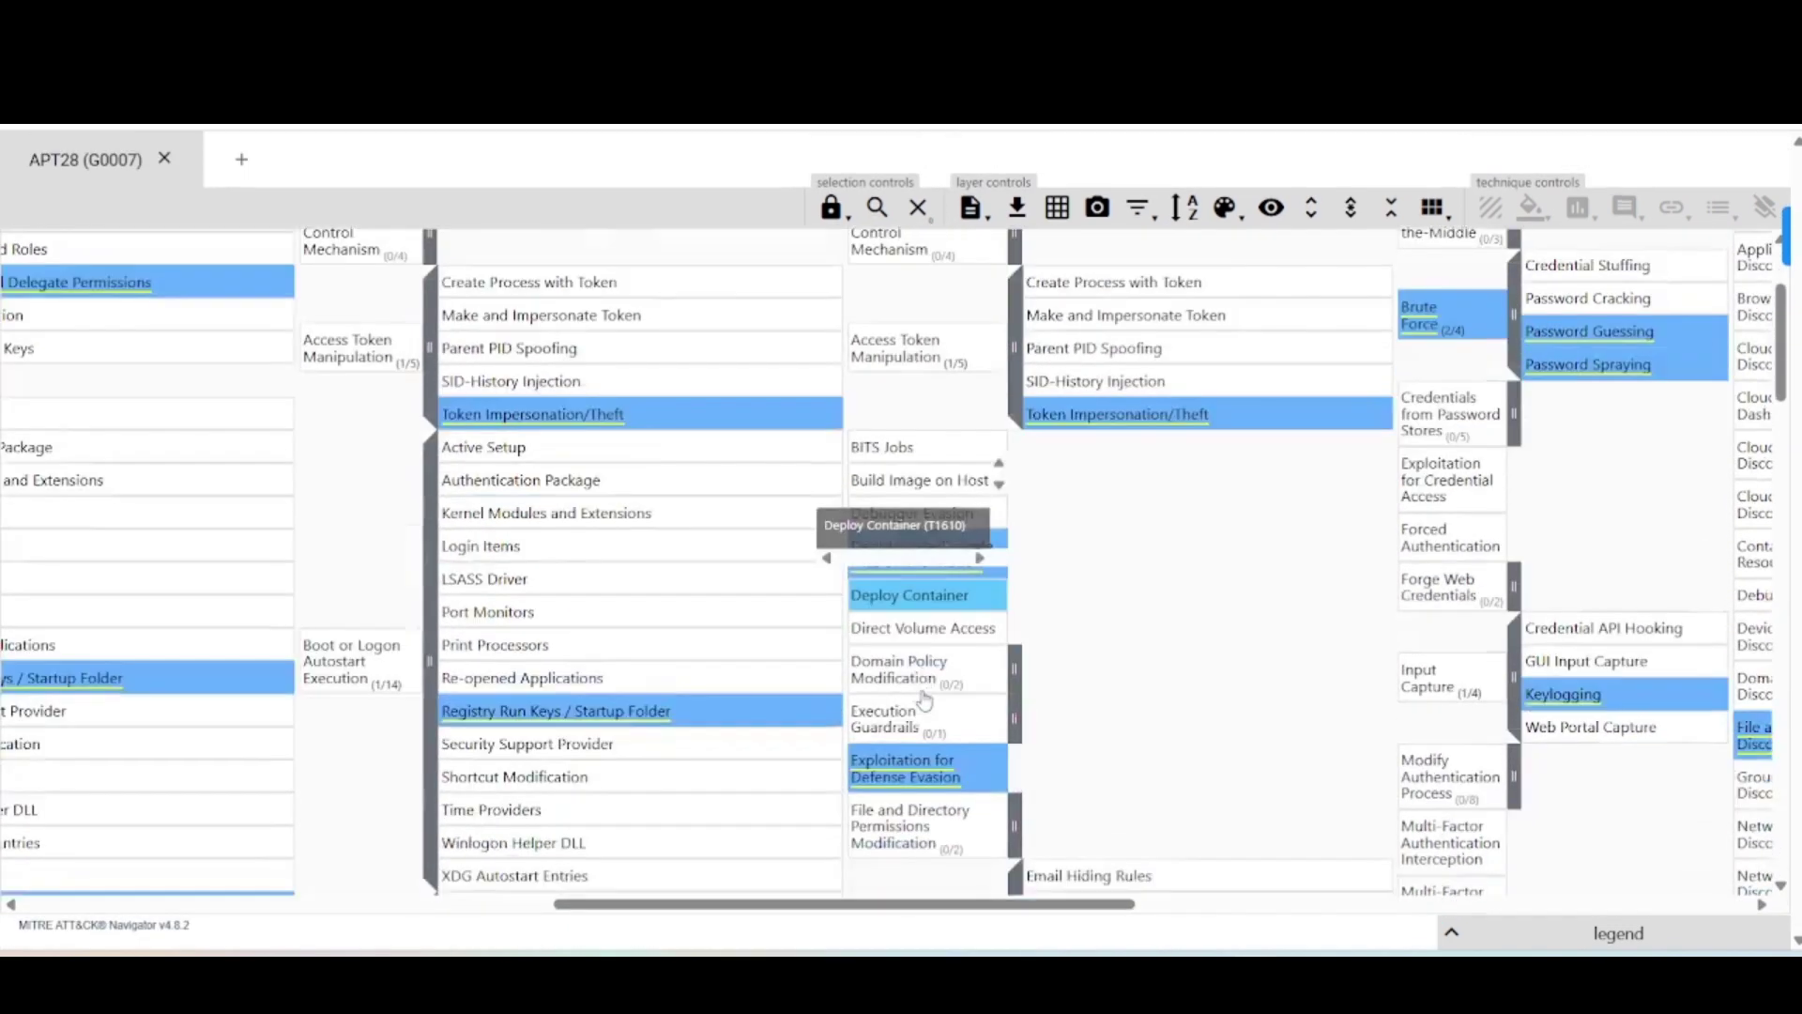
scroll(929, 640, "right", 1)
mouse_move(906, 552)
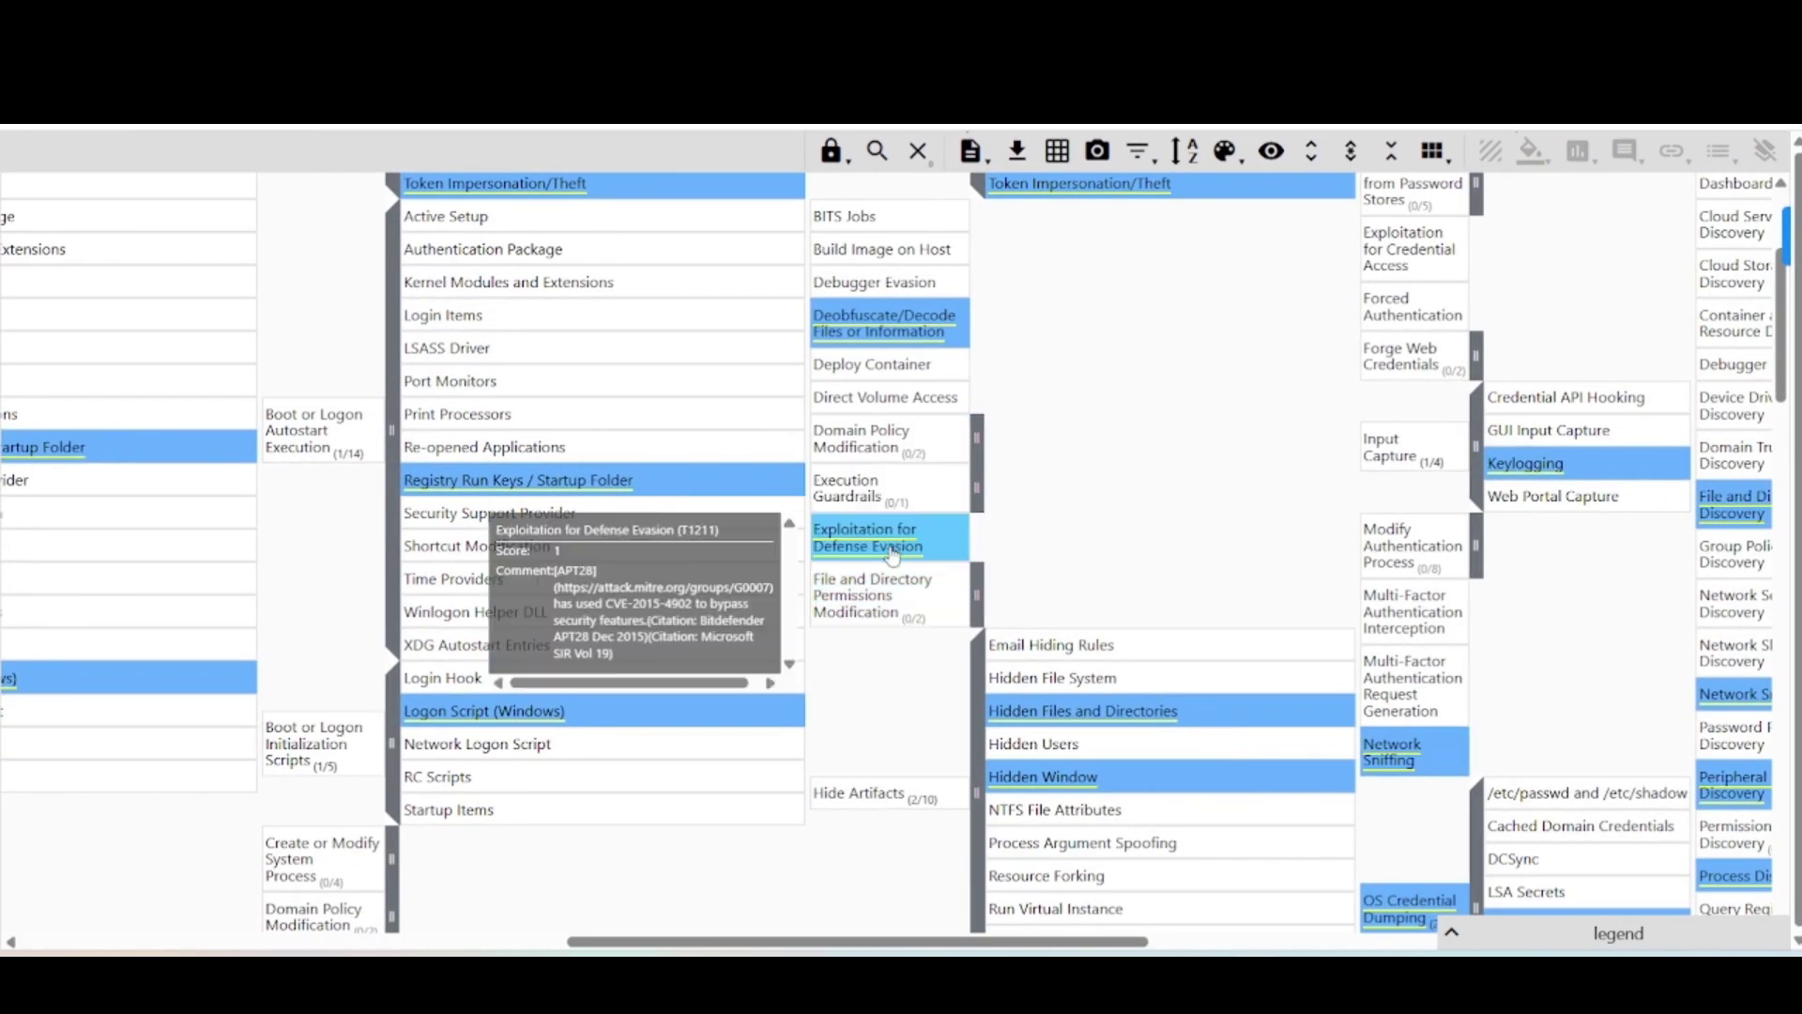
scroll(964, 546, "right", 5)
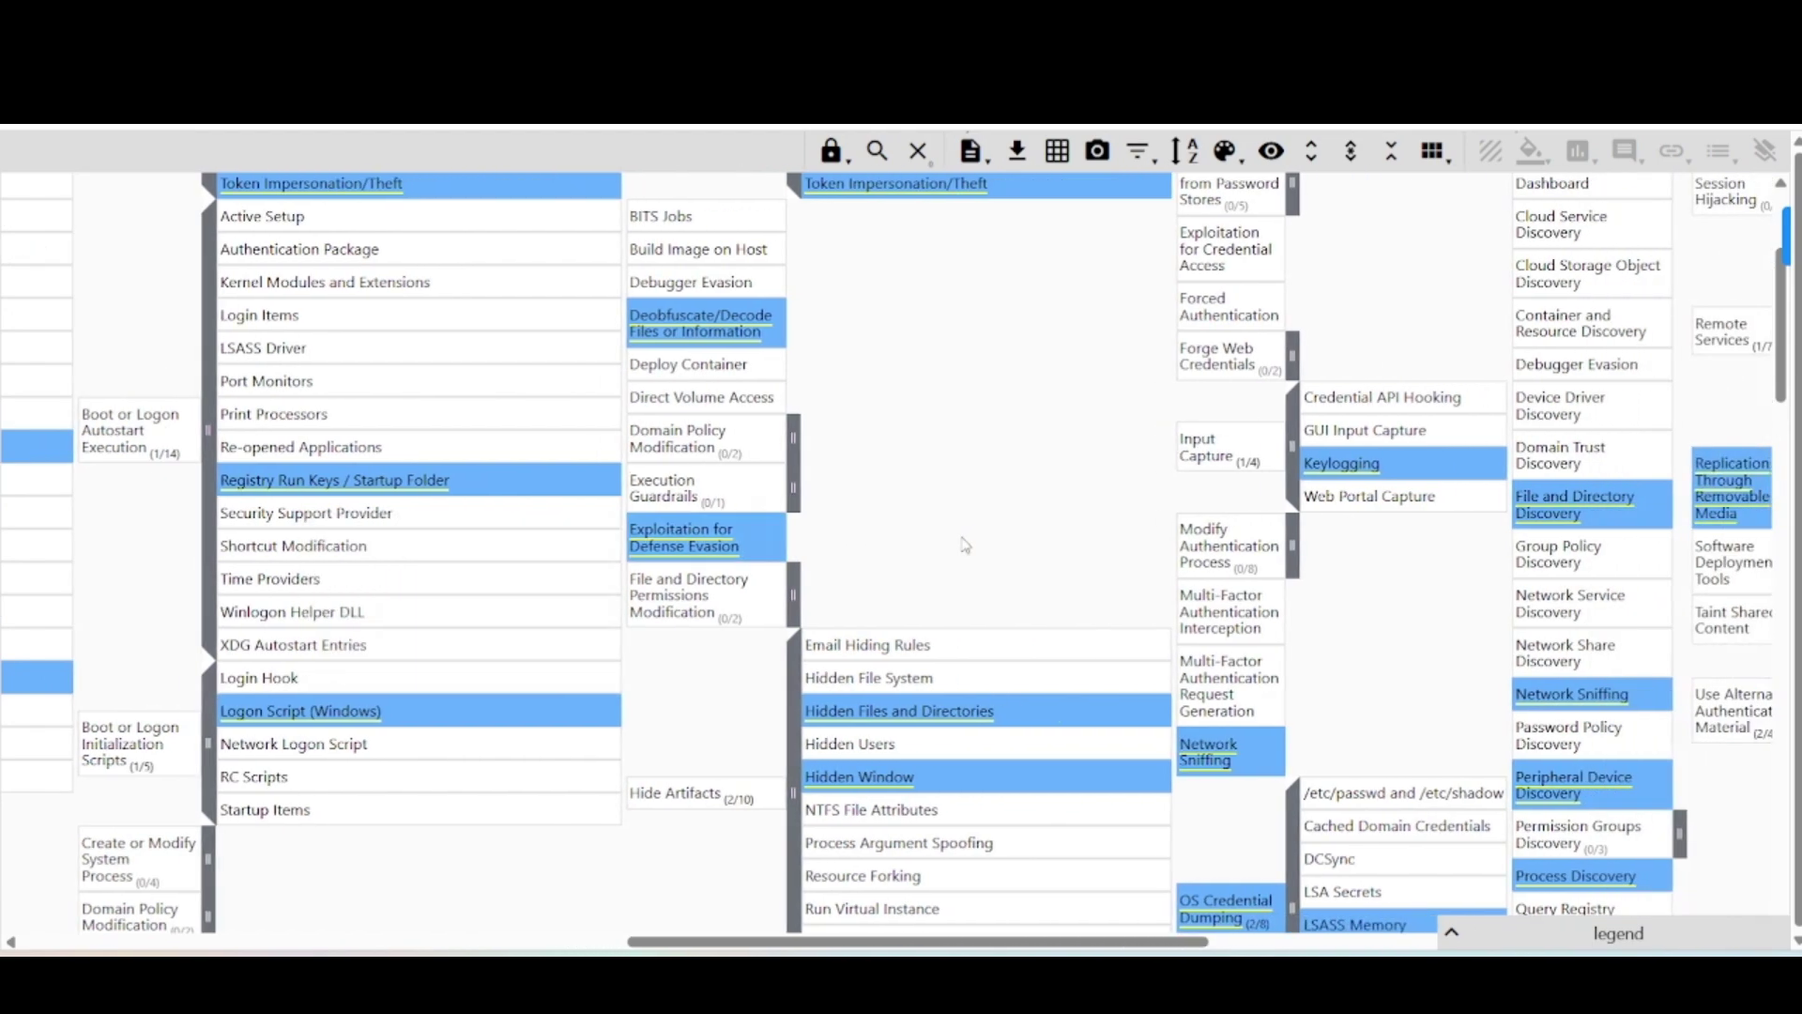
scroll(964, 547, "down", 4)
scroll(964, 546, "right", 3)
scroll(964, 547, "down", 5)
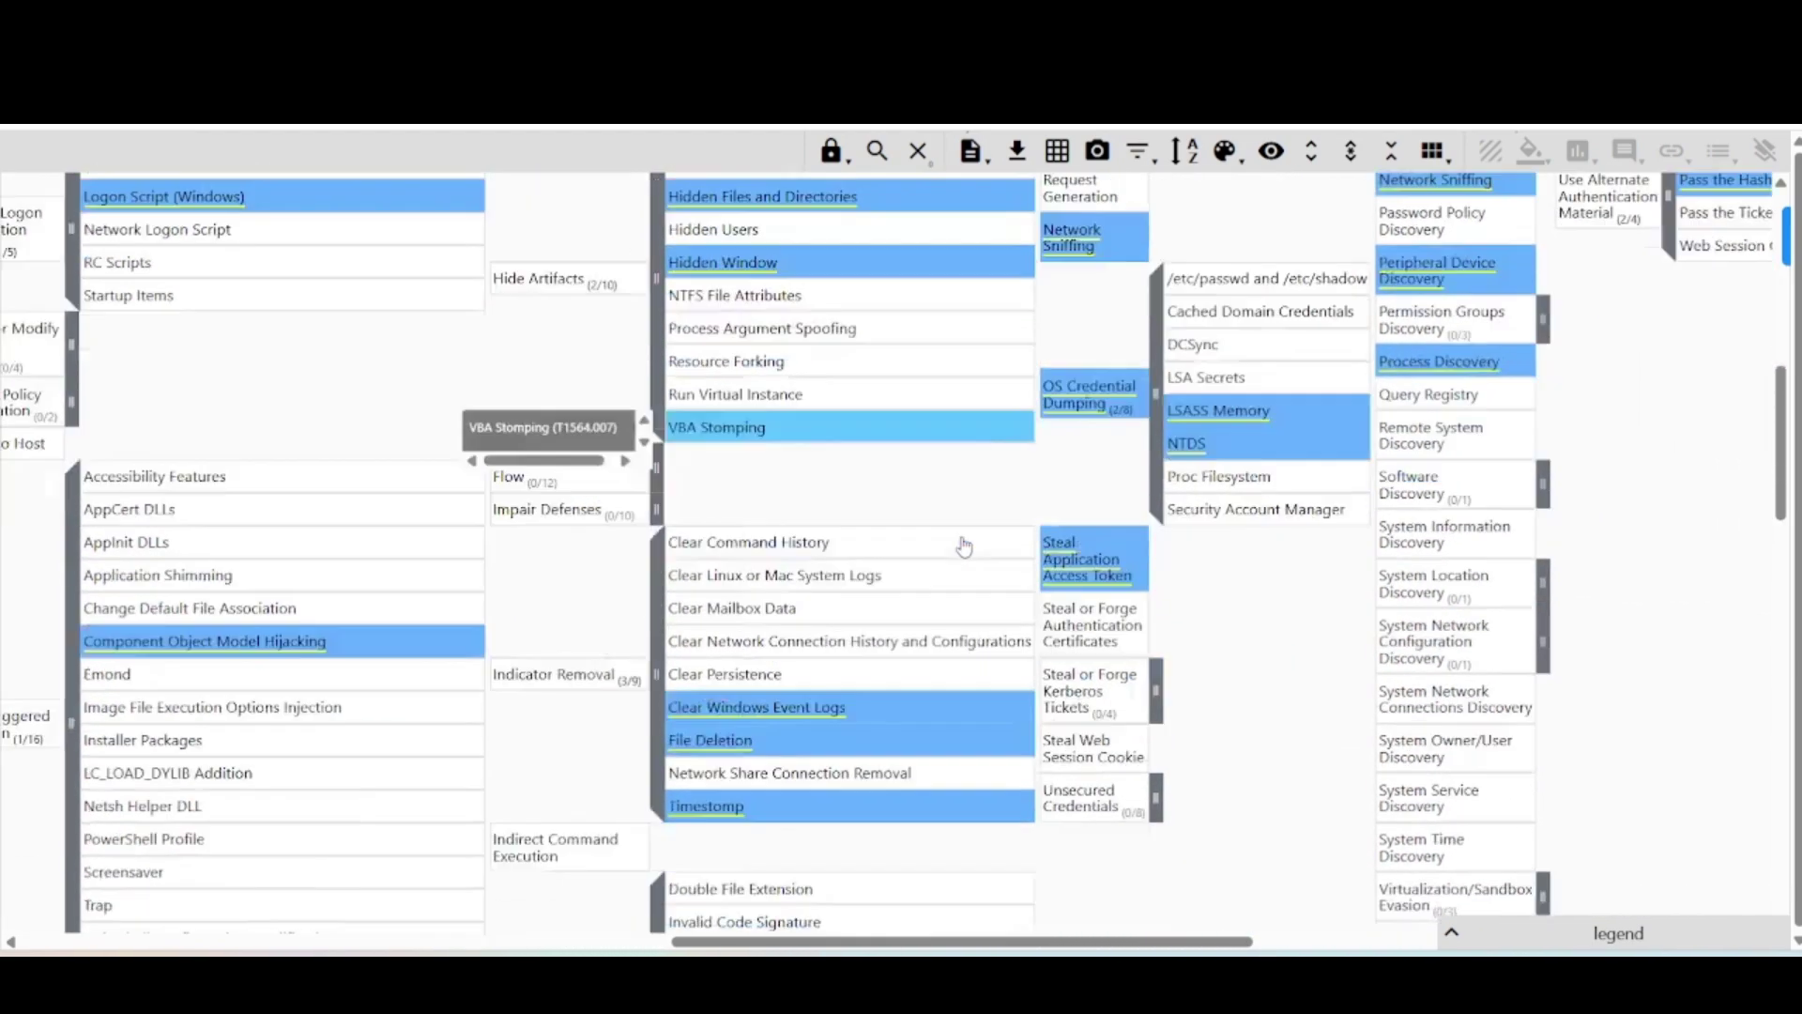
scroll(964, 547, "down", 8)
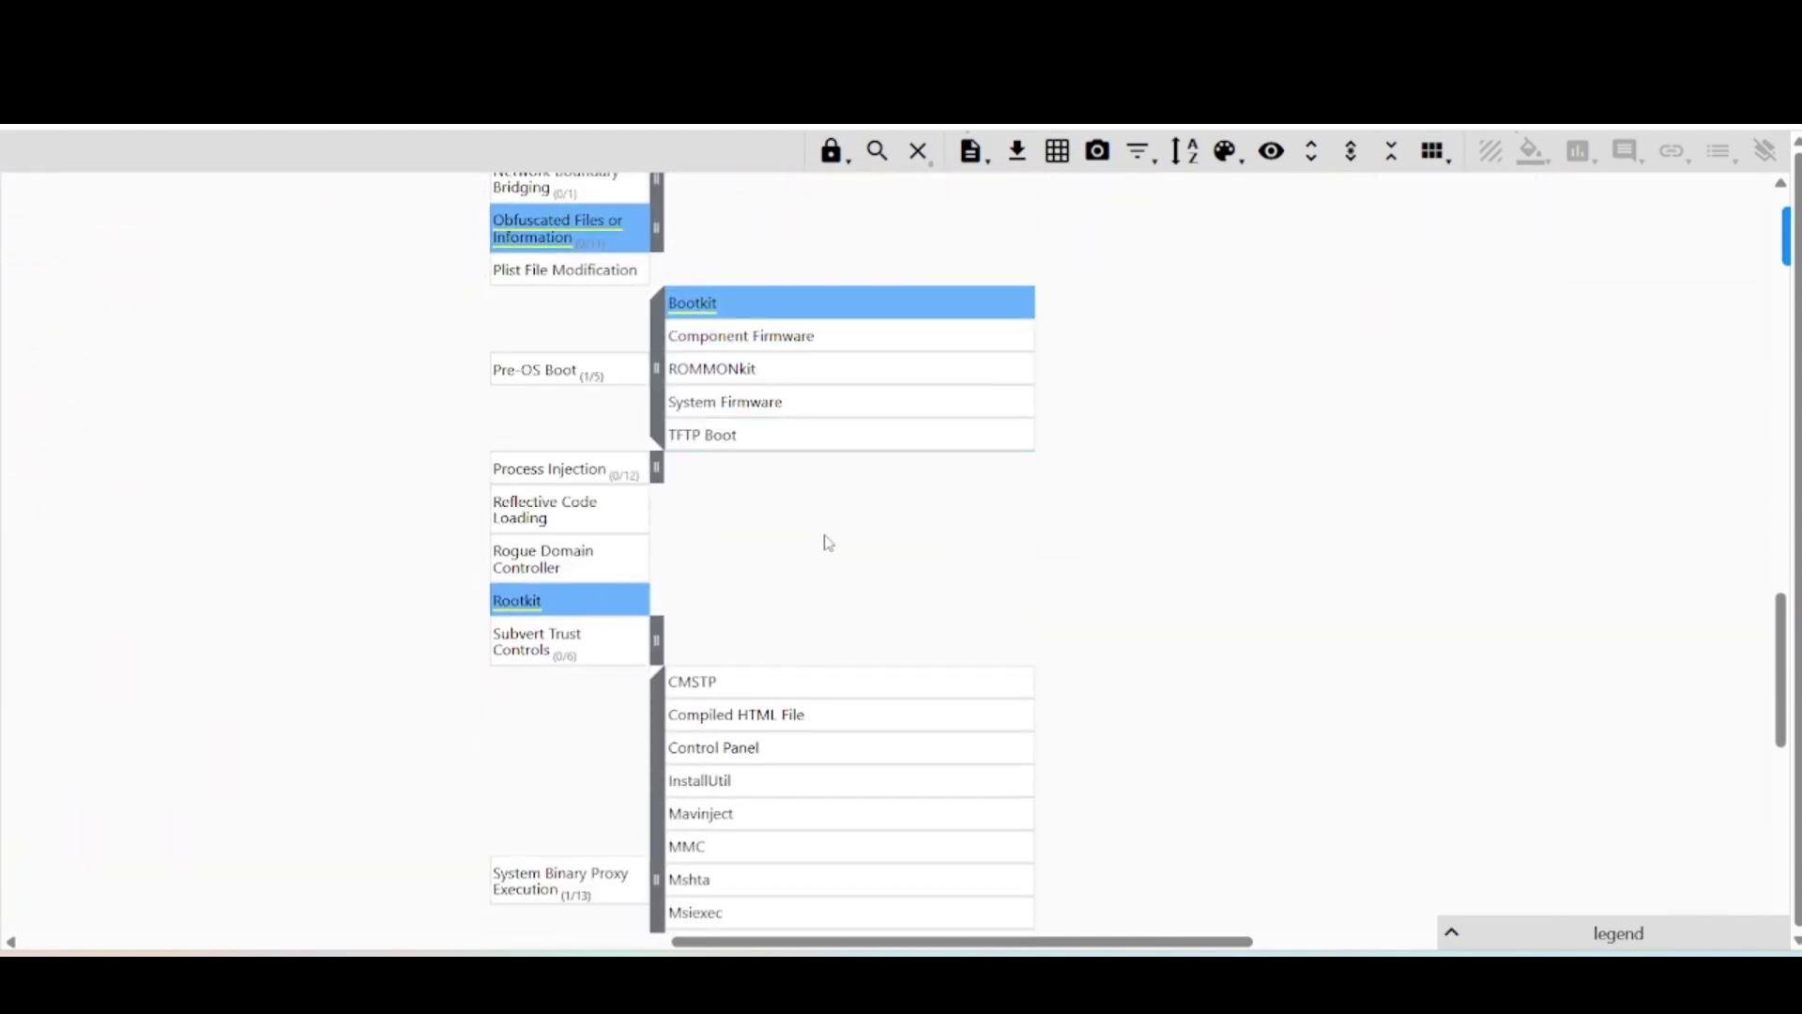
scroll(825, 535, "down", 1)
scroll(828, 542, "down", 5)
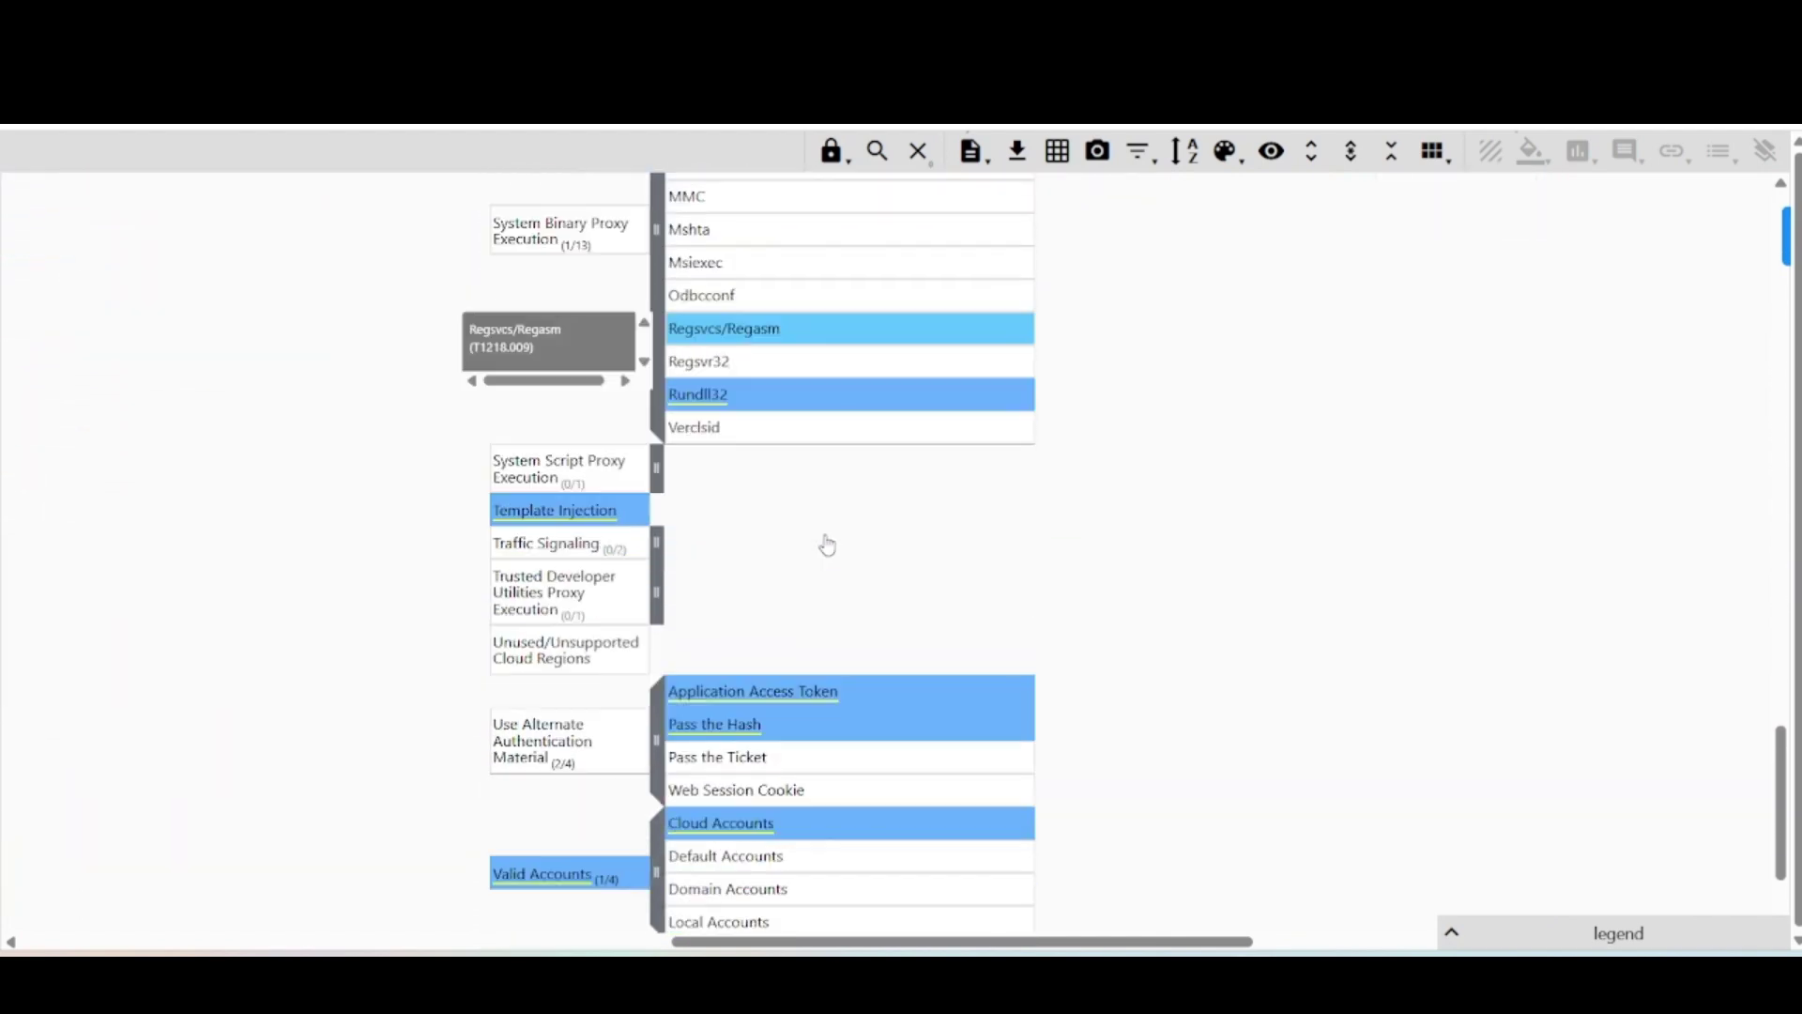
scroll(861, 469, "up", 3)
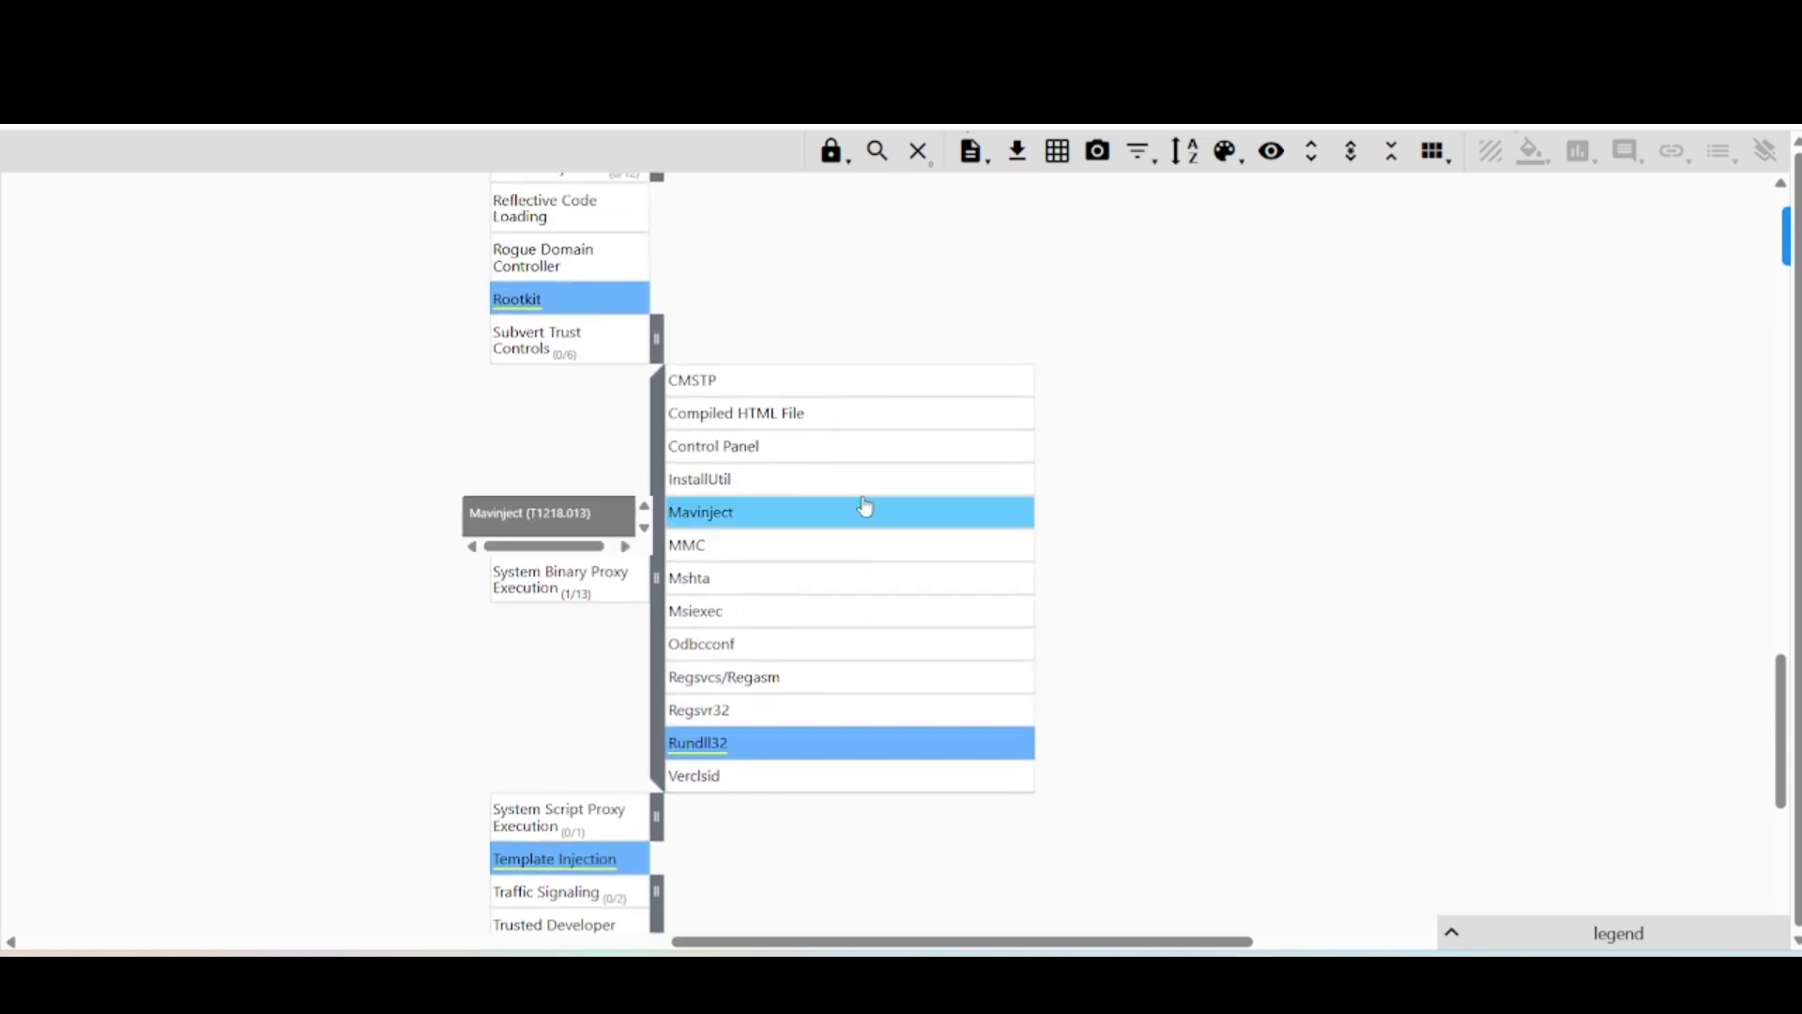
scroll(764, 735, "down", 3)
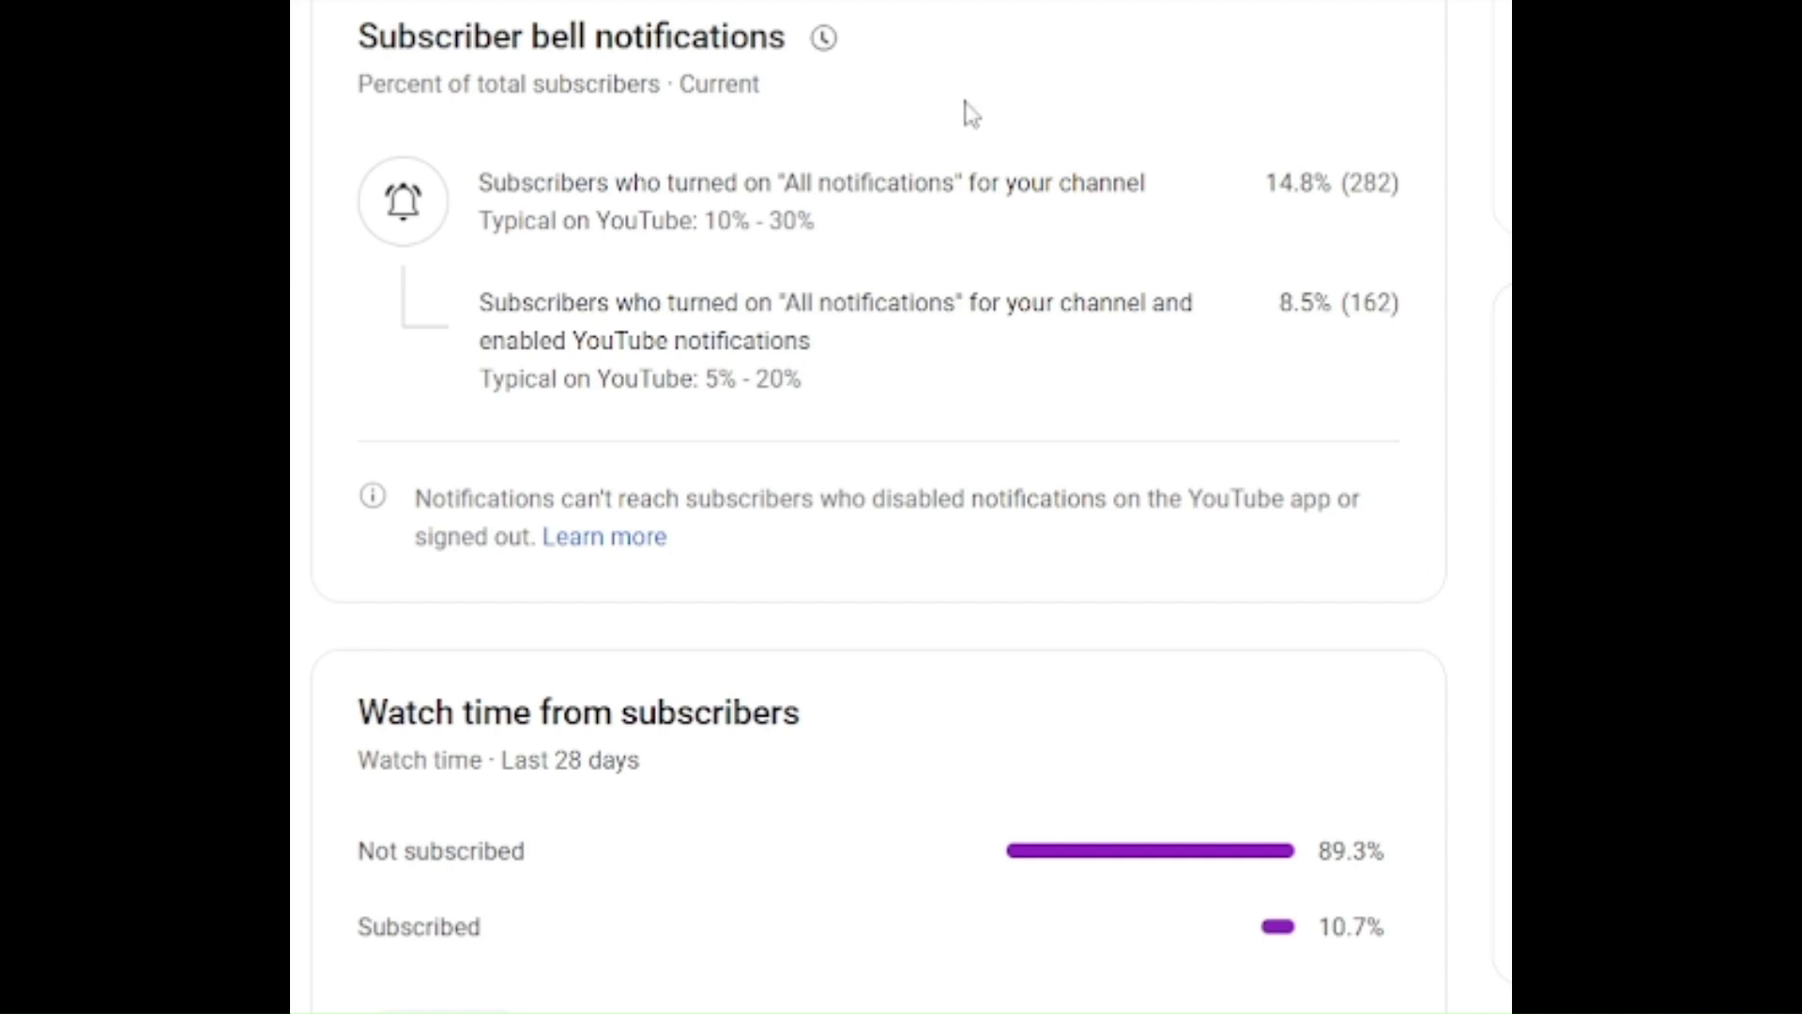
mouse_move(438, 47)
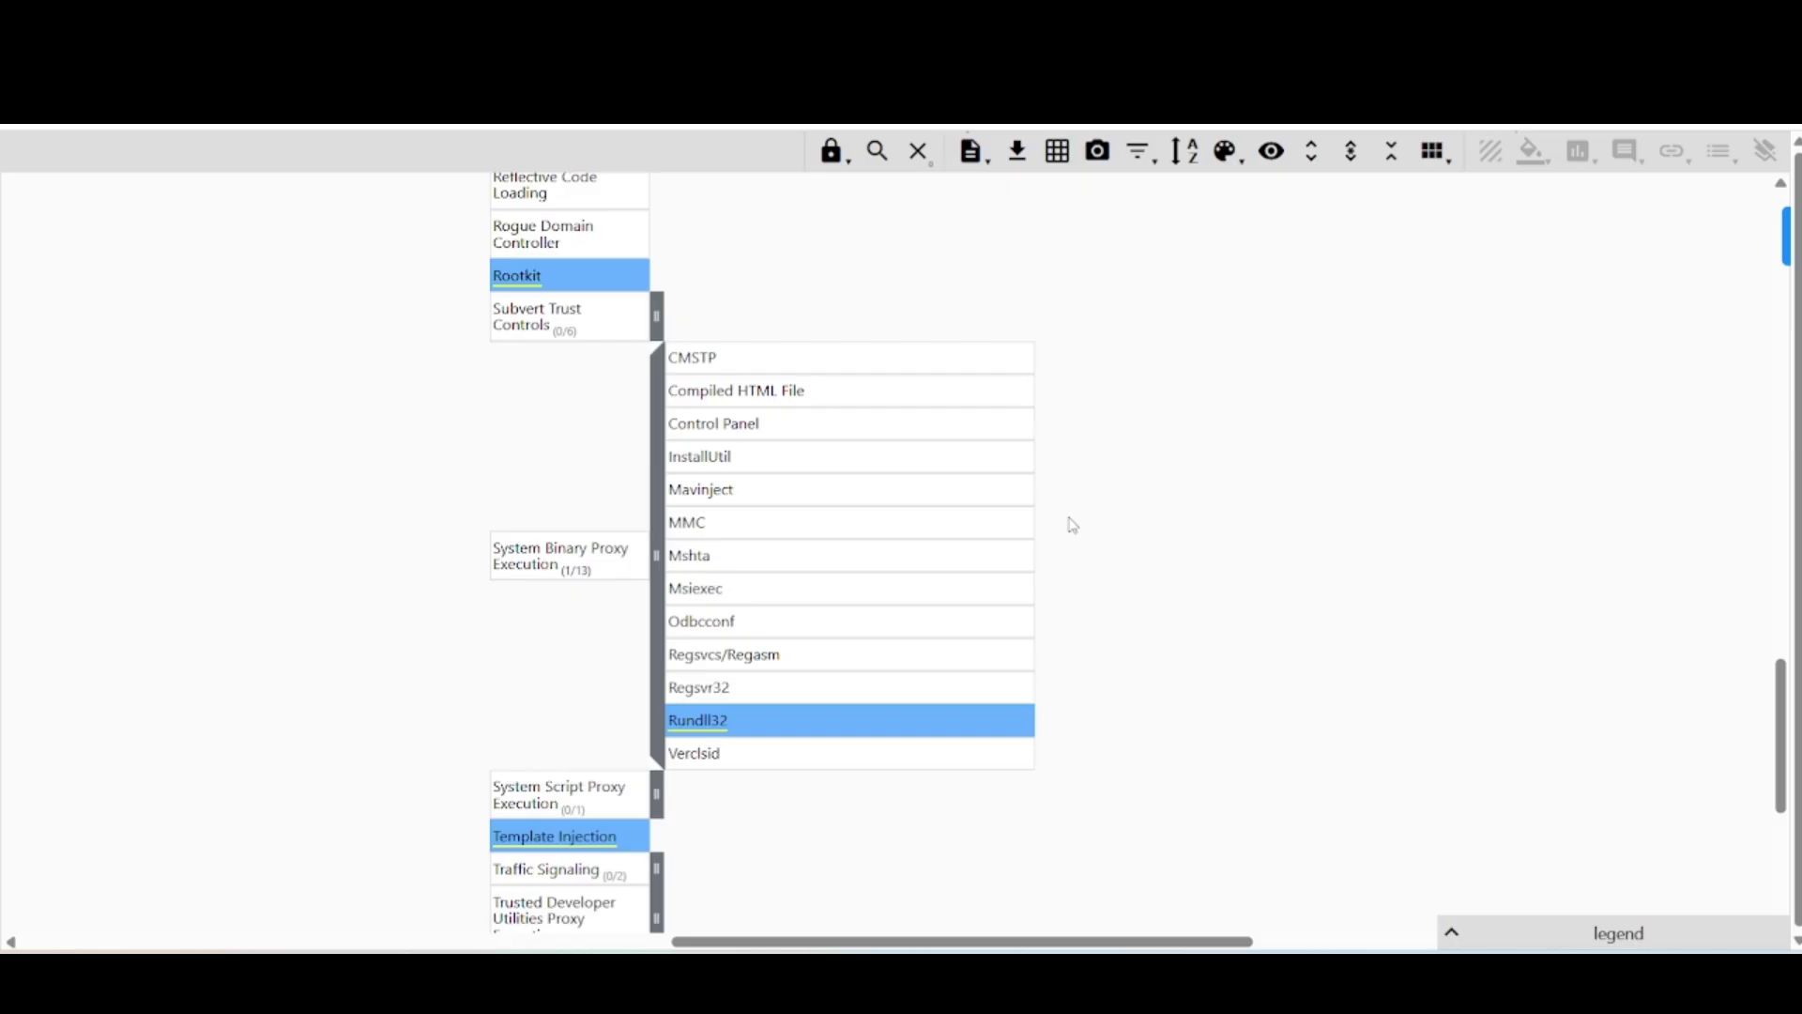
Enter 'rundll32' as the proxy-execution system binary answer and submit it
mouse_move(686, 724)
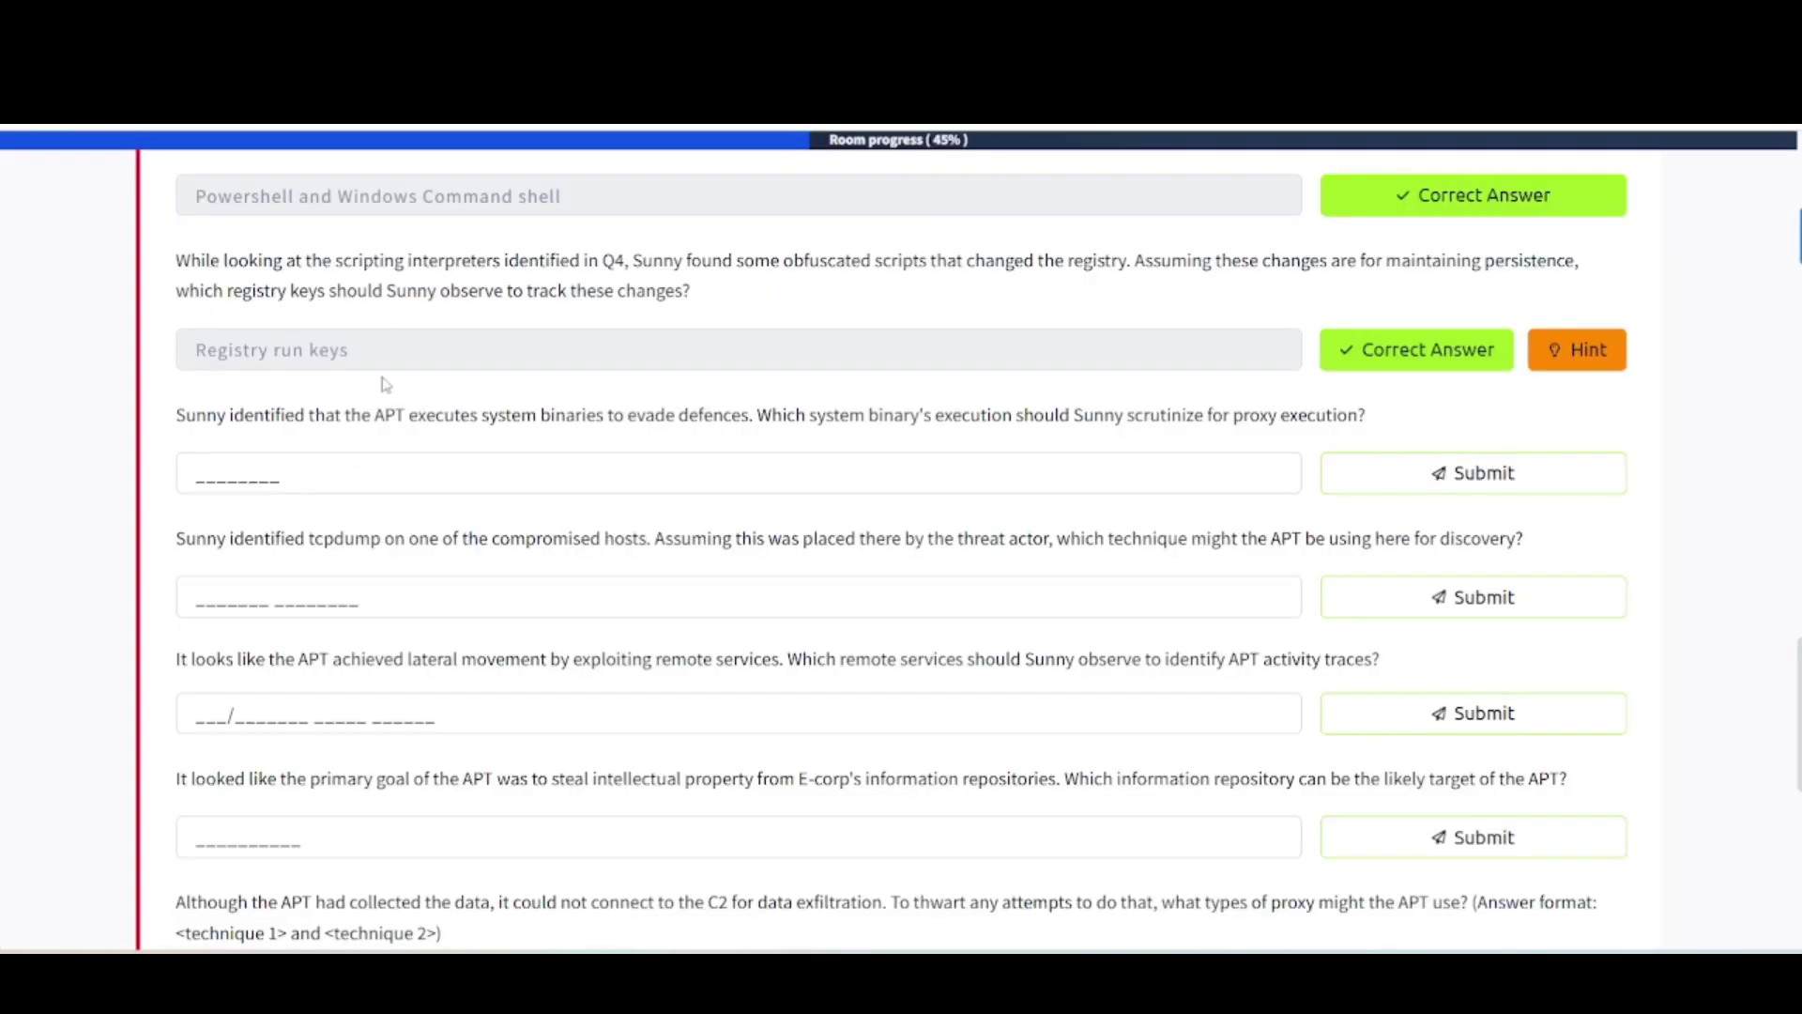
left_click(206, 476)
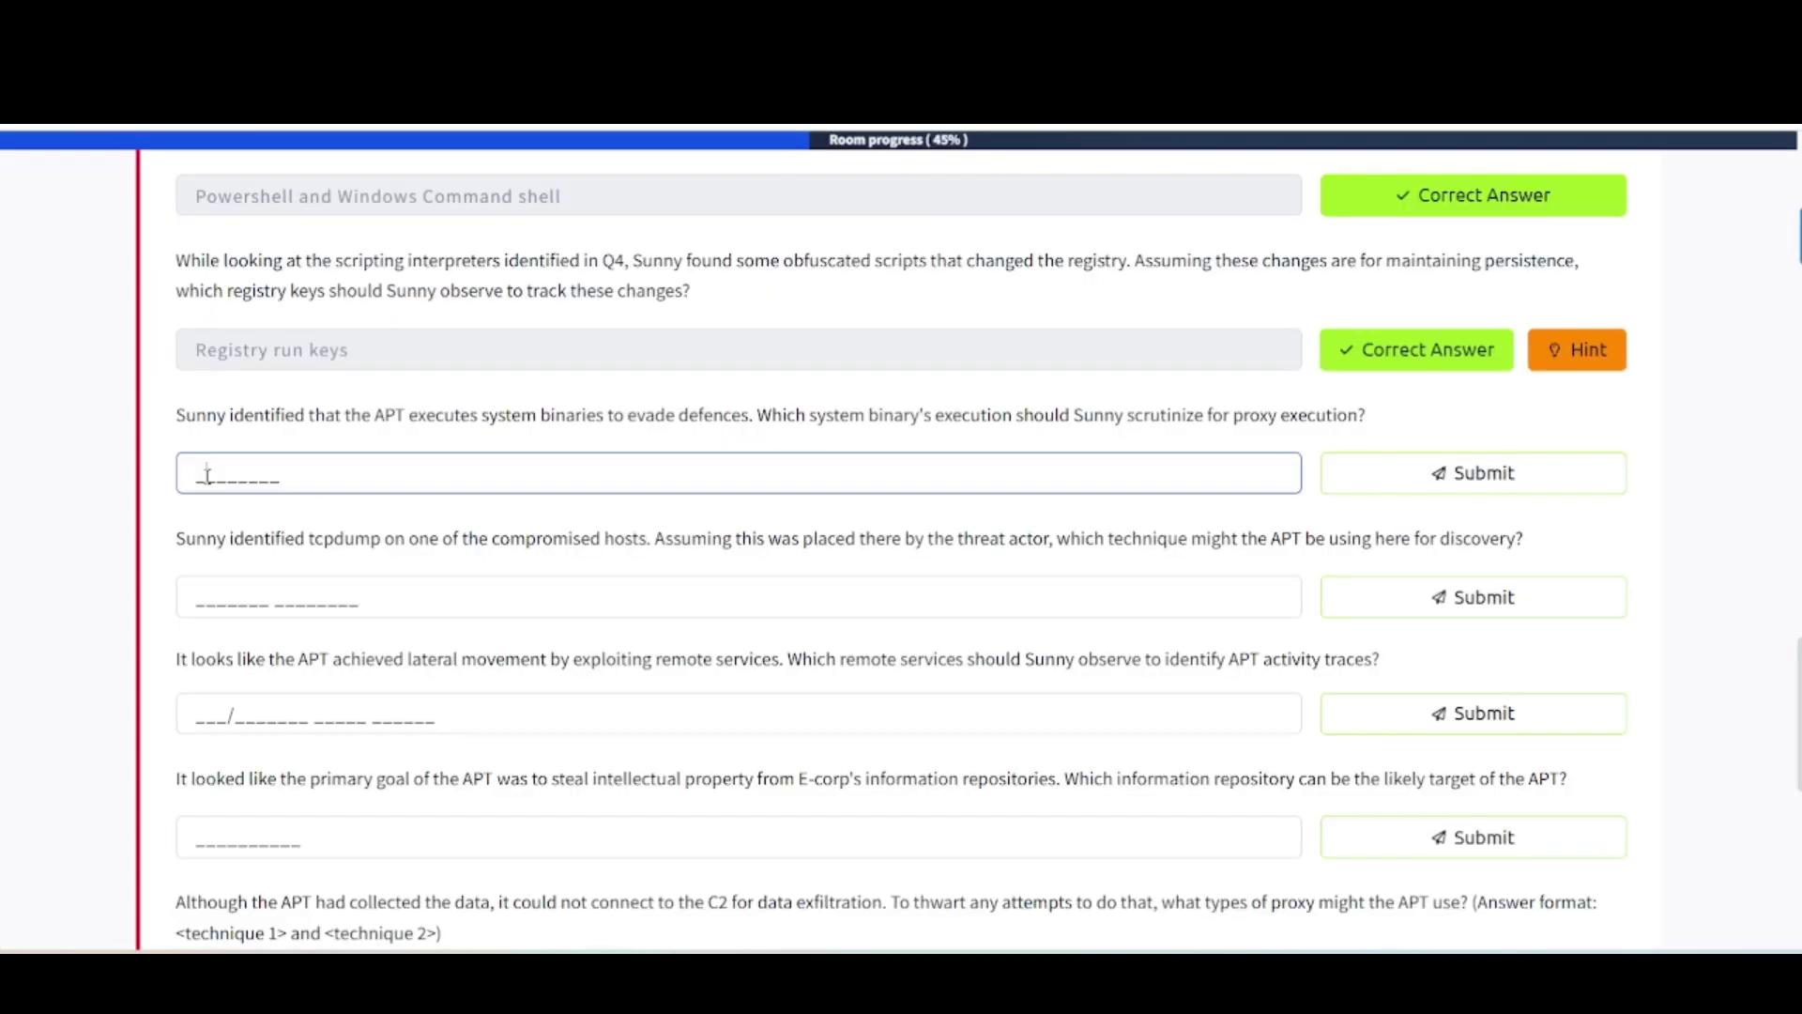
type("rundll32")
key("Return")
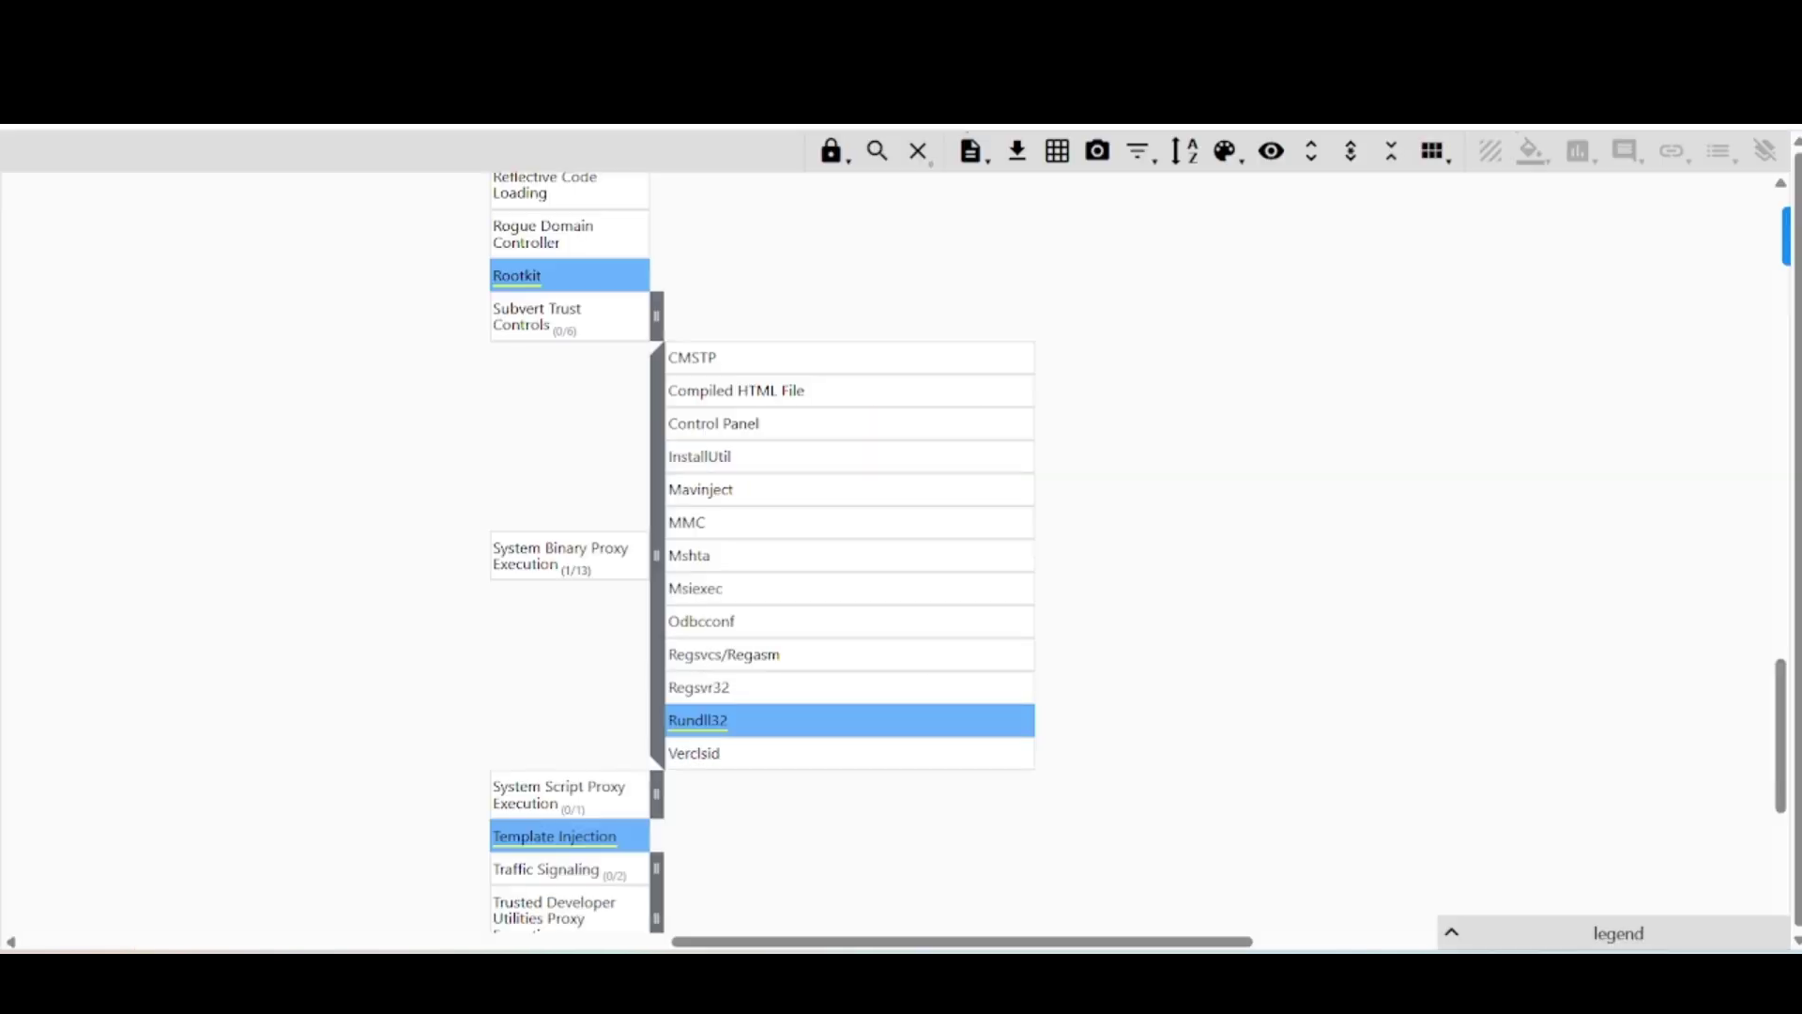
scroll(908, 521, "up", 15)
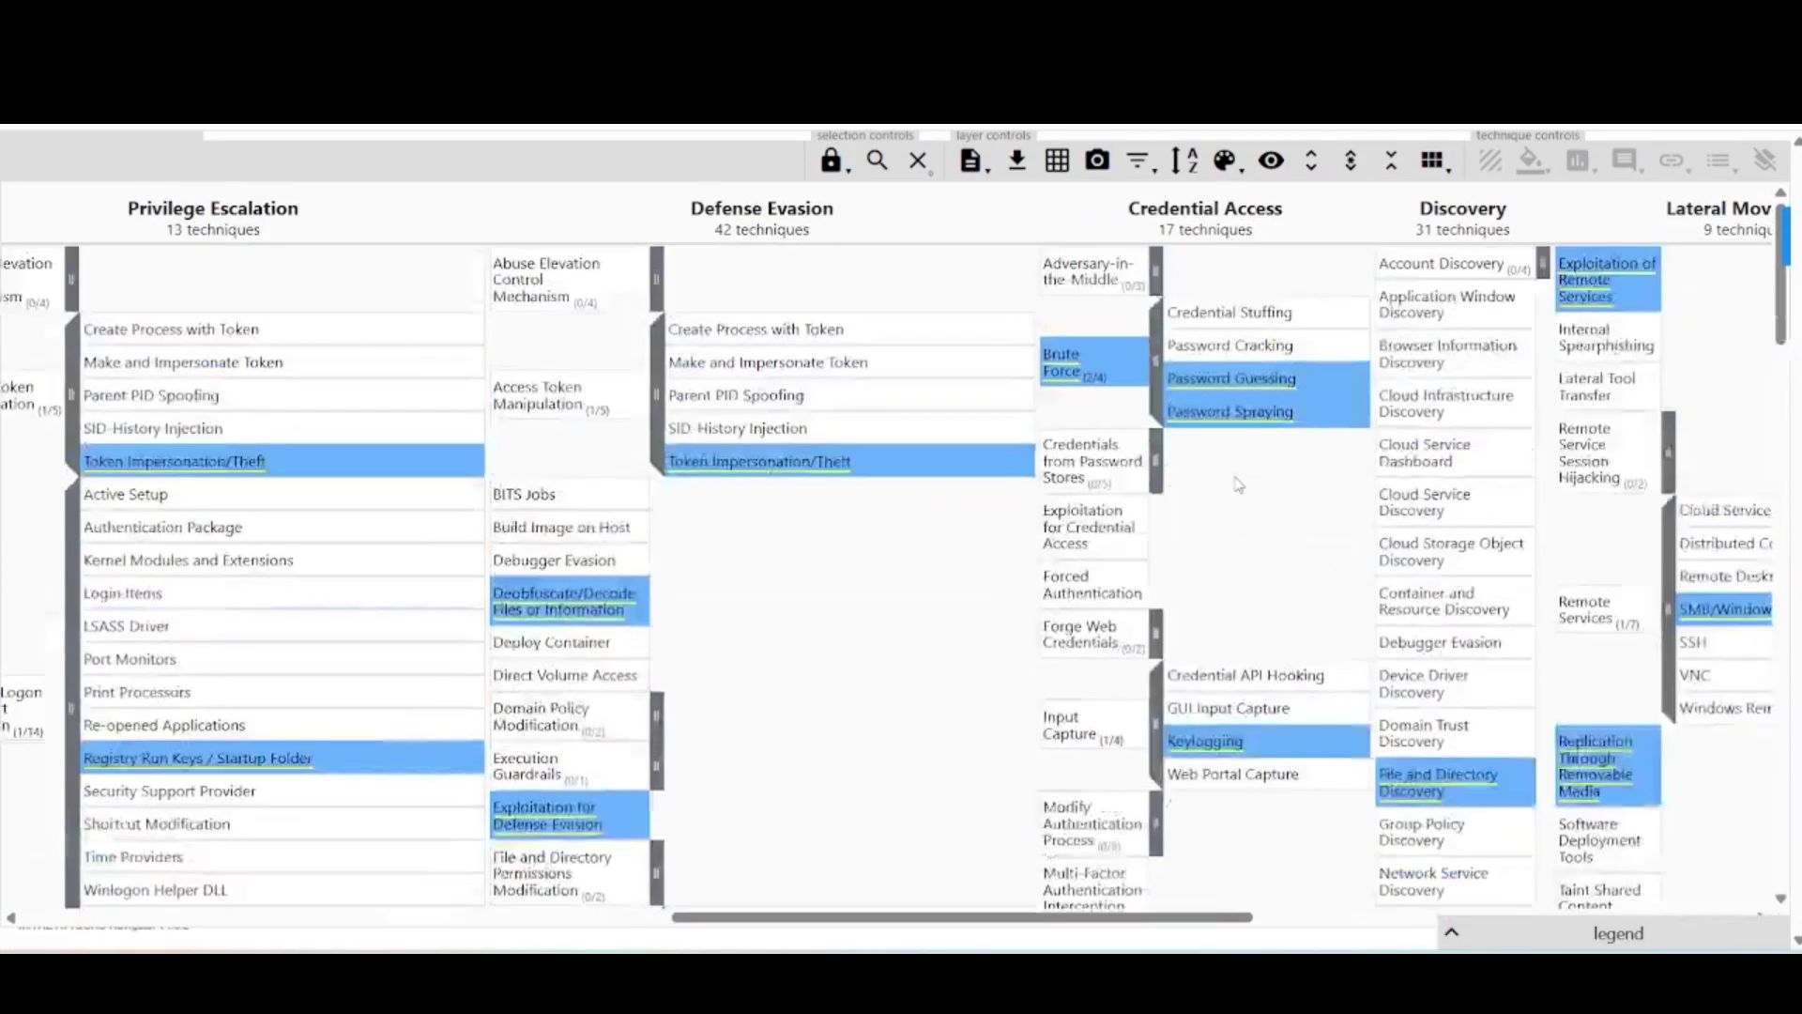
scroll(938, 600, "right", 7)
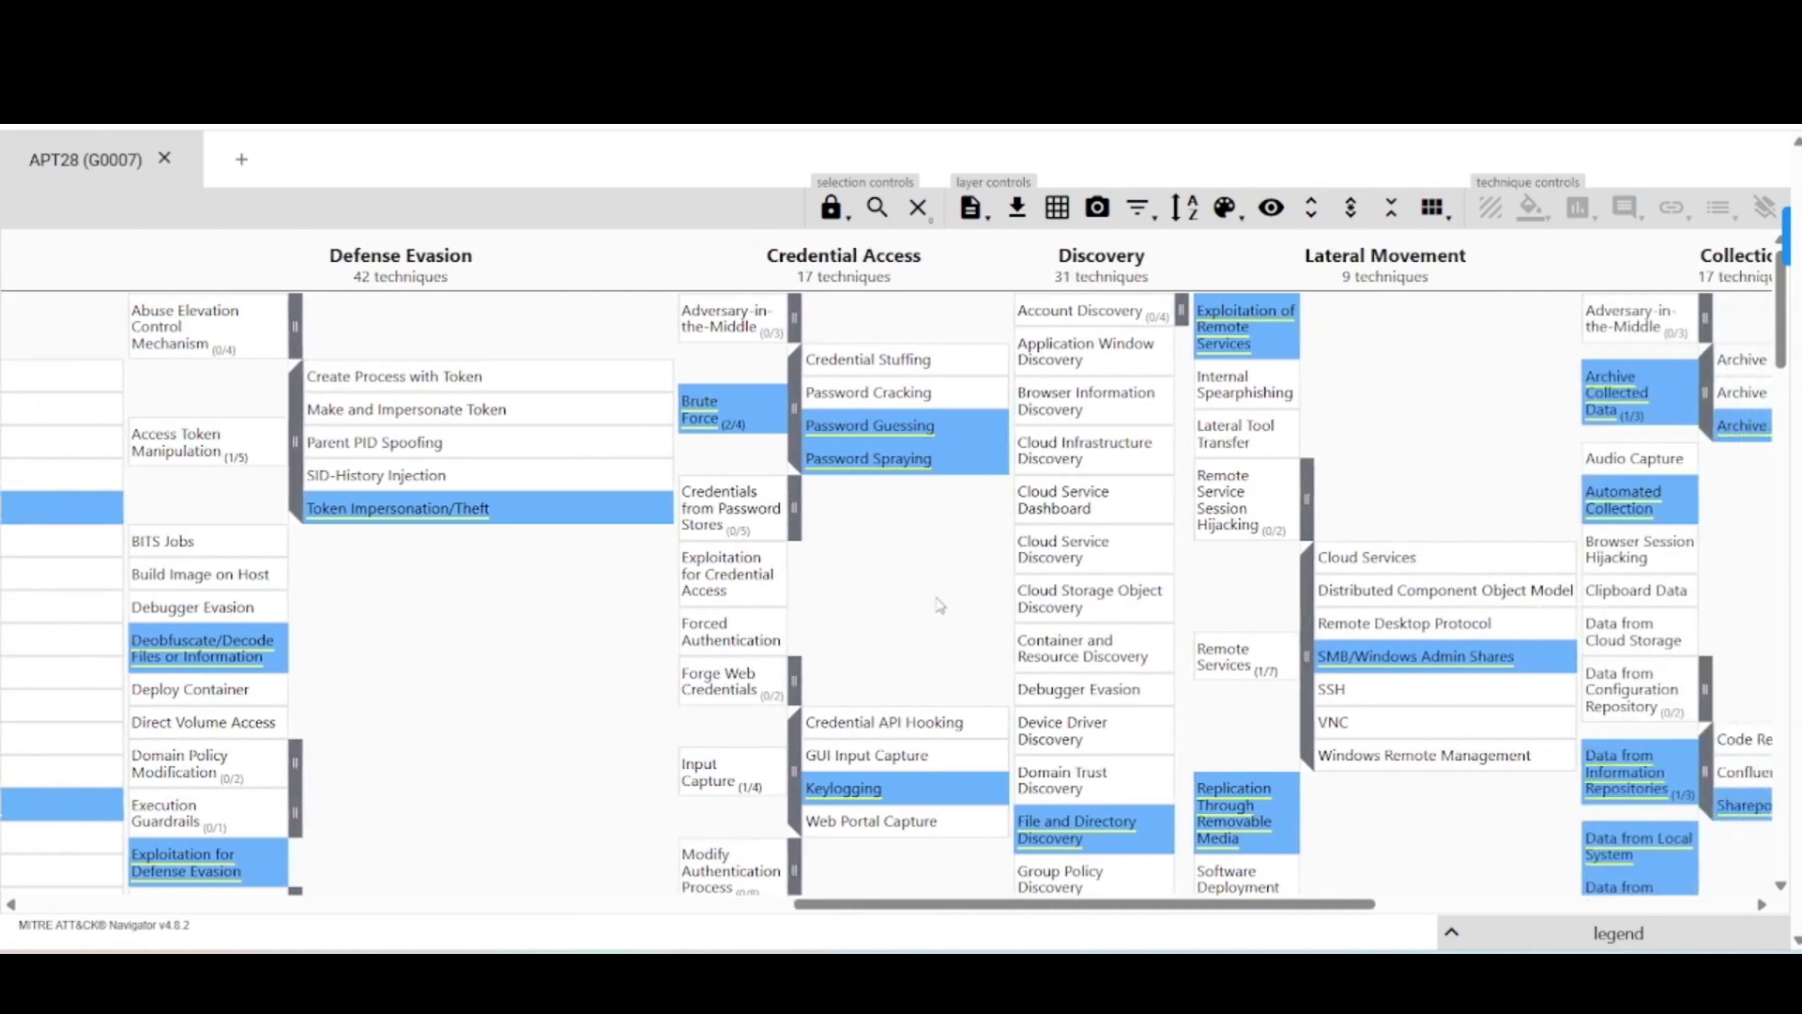
scroll(840, 564, "right", 1)
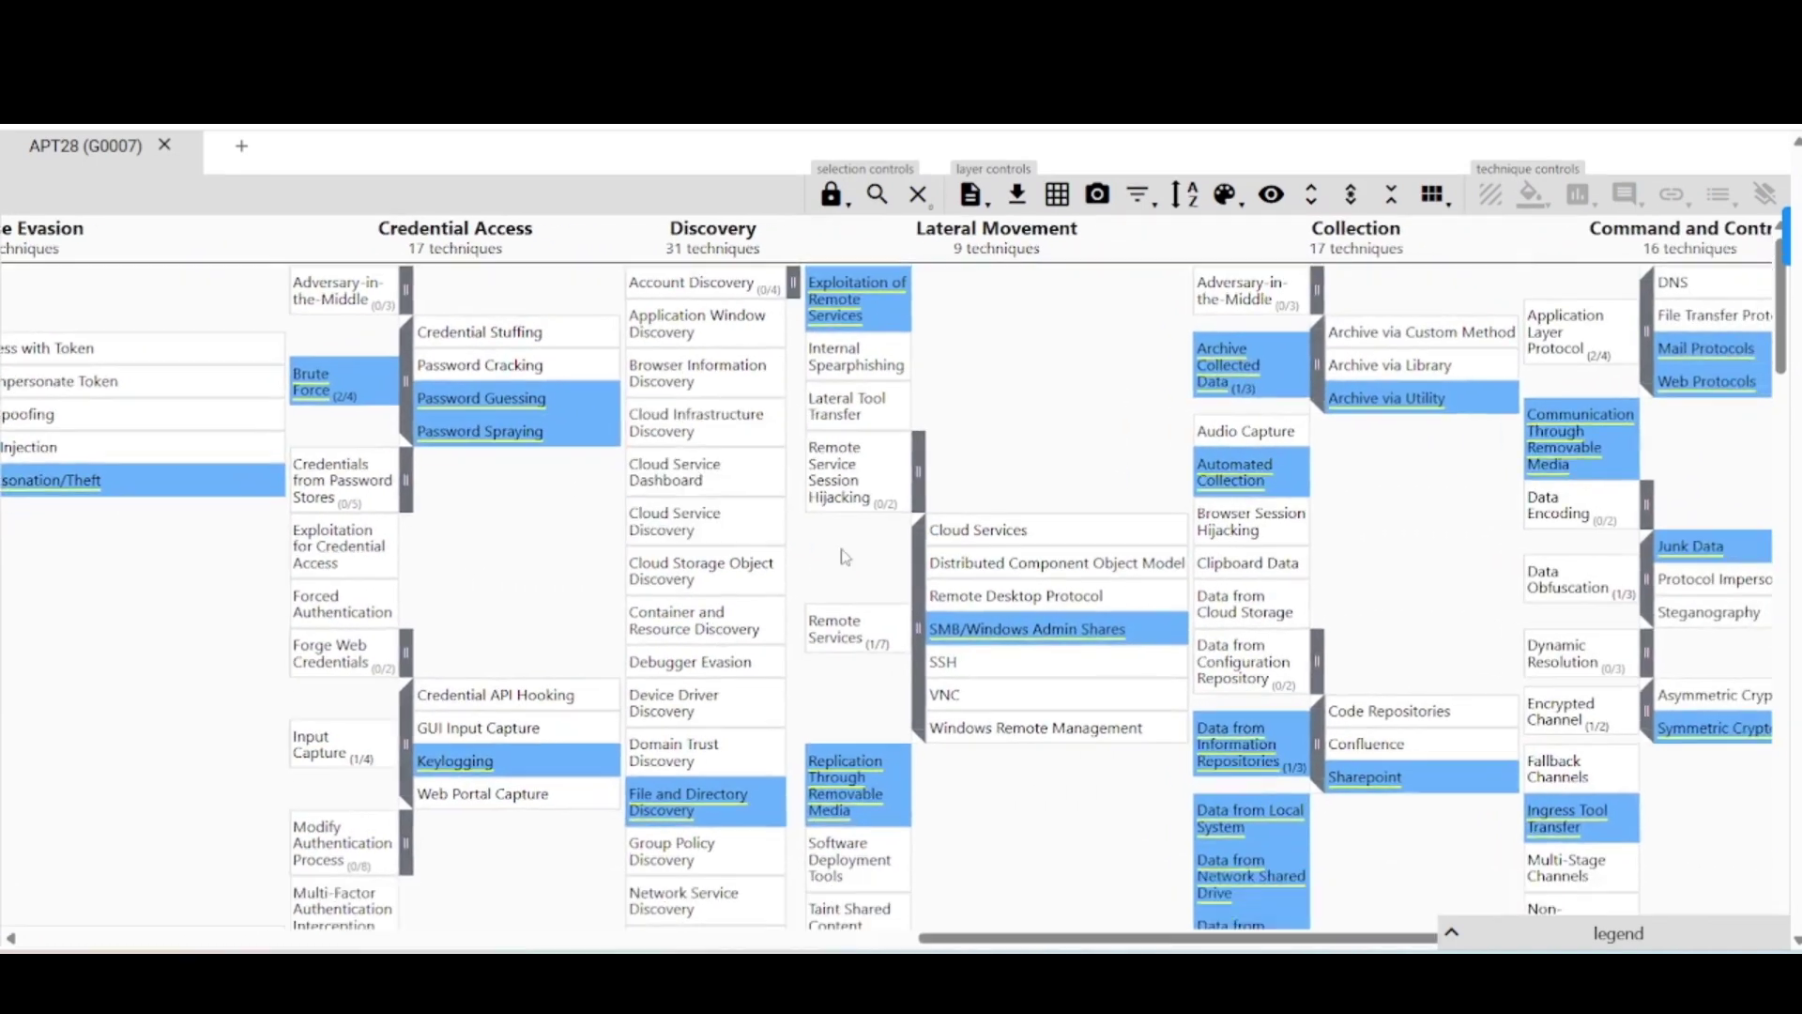
scroll(844, 563, "down", 1)
scroll(735, 536, "right", 1)
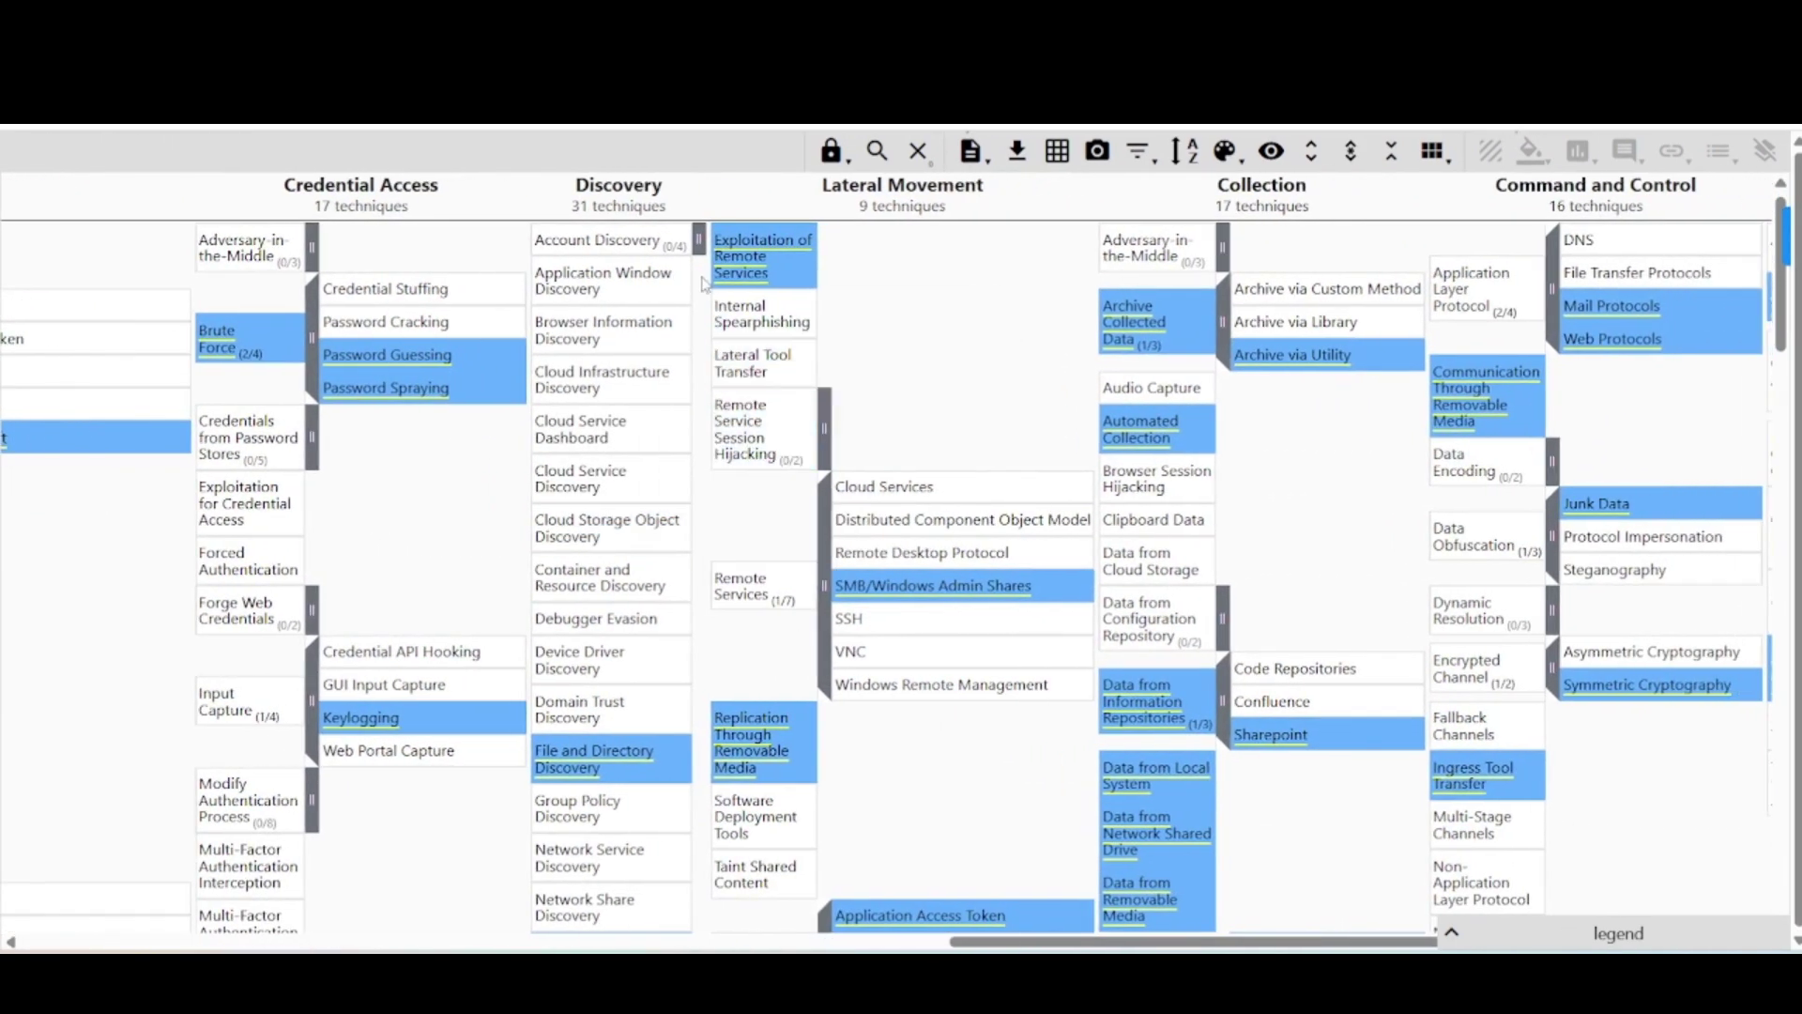
scroll(648, 521, "down", 1)
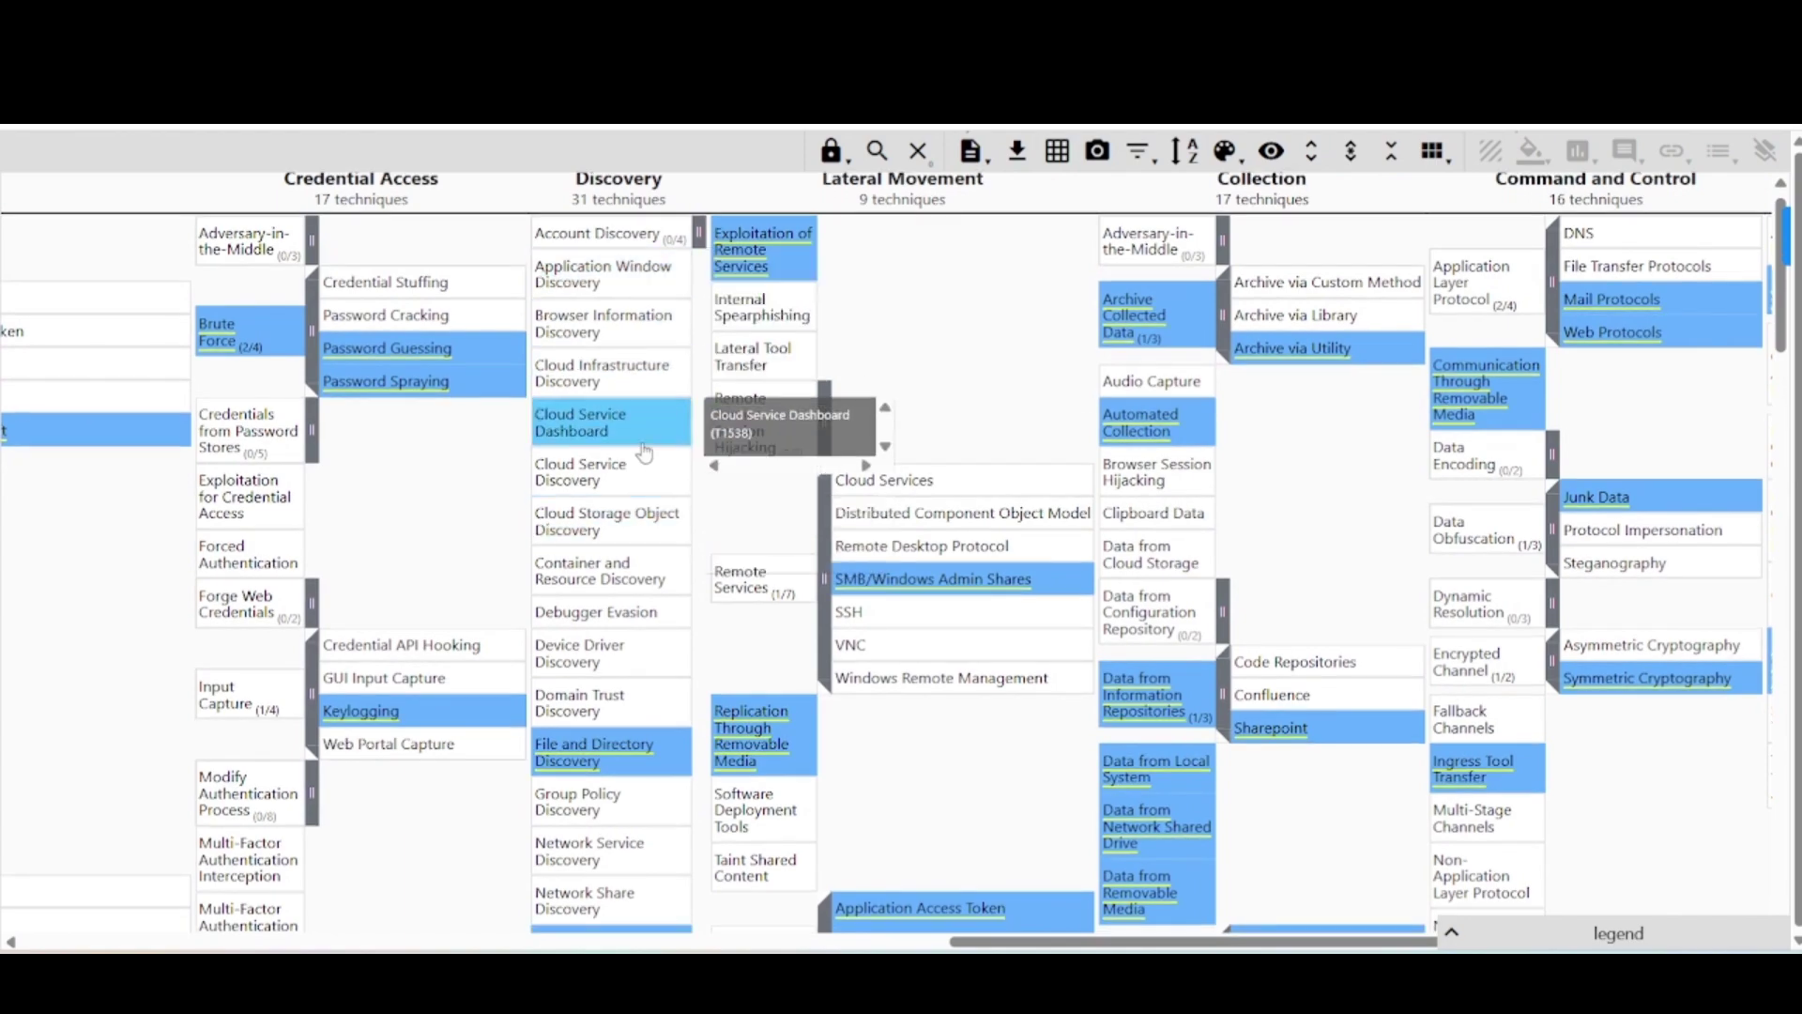
scroll(645, 453, "down", 3)
scroll(620, 437, "down", 3)
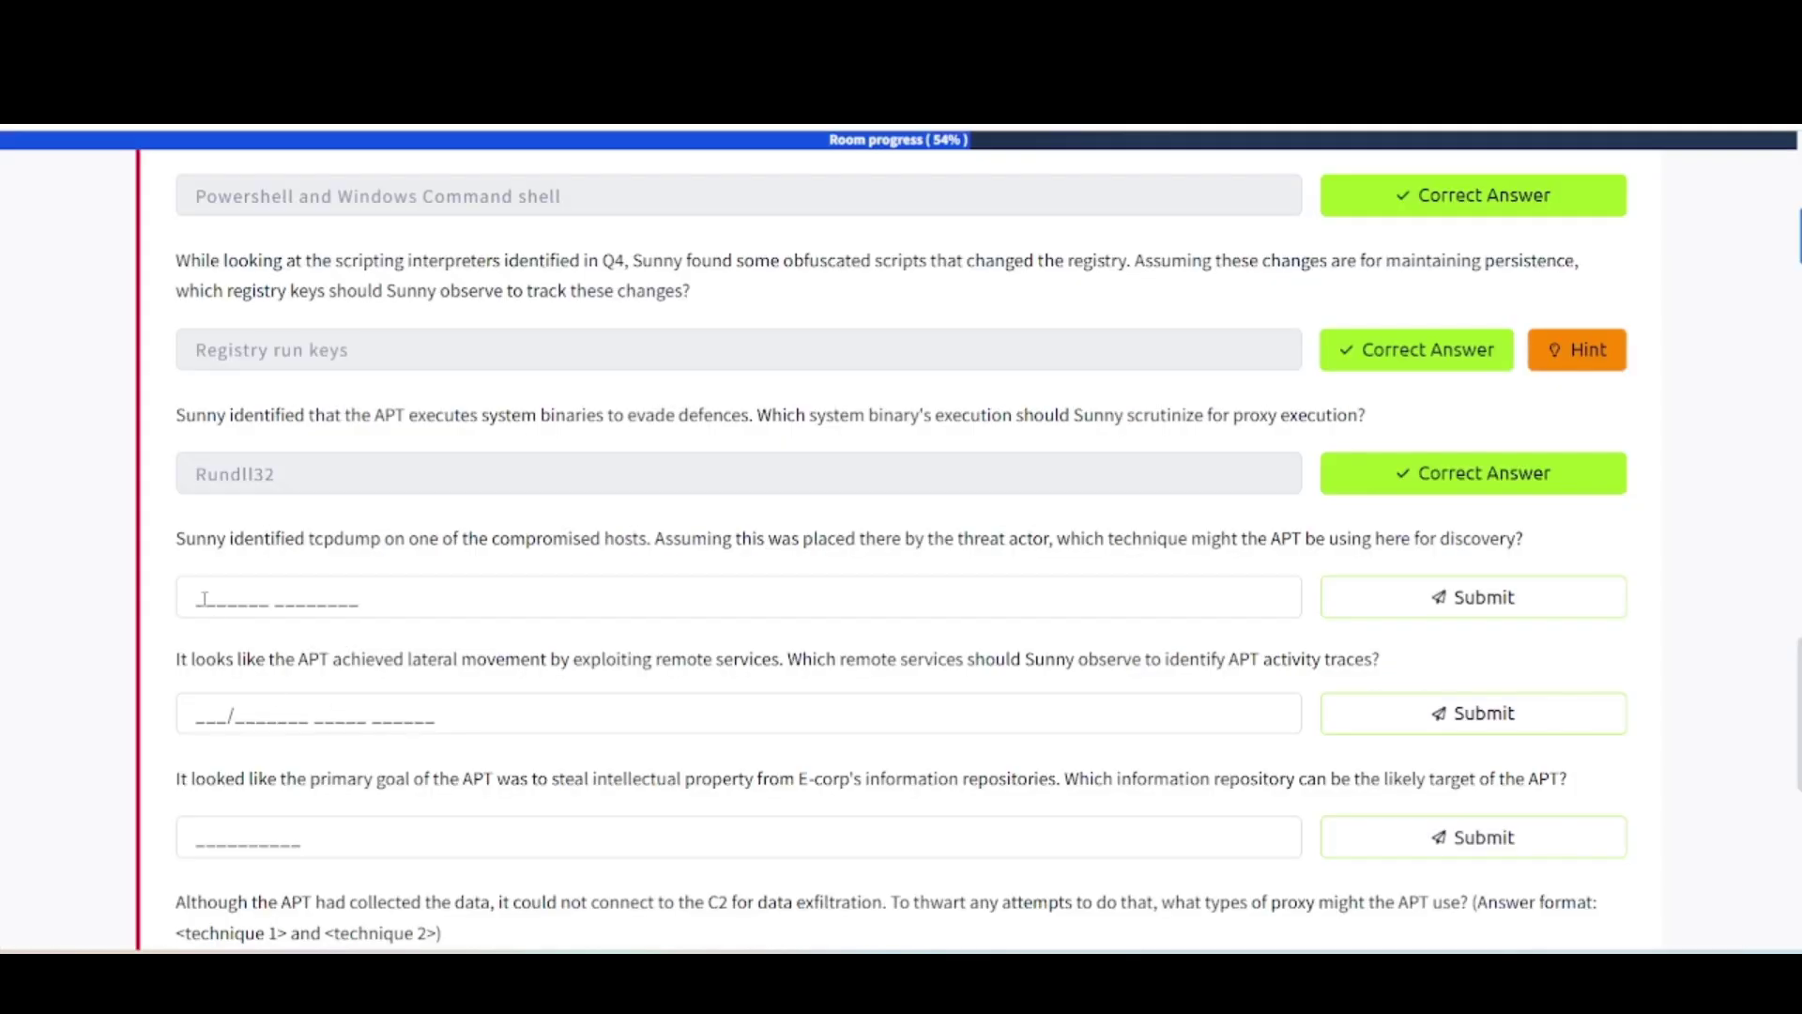
Submit 'network sniffing' as the tcpdump discovery answer
left_click(202, 598)
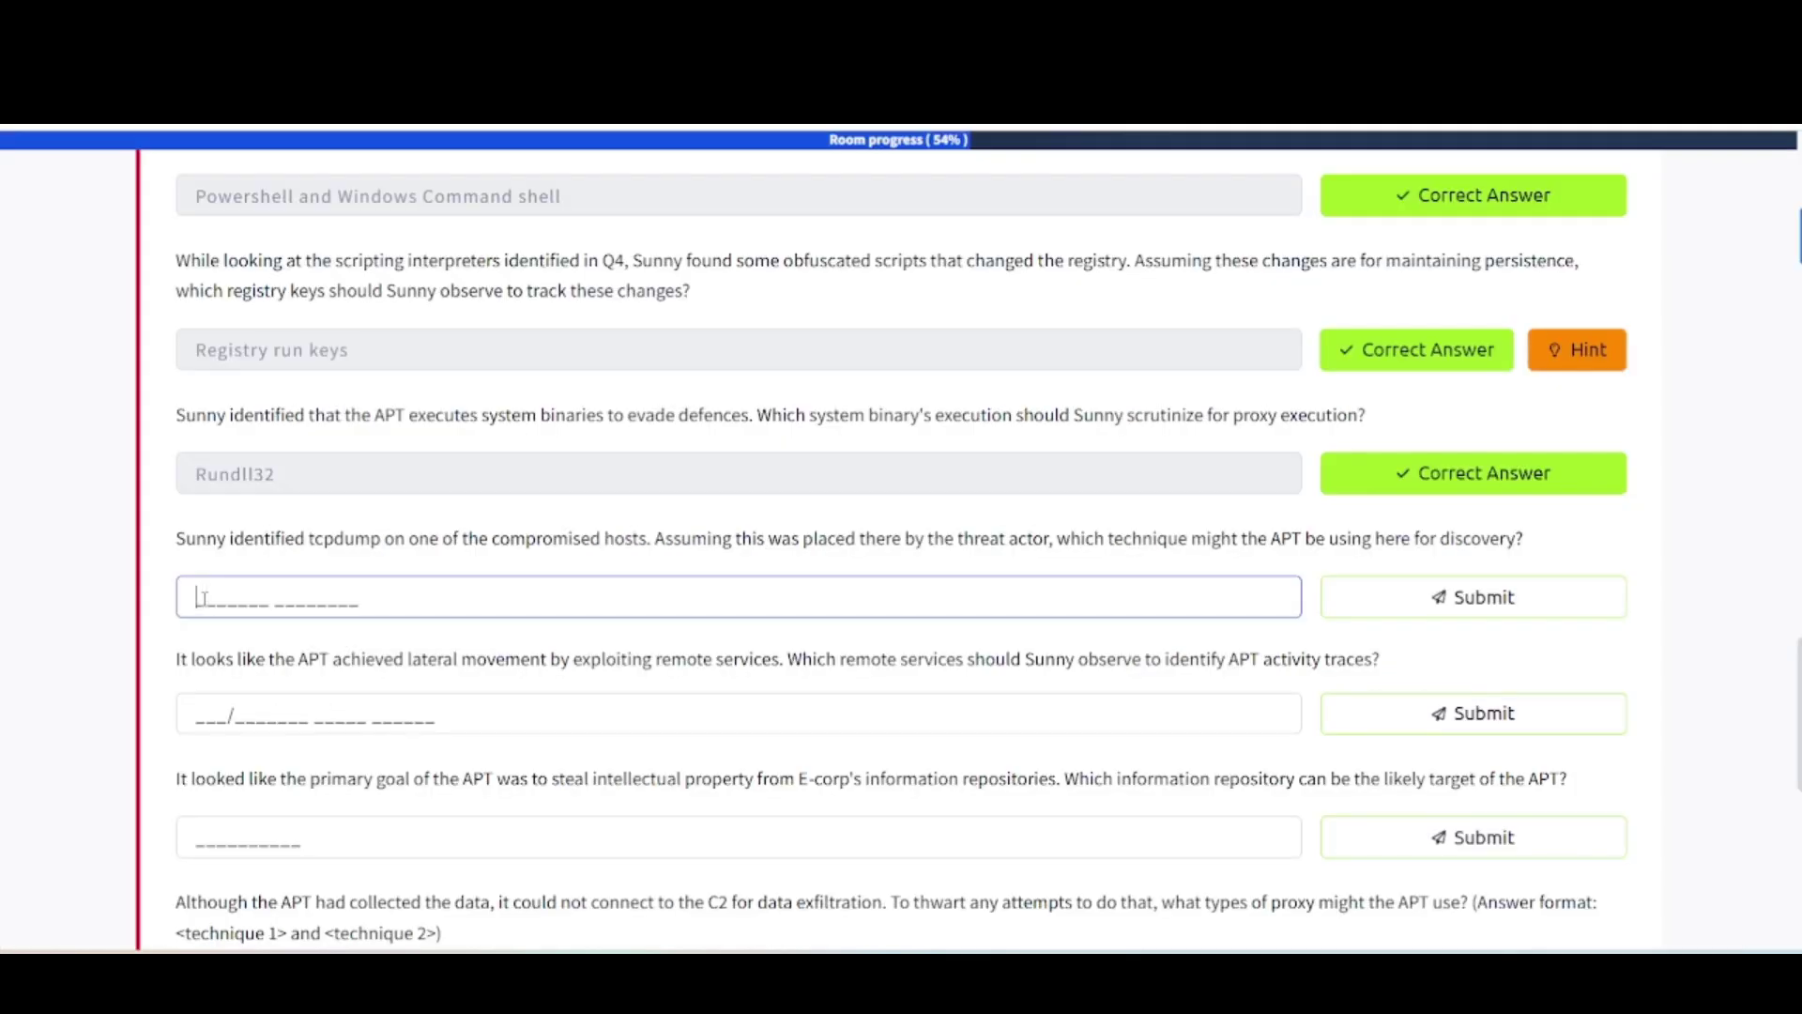
type("network sn")
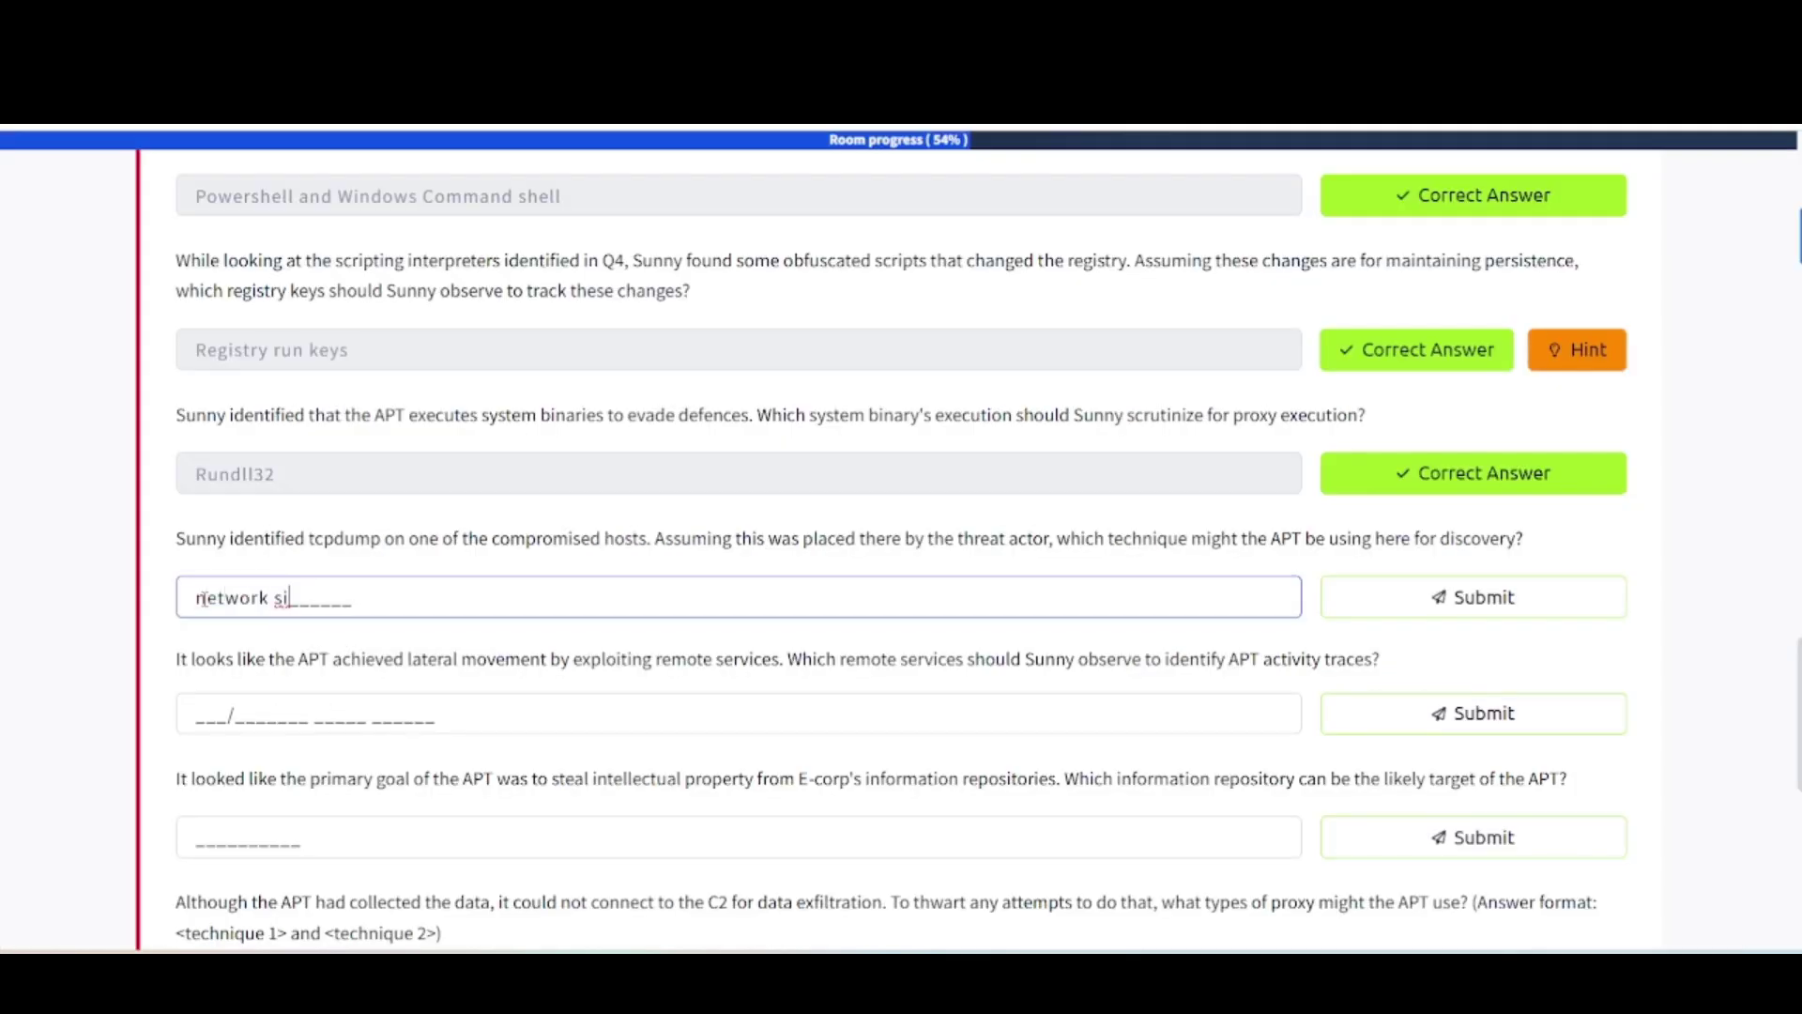
type("iffing")
key("Return")
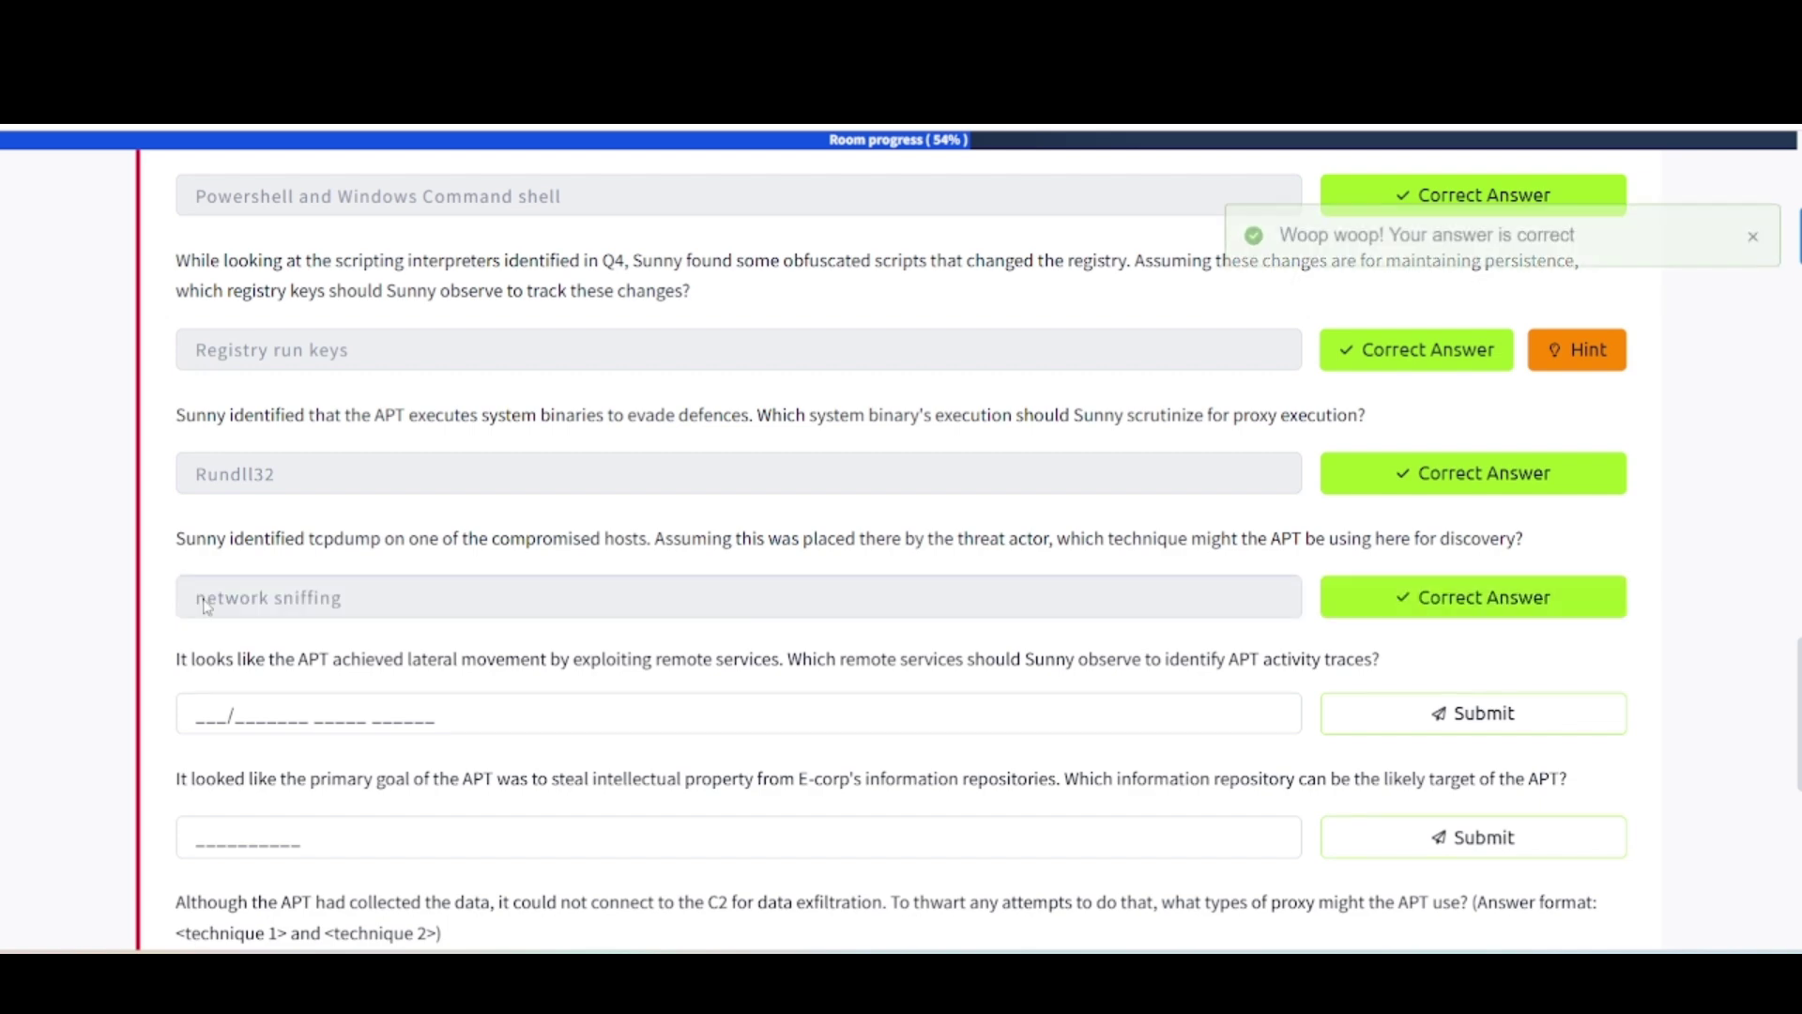
scroll(205, 602, "down", 3)
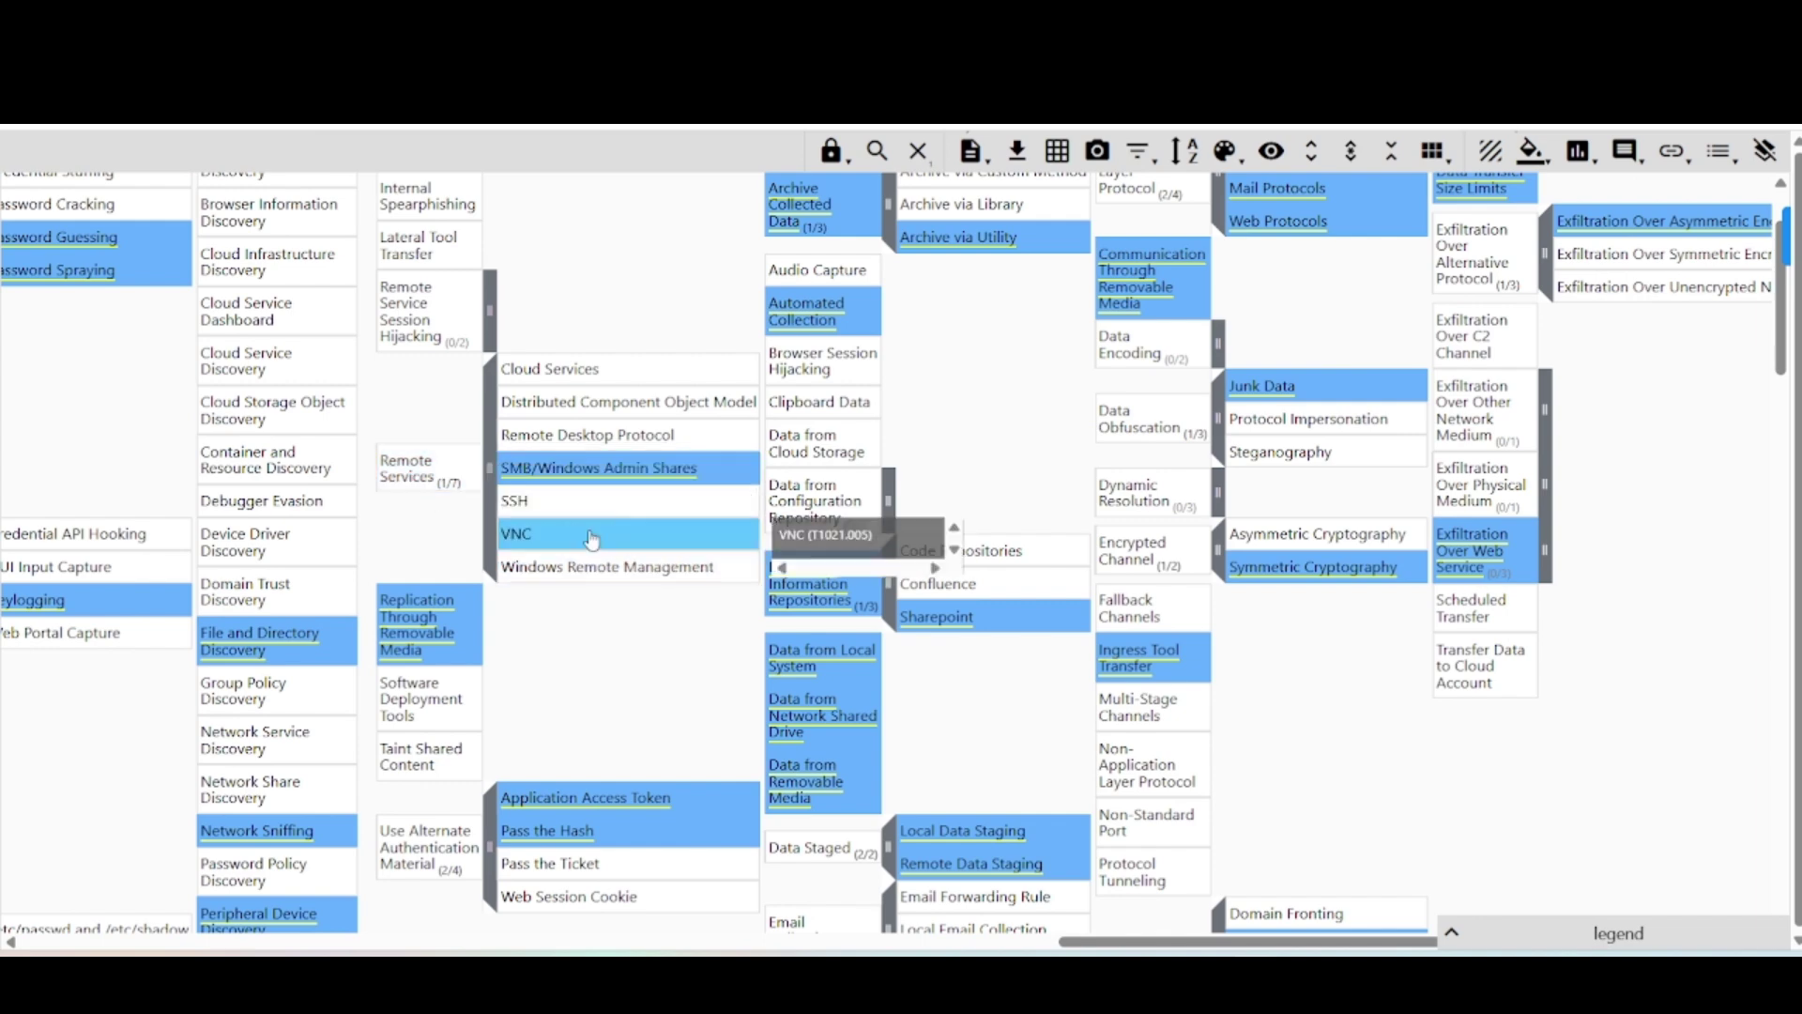
Back in the room, submit 'smb/windows admin shares' as the lateral-movement answer
mouse_move(580, 485)
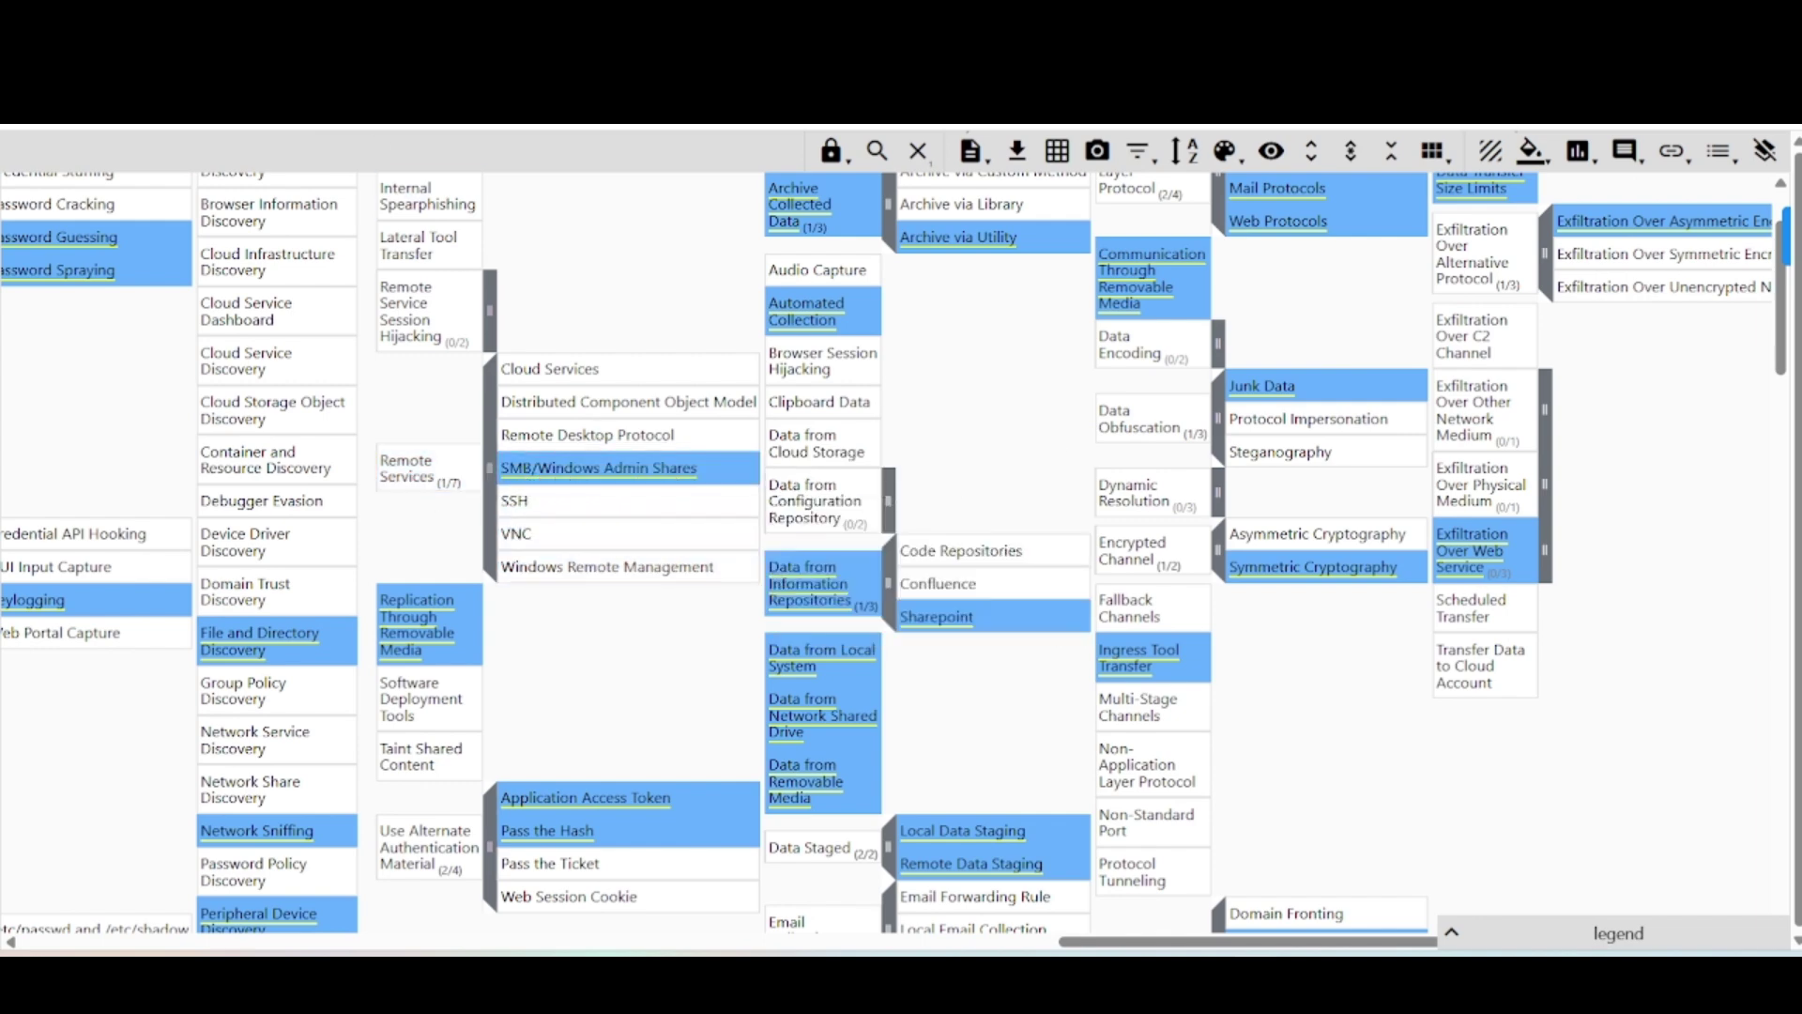
key("ctrl+Tab")
left_click(206, 432)
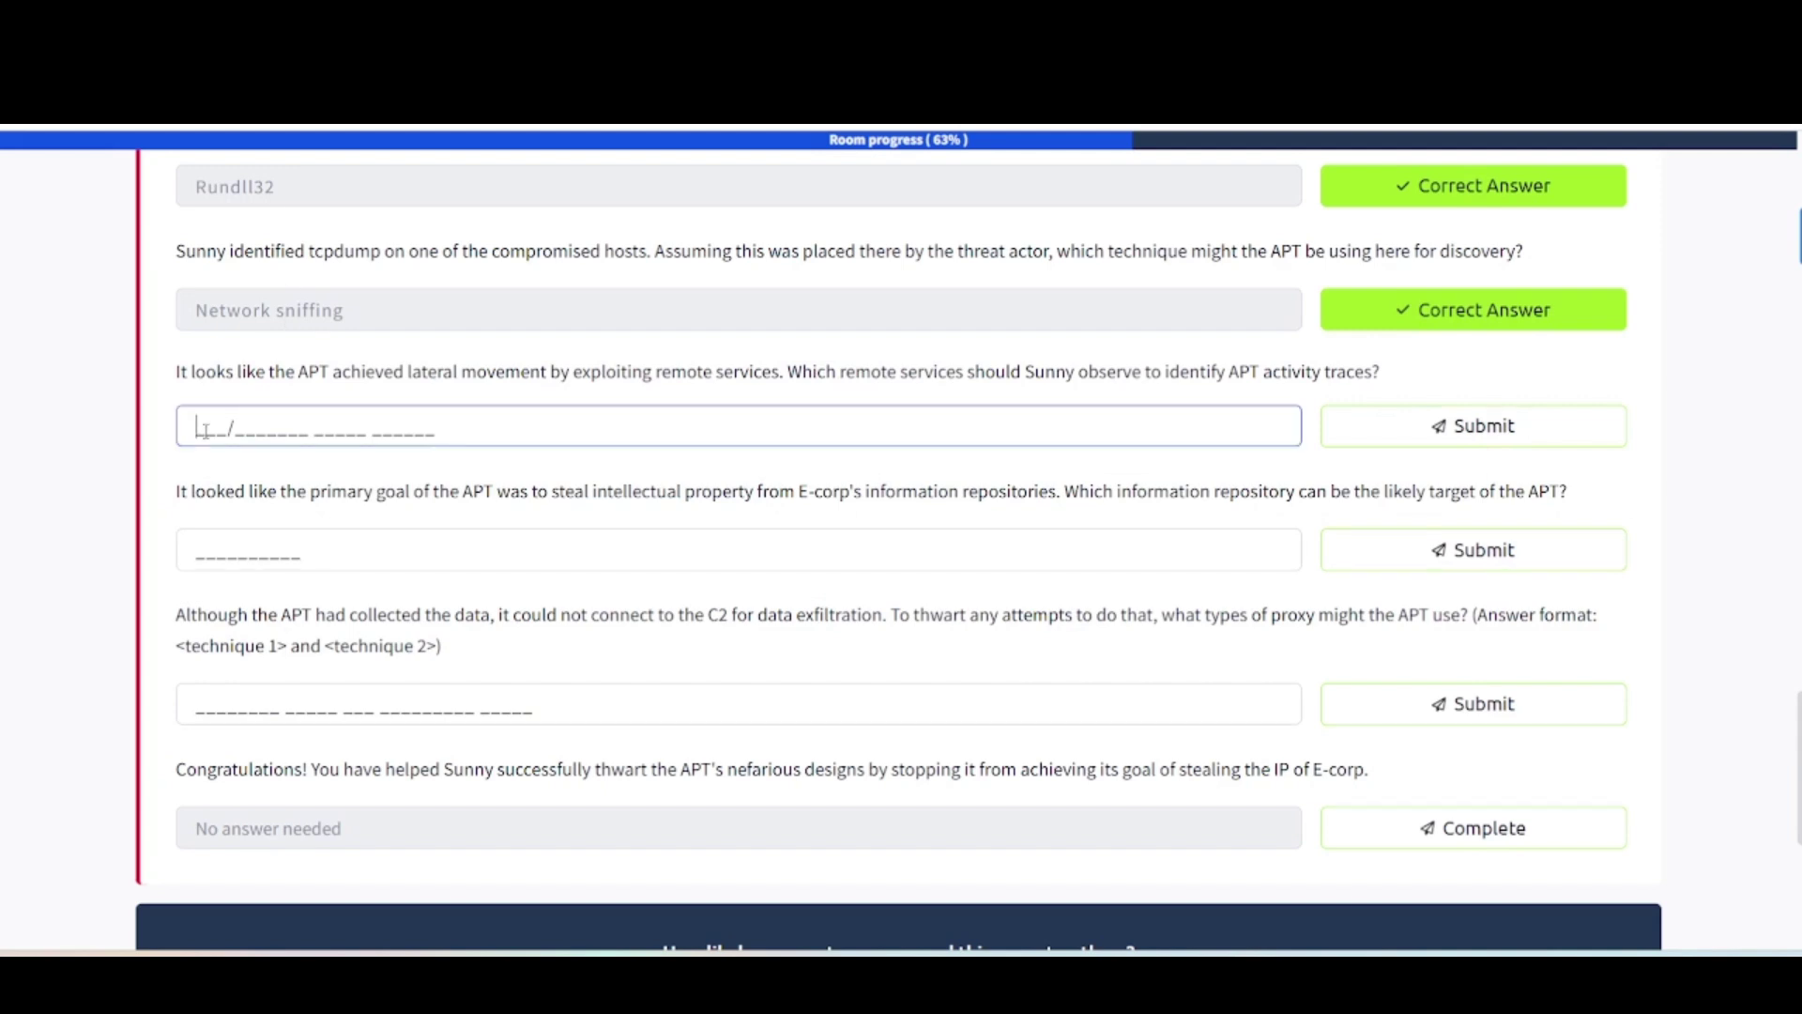
type("smb/windows")
type("admin shares")
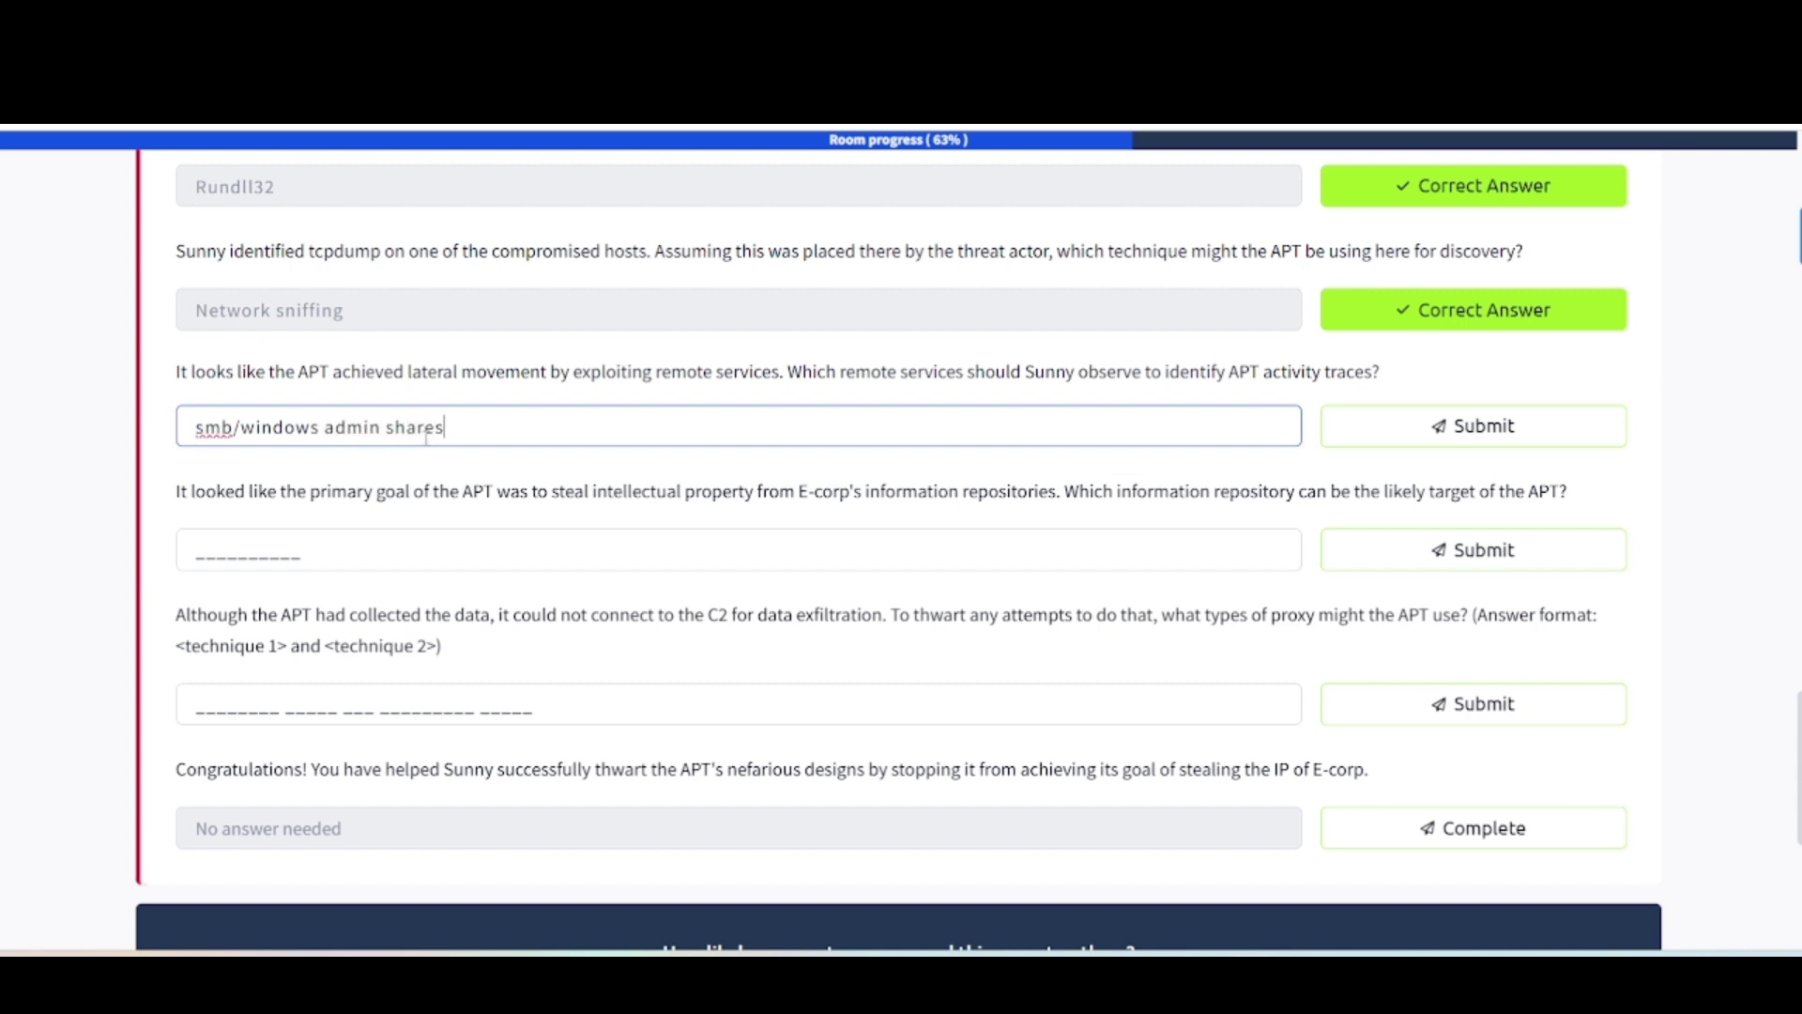
key("Return")
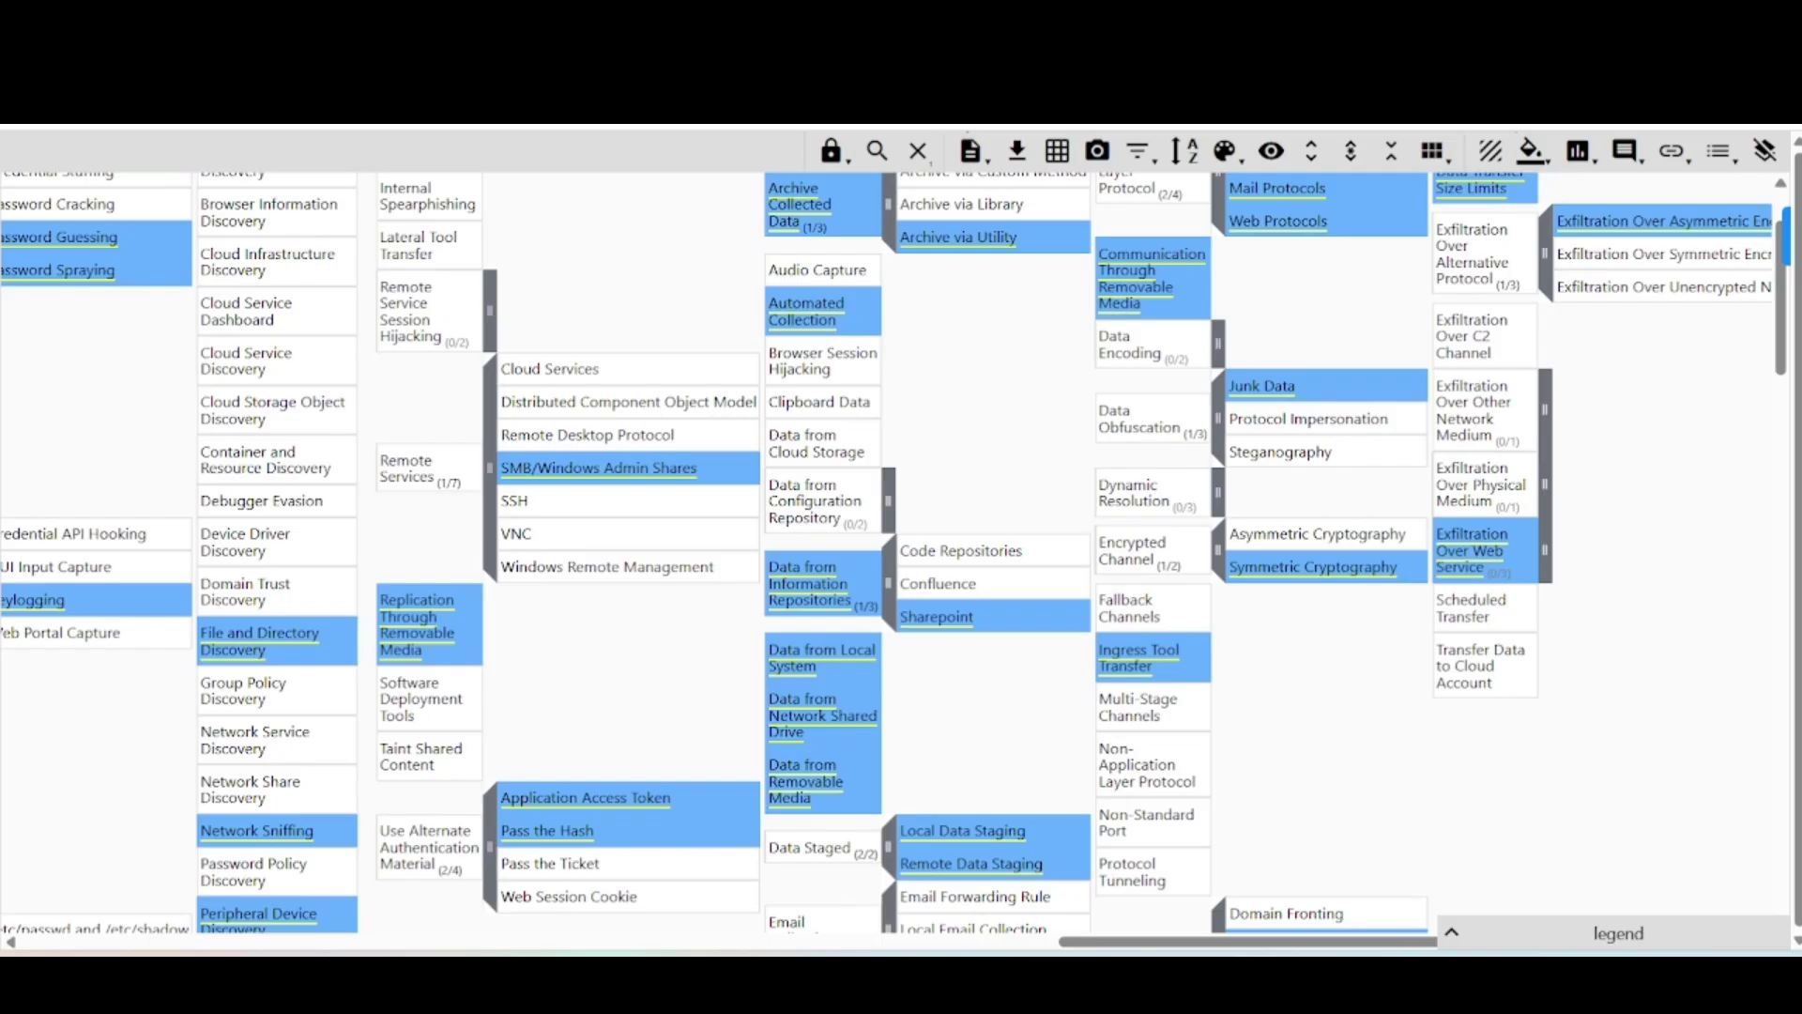
scroll(972, 516, "right", 3)
scroll(971, 516, "up", 2)
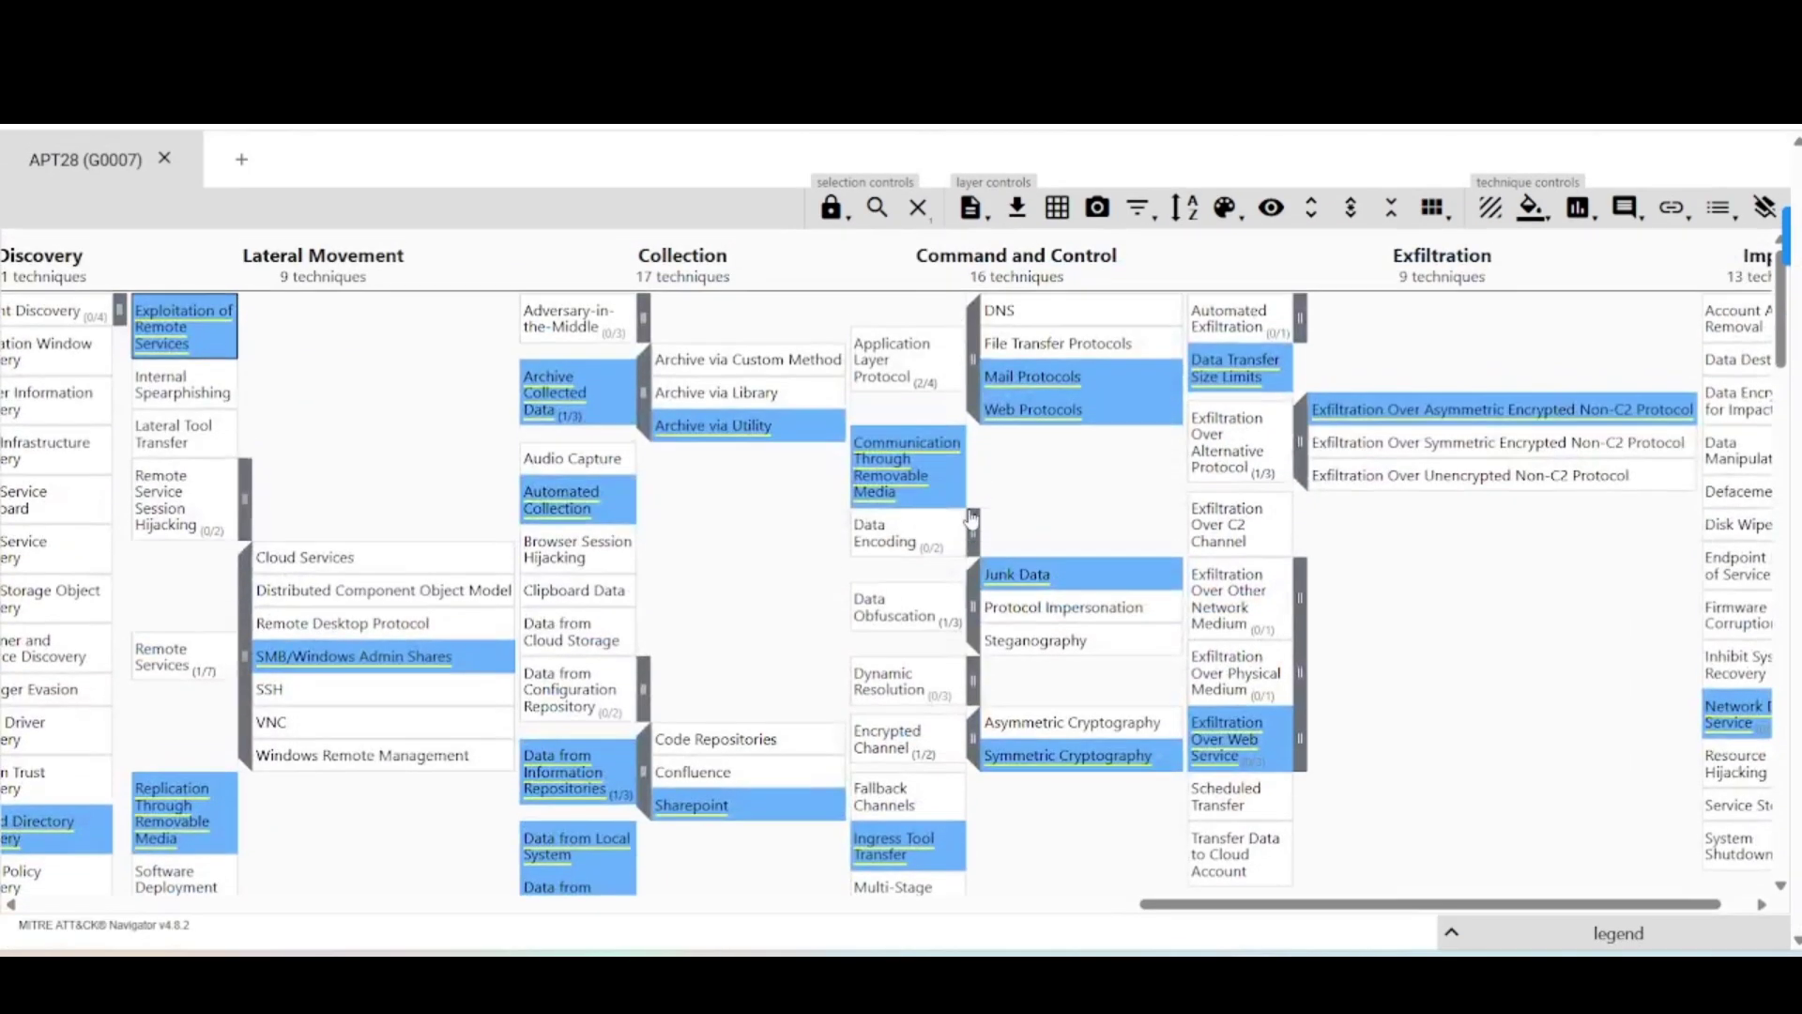
scroll(972, 517, "right", 2)
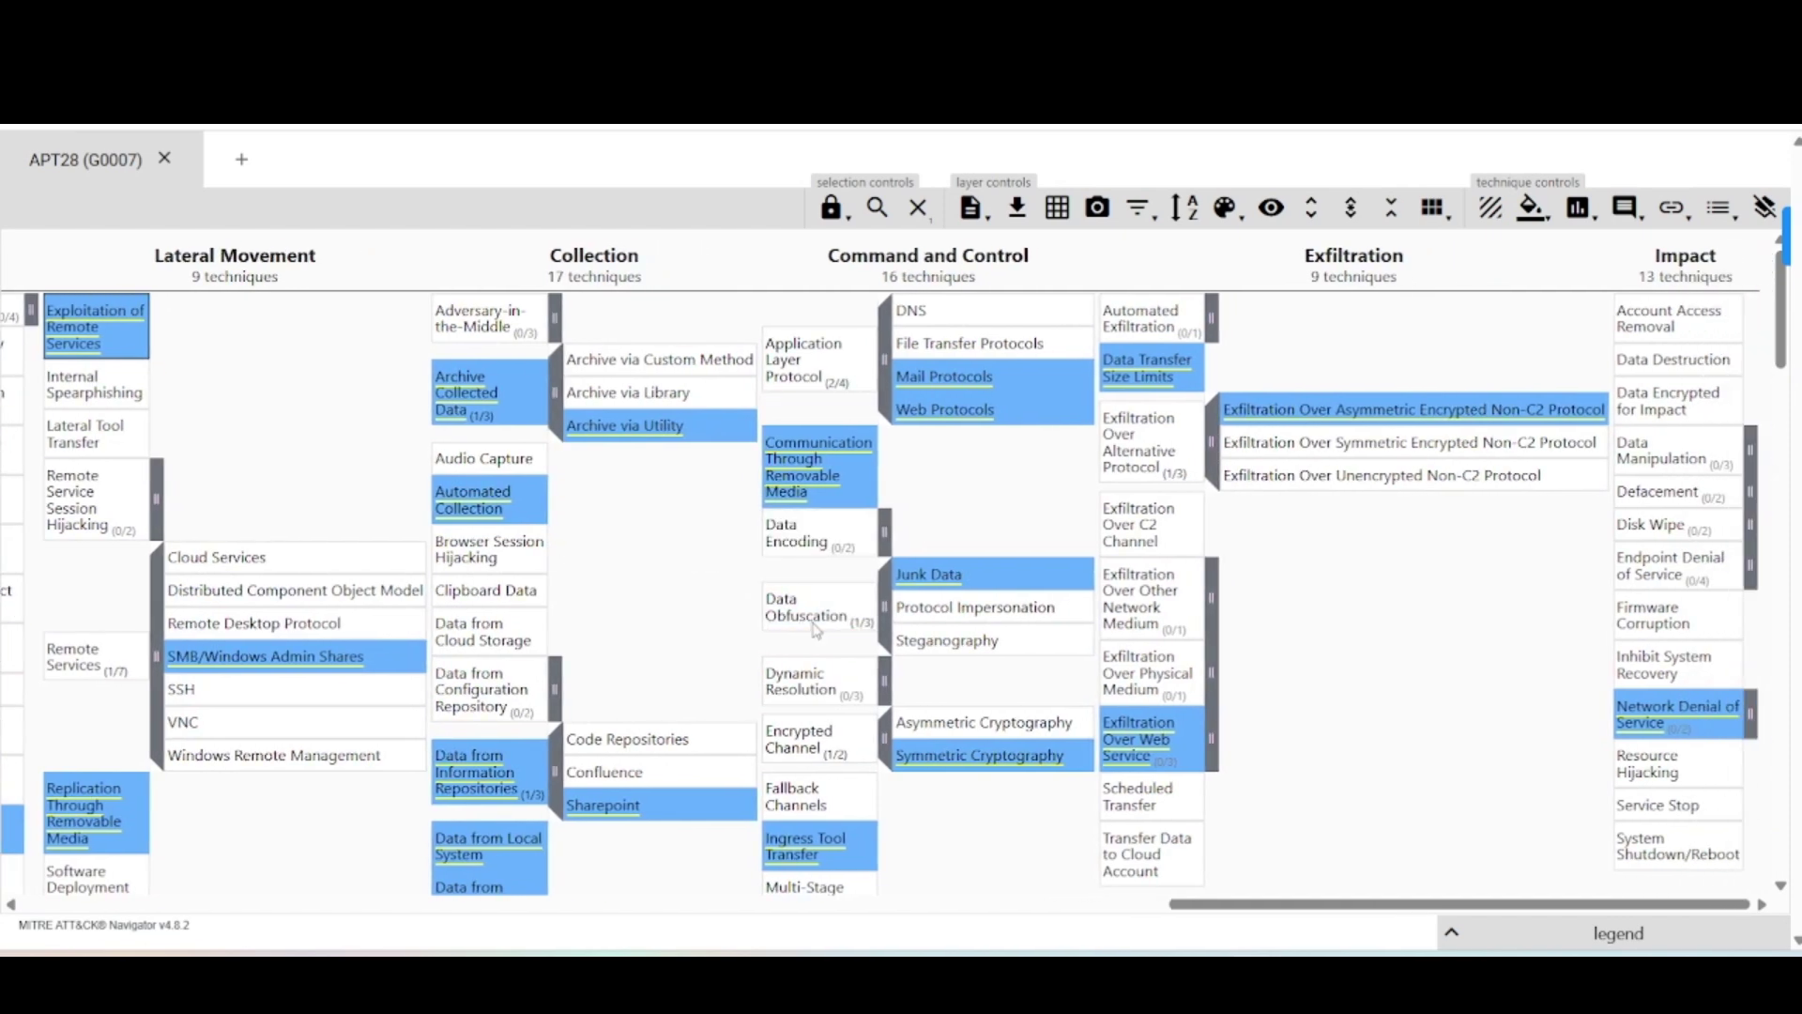
scroll(808, 488, "down", 2)
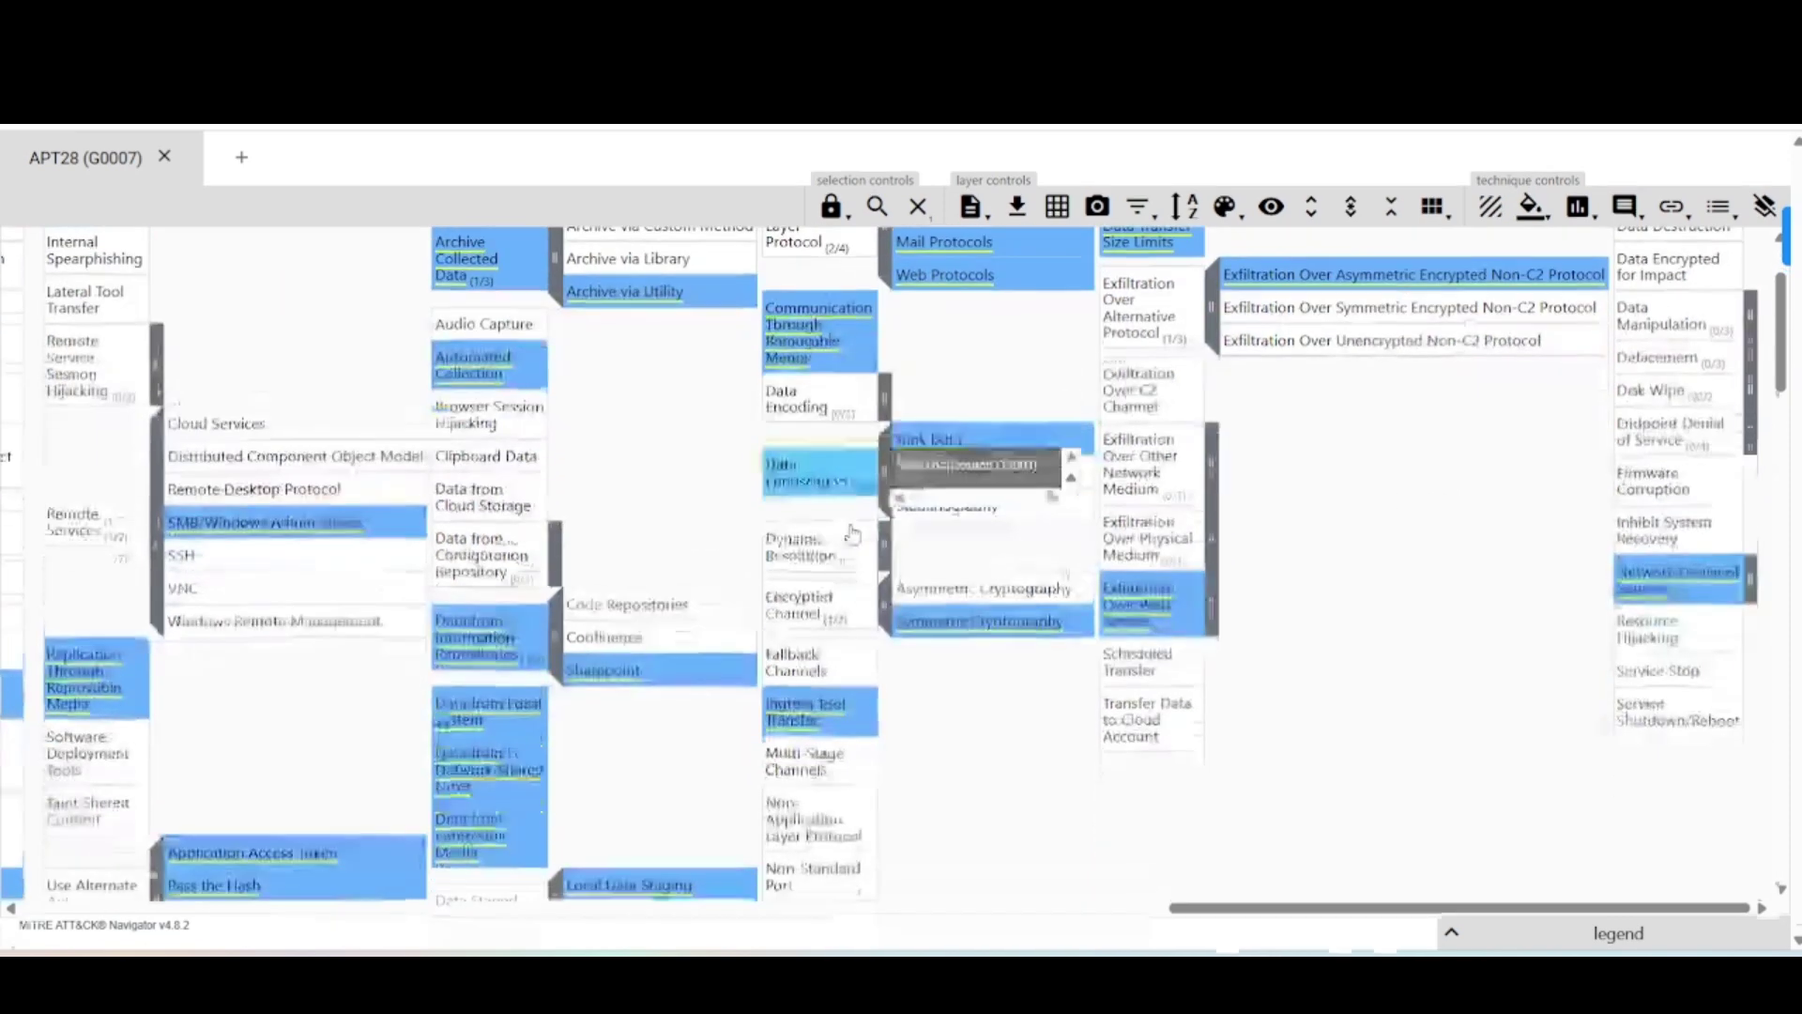
scroll(671, 488, "down", 2)
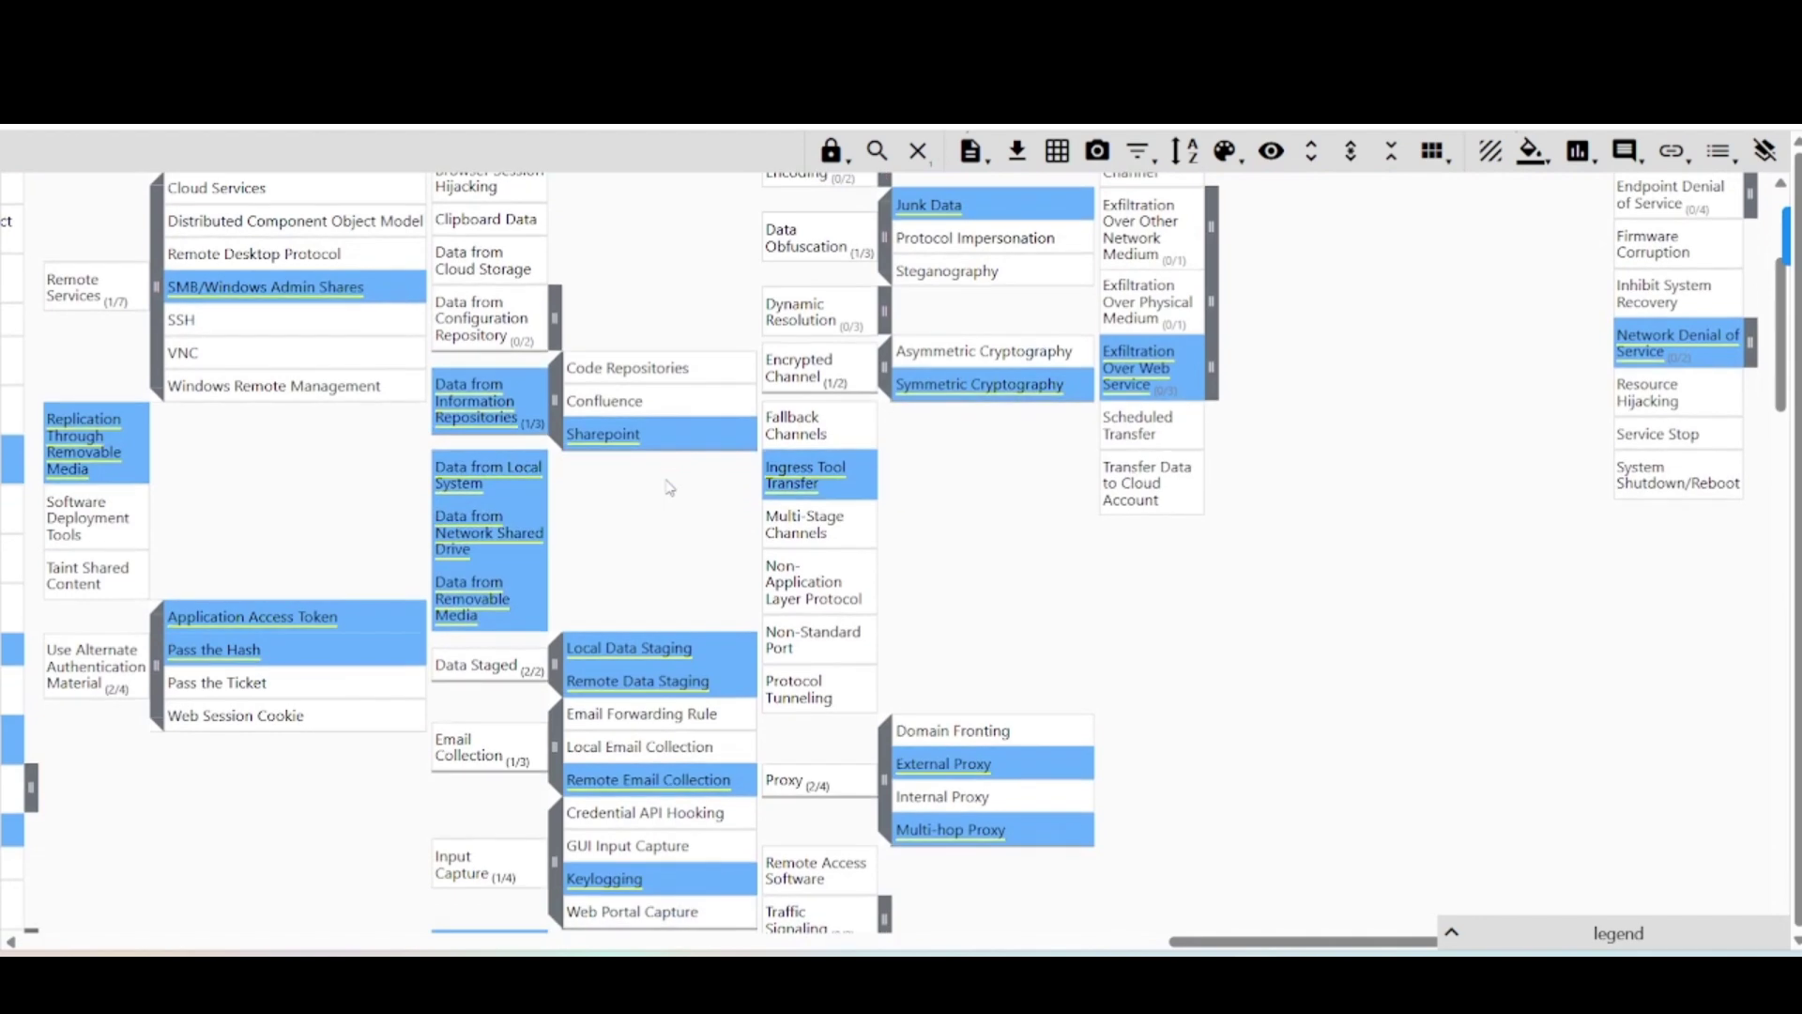
mouse_move(614, 445)
scroll(614, 445, "down", 3)
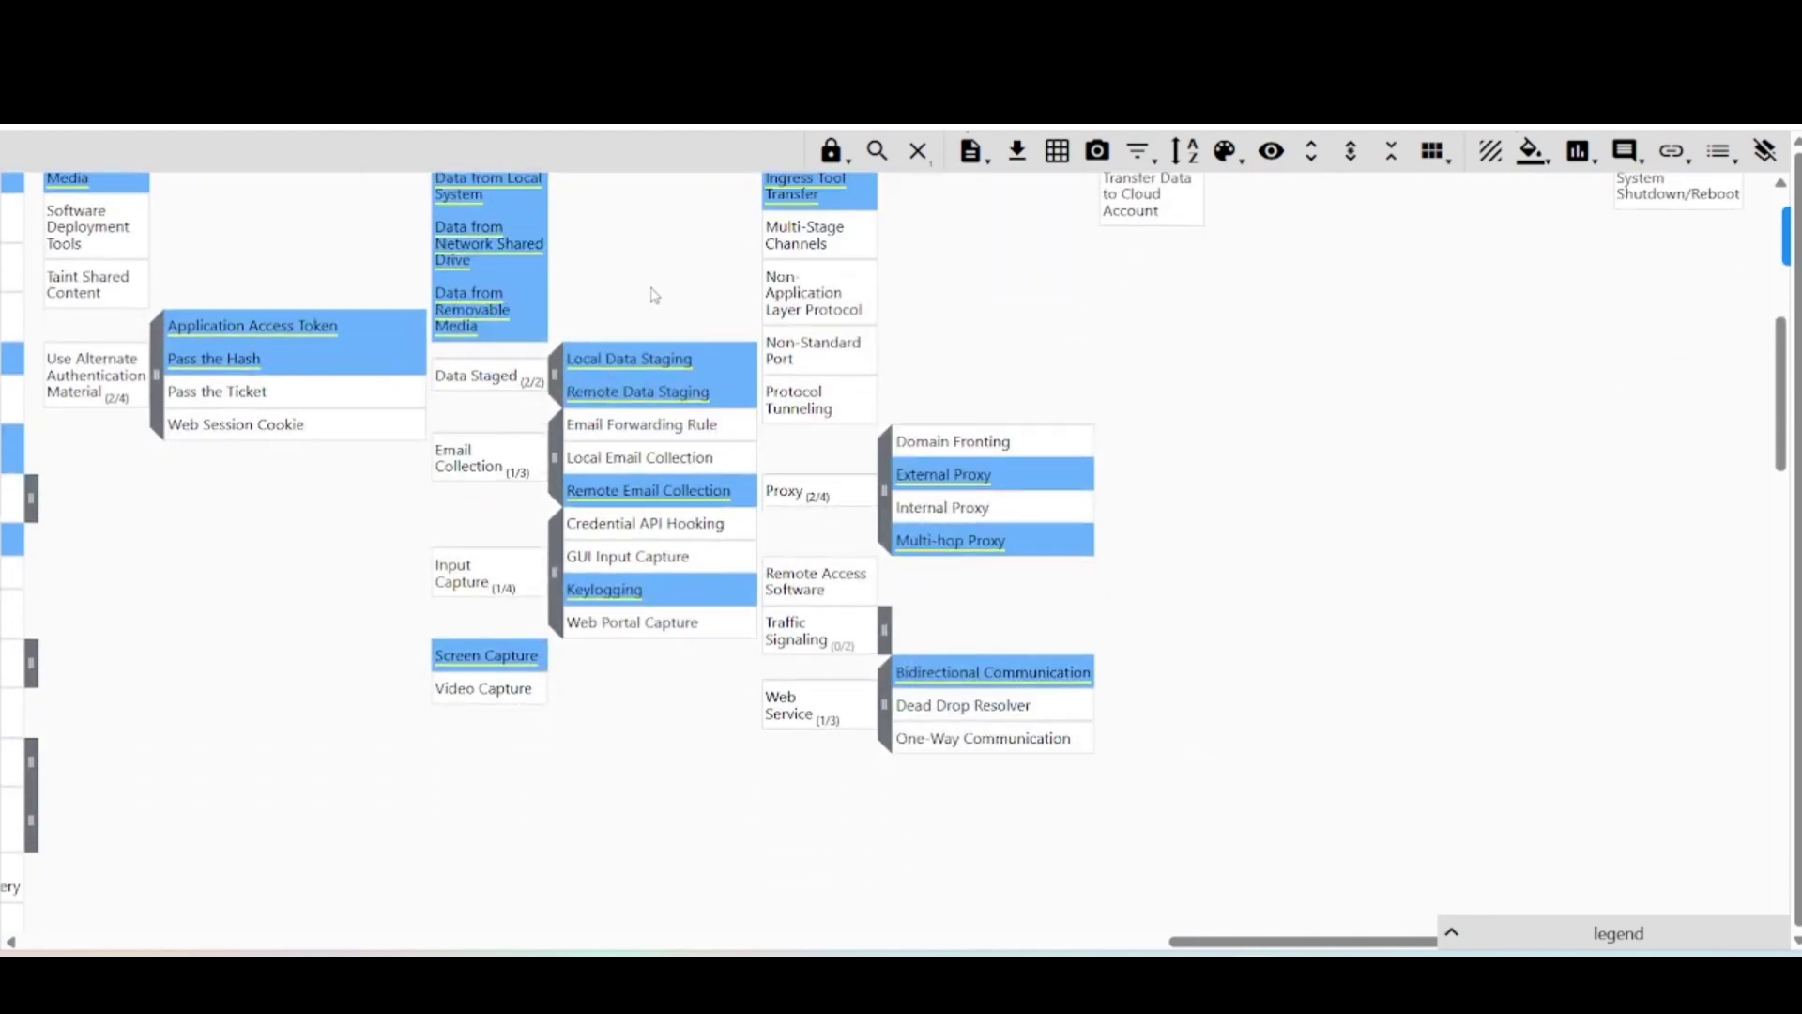
scroll(654, 295, "up", 3)
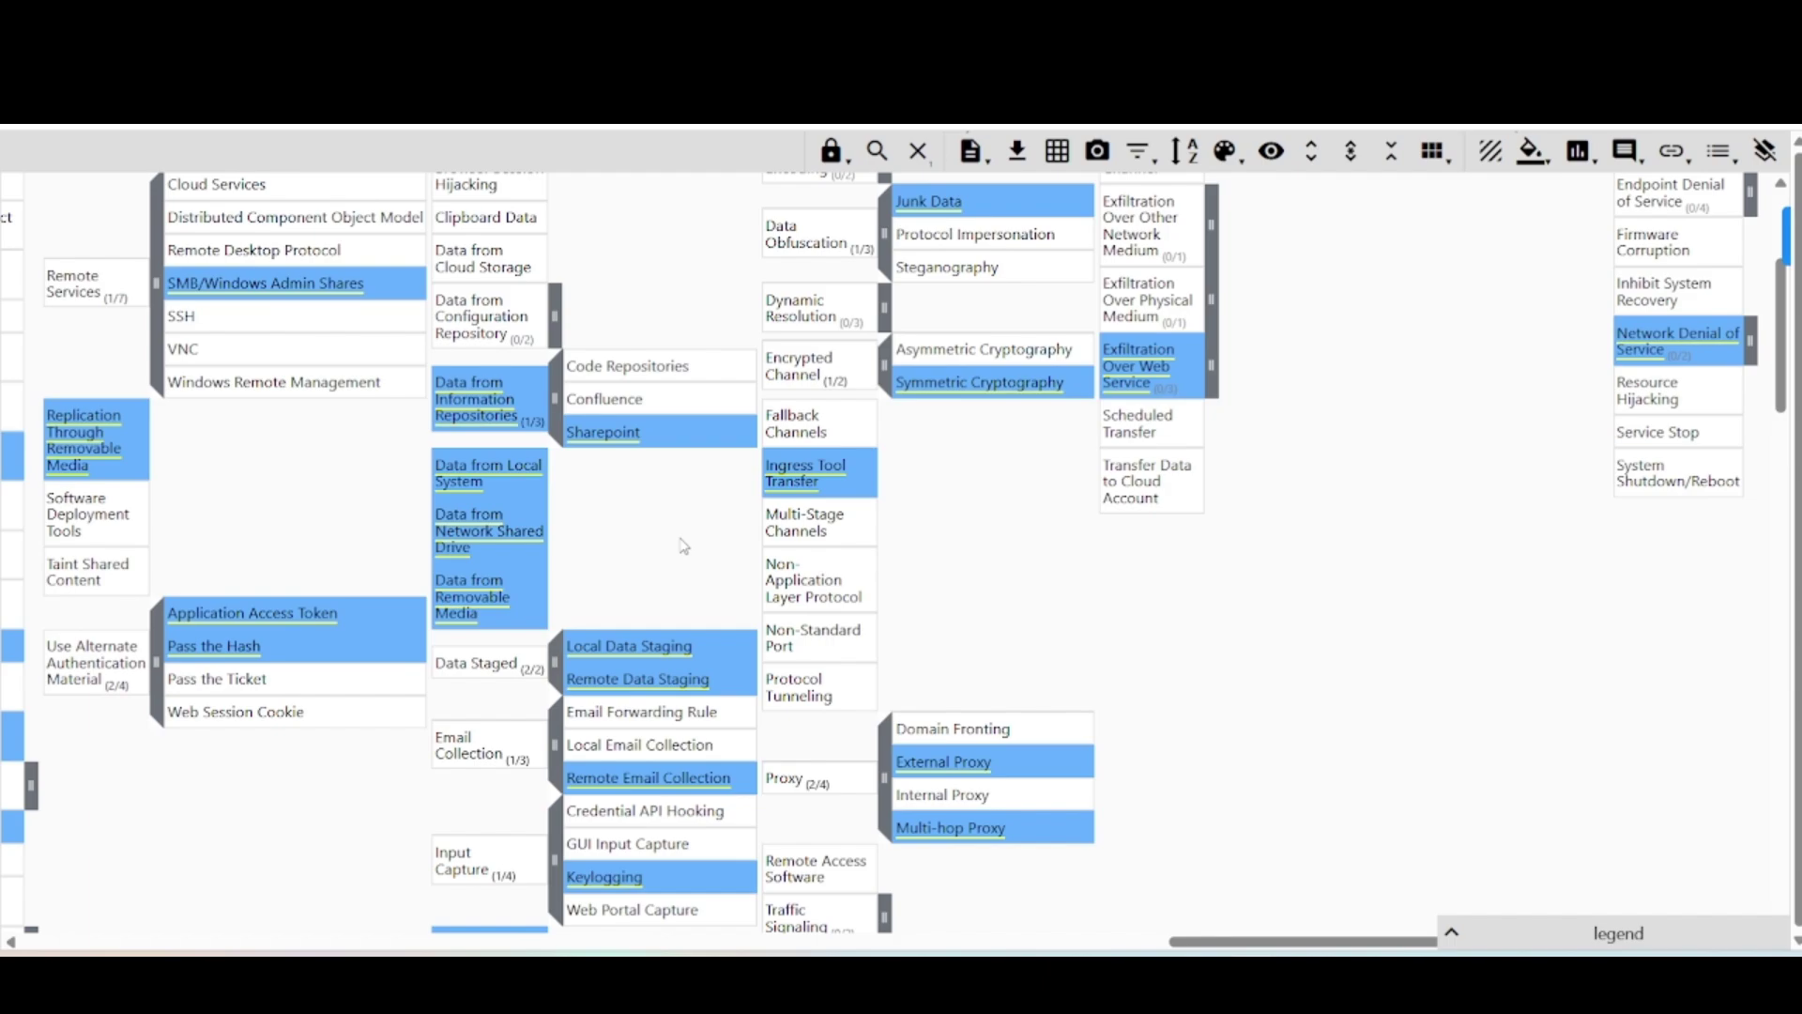
scroll(683, 547, "up", 2)
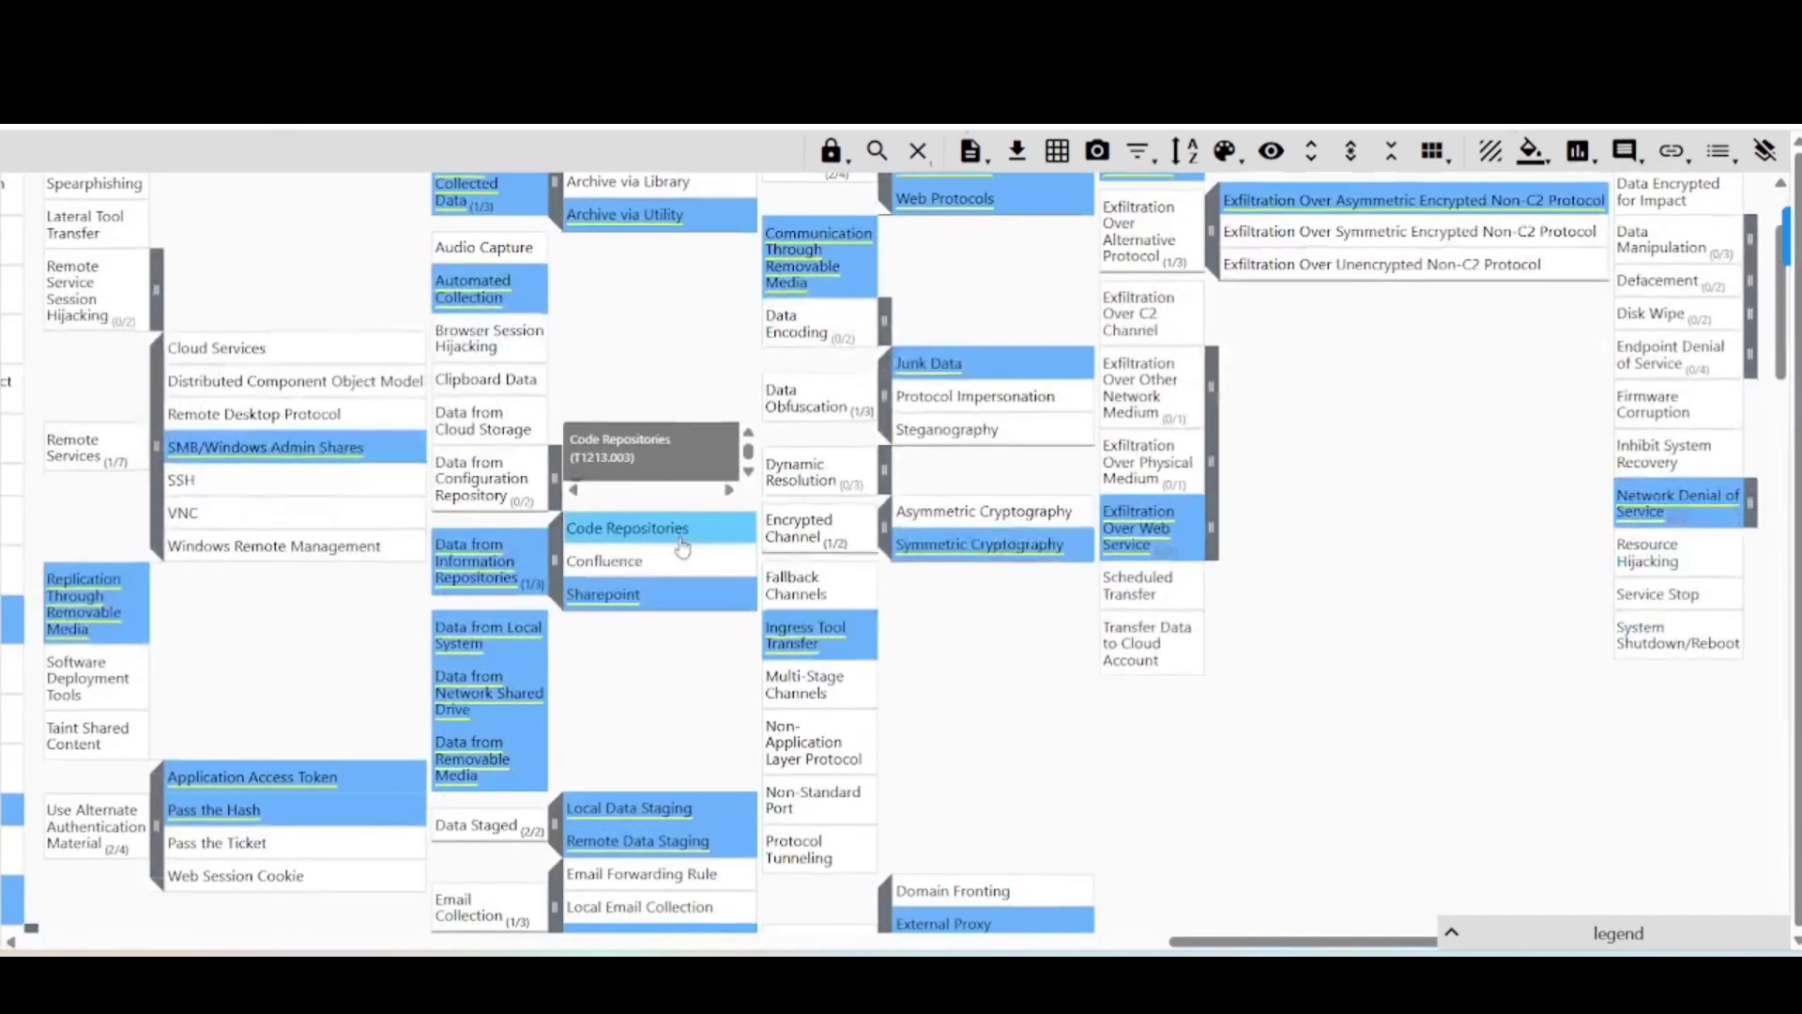
scroll(684, 546, "down", 3)
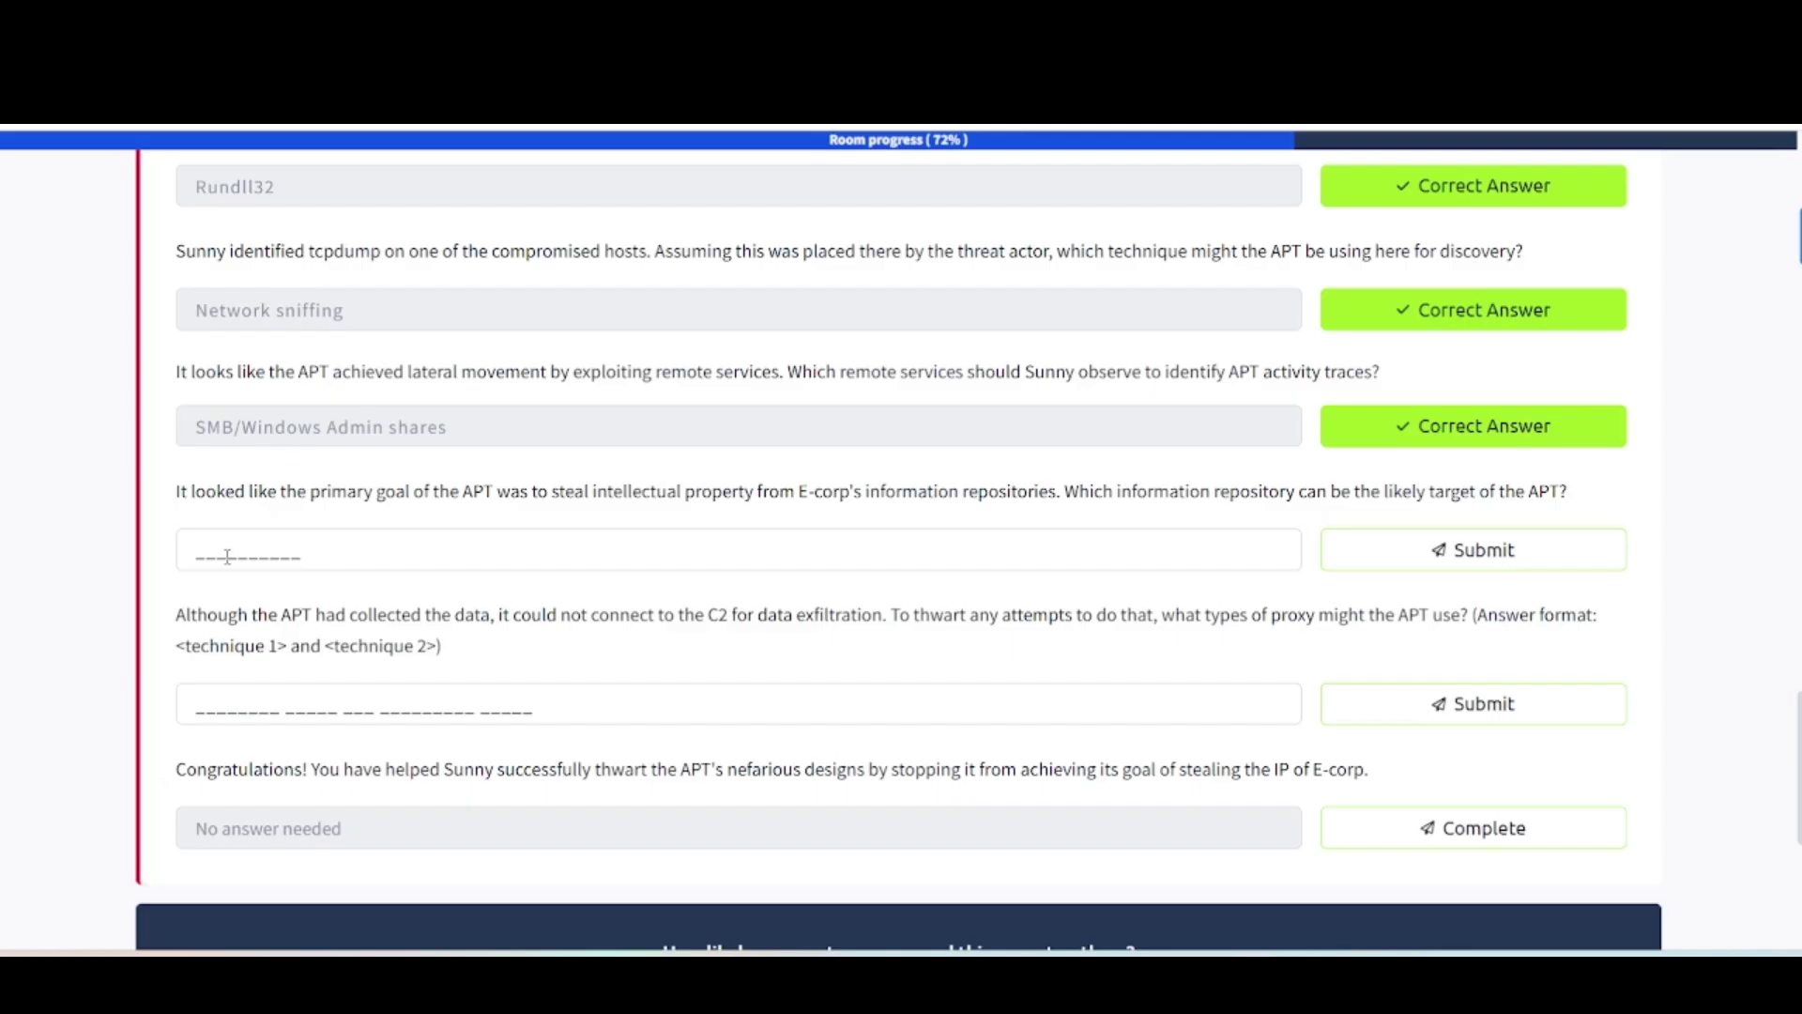
Submit 'sharepoint' as the information-repository answer
left_click(227, 557)
type("sharepoint")
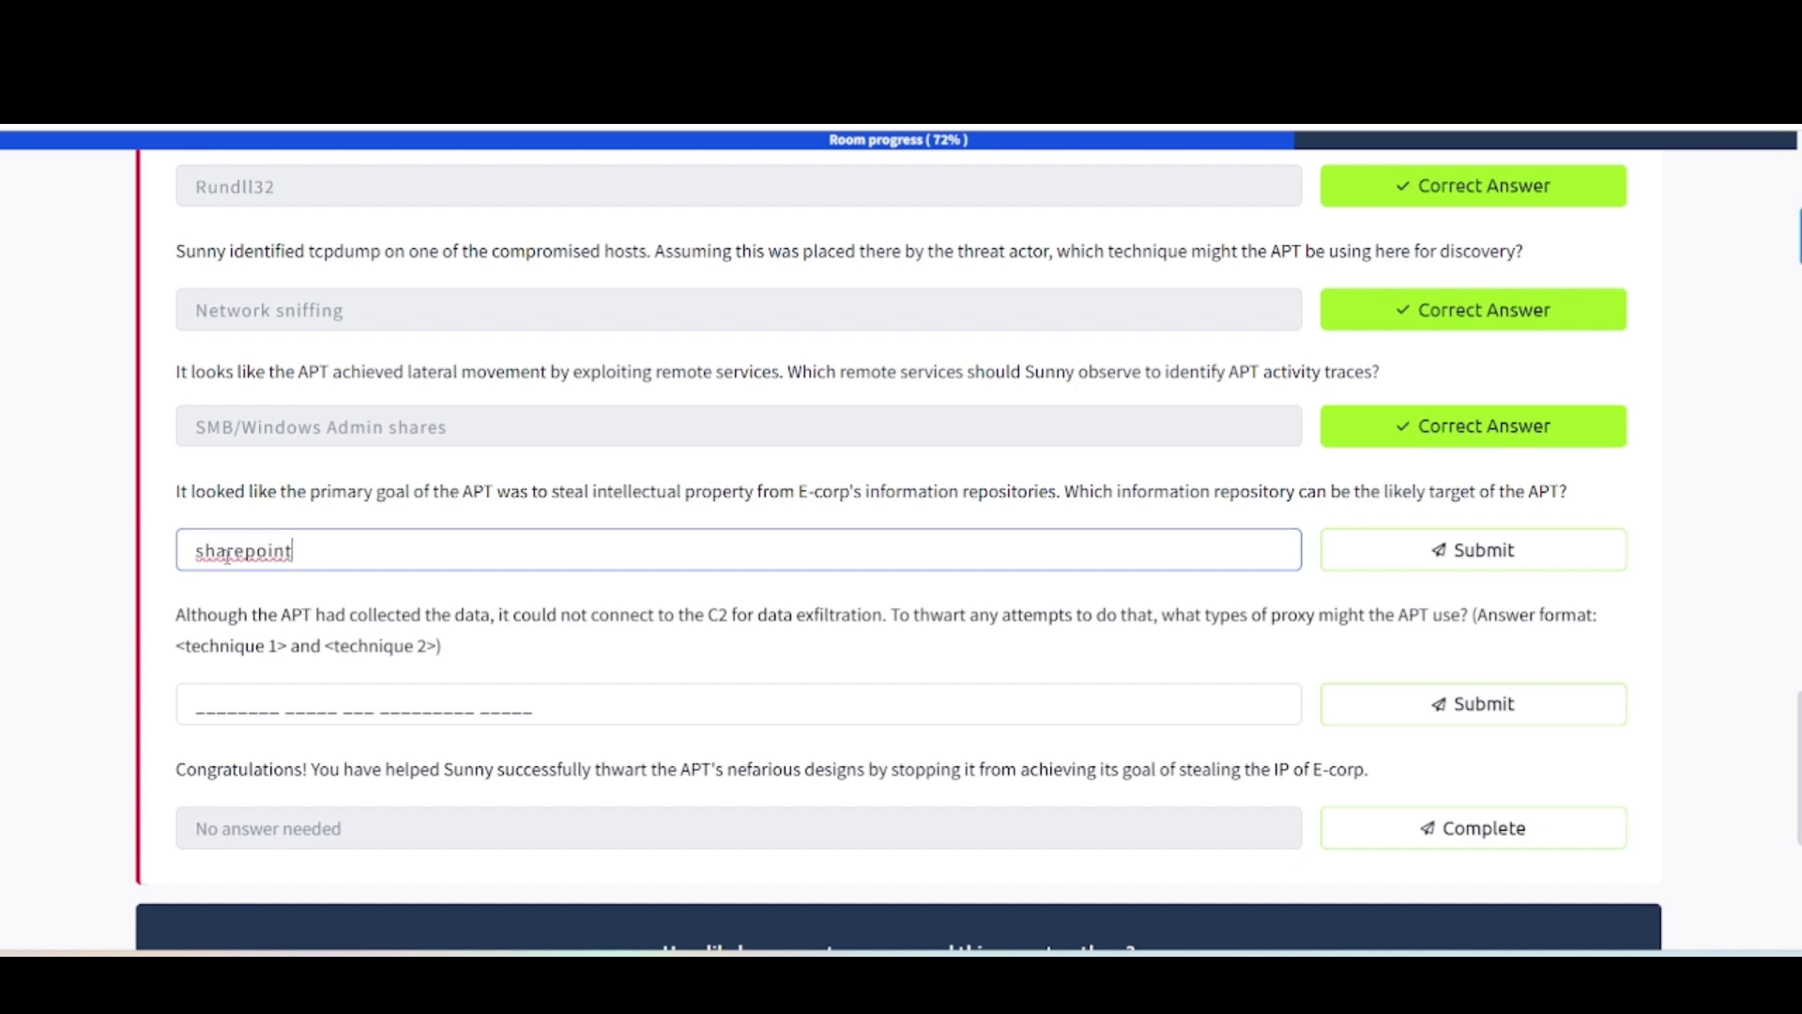
key("Return")
Scroll down the Eviction task to the C2 proxy question
scroll(229, 564, "down", 1)
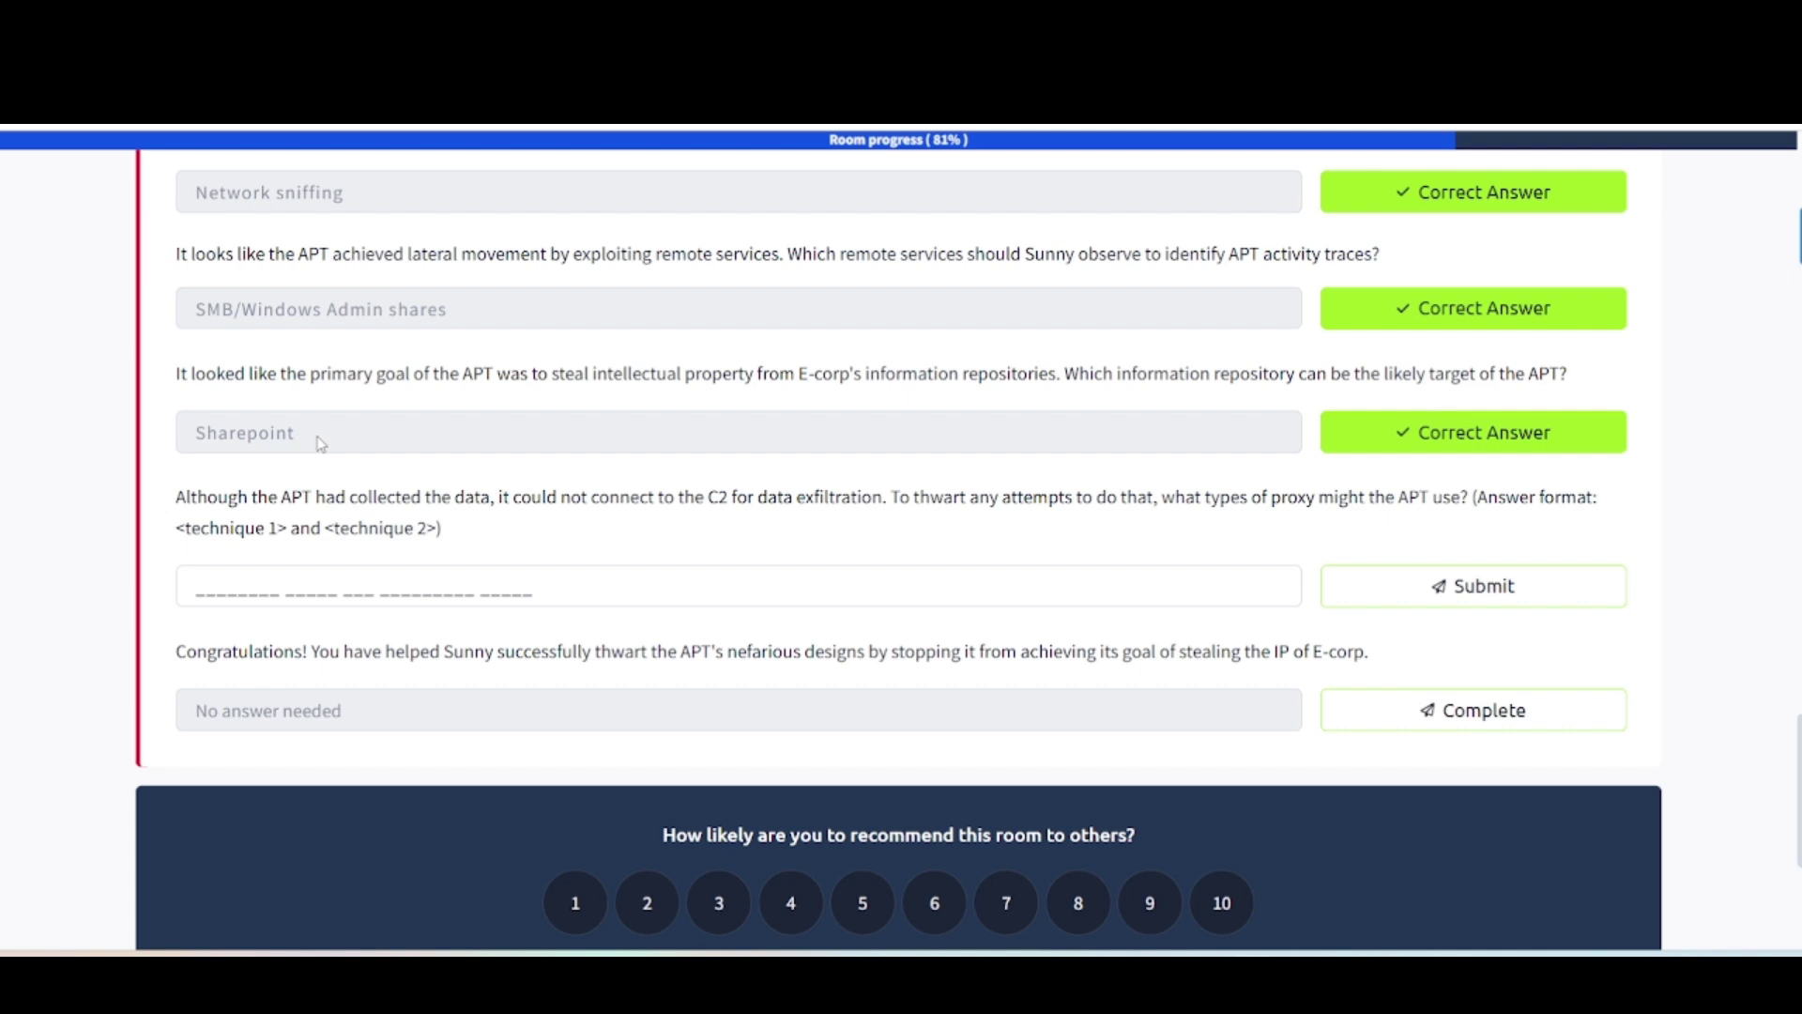
scroll(320, 443, "down", 3)
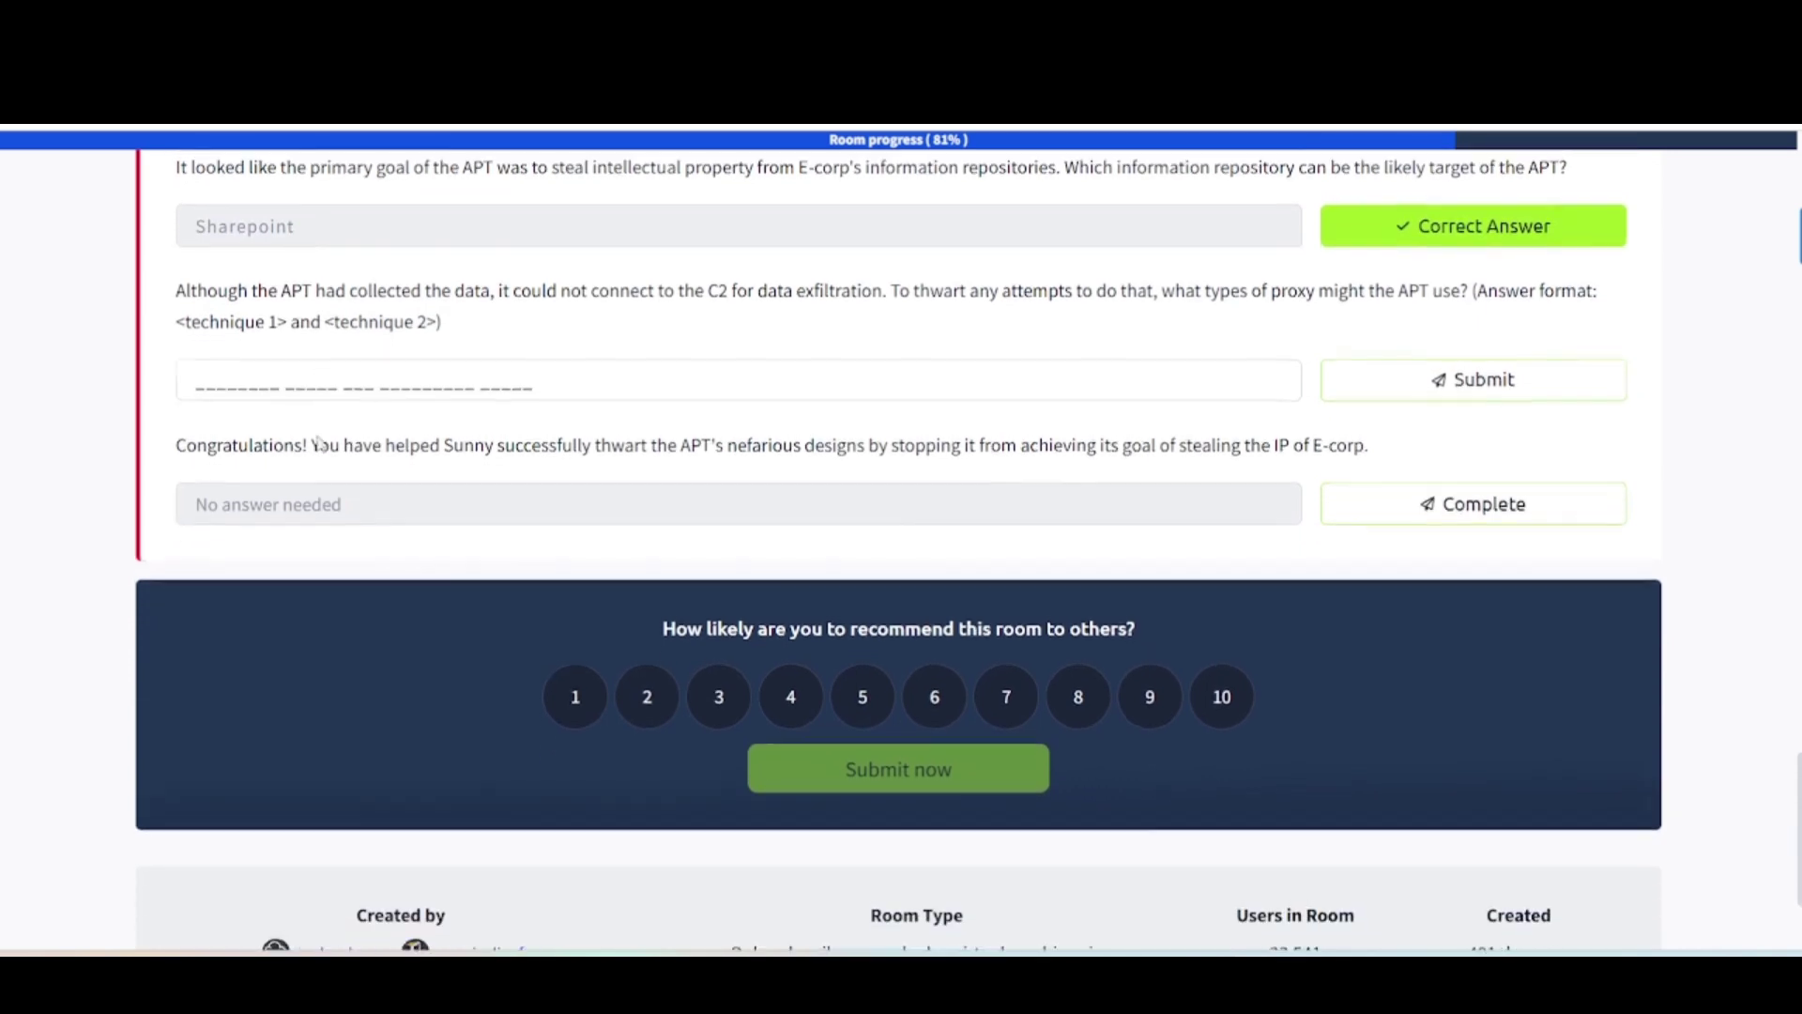
scroll(253, 518, "up", 3)
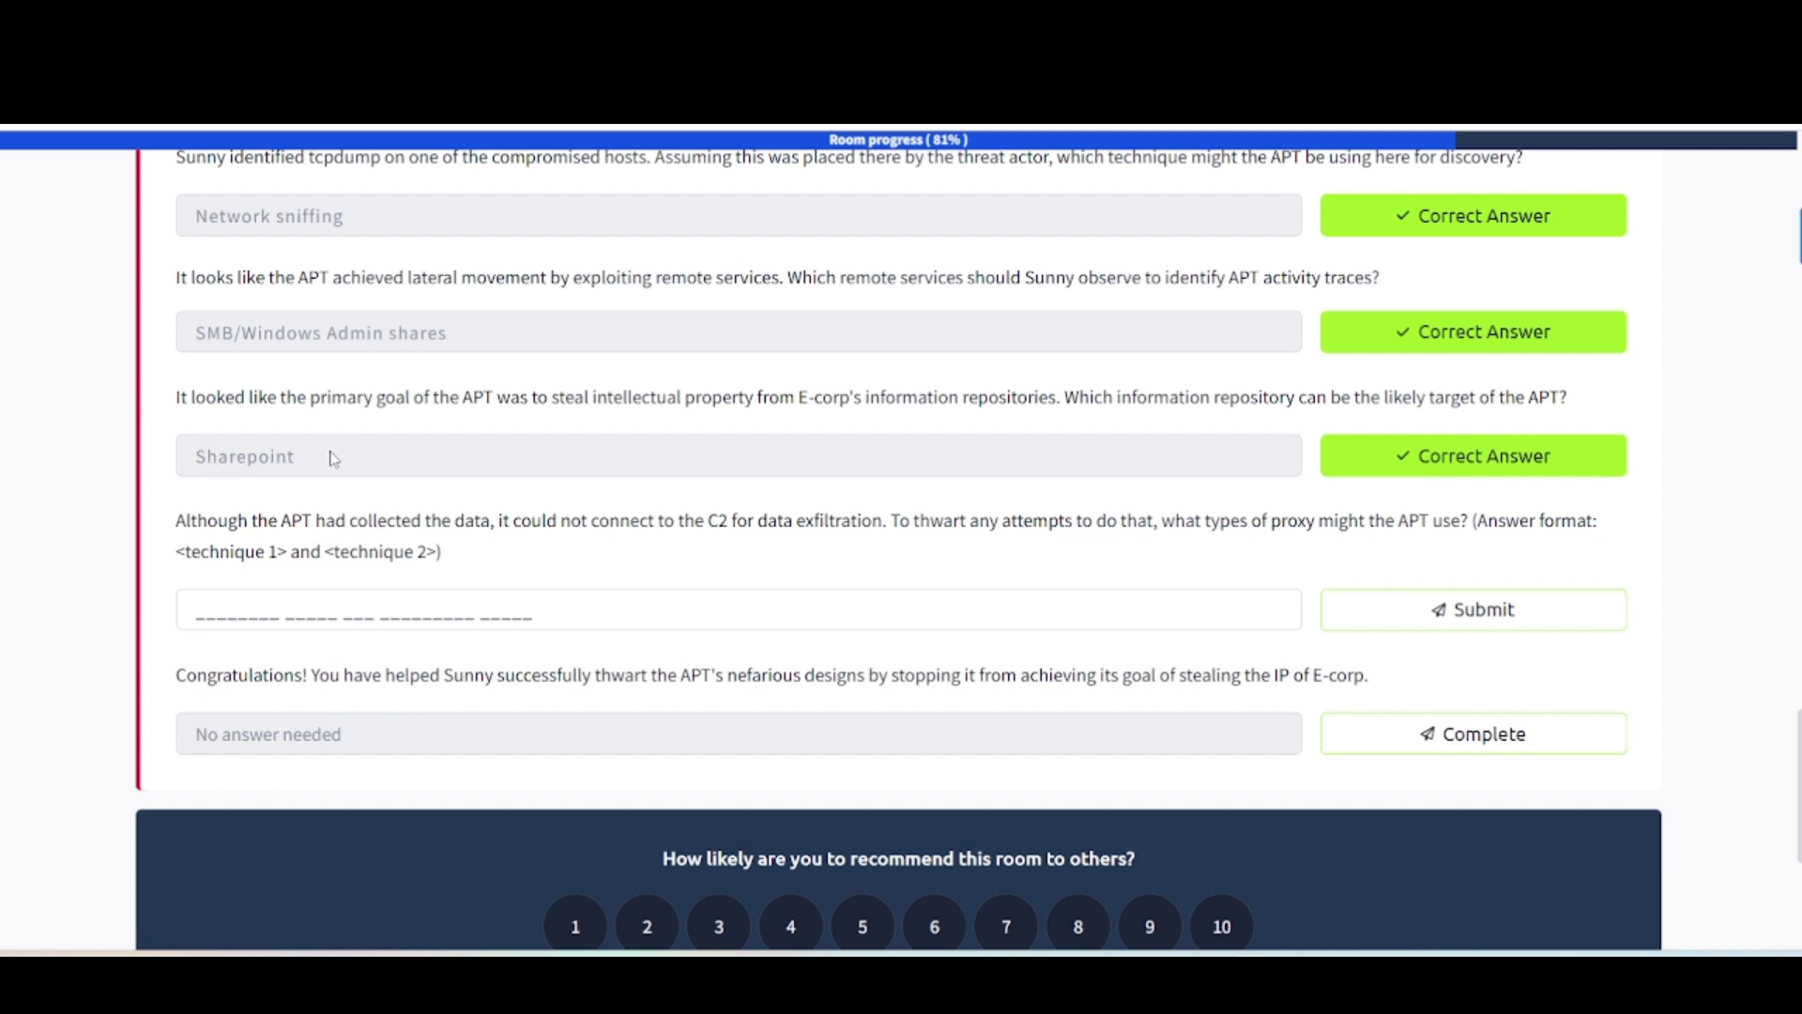
scroll(382, 439, "down", 2)
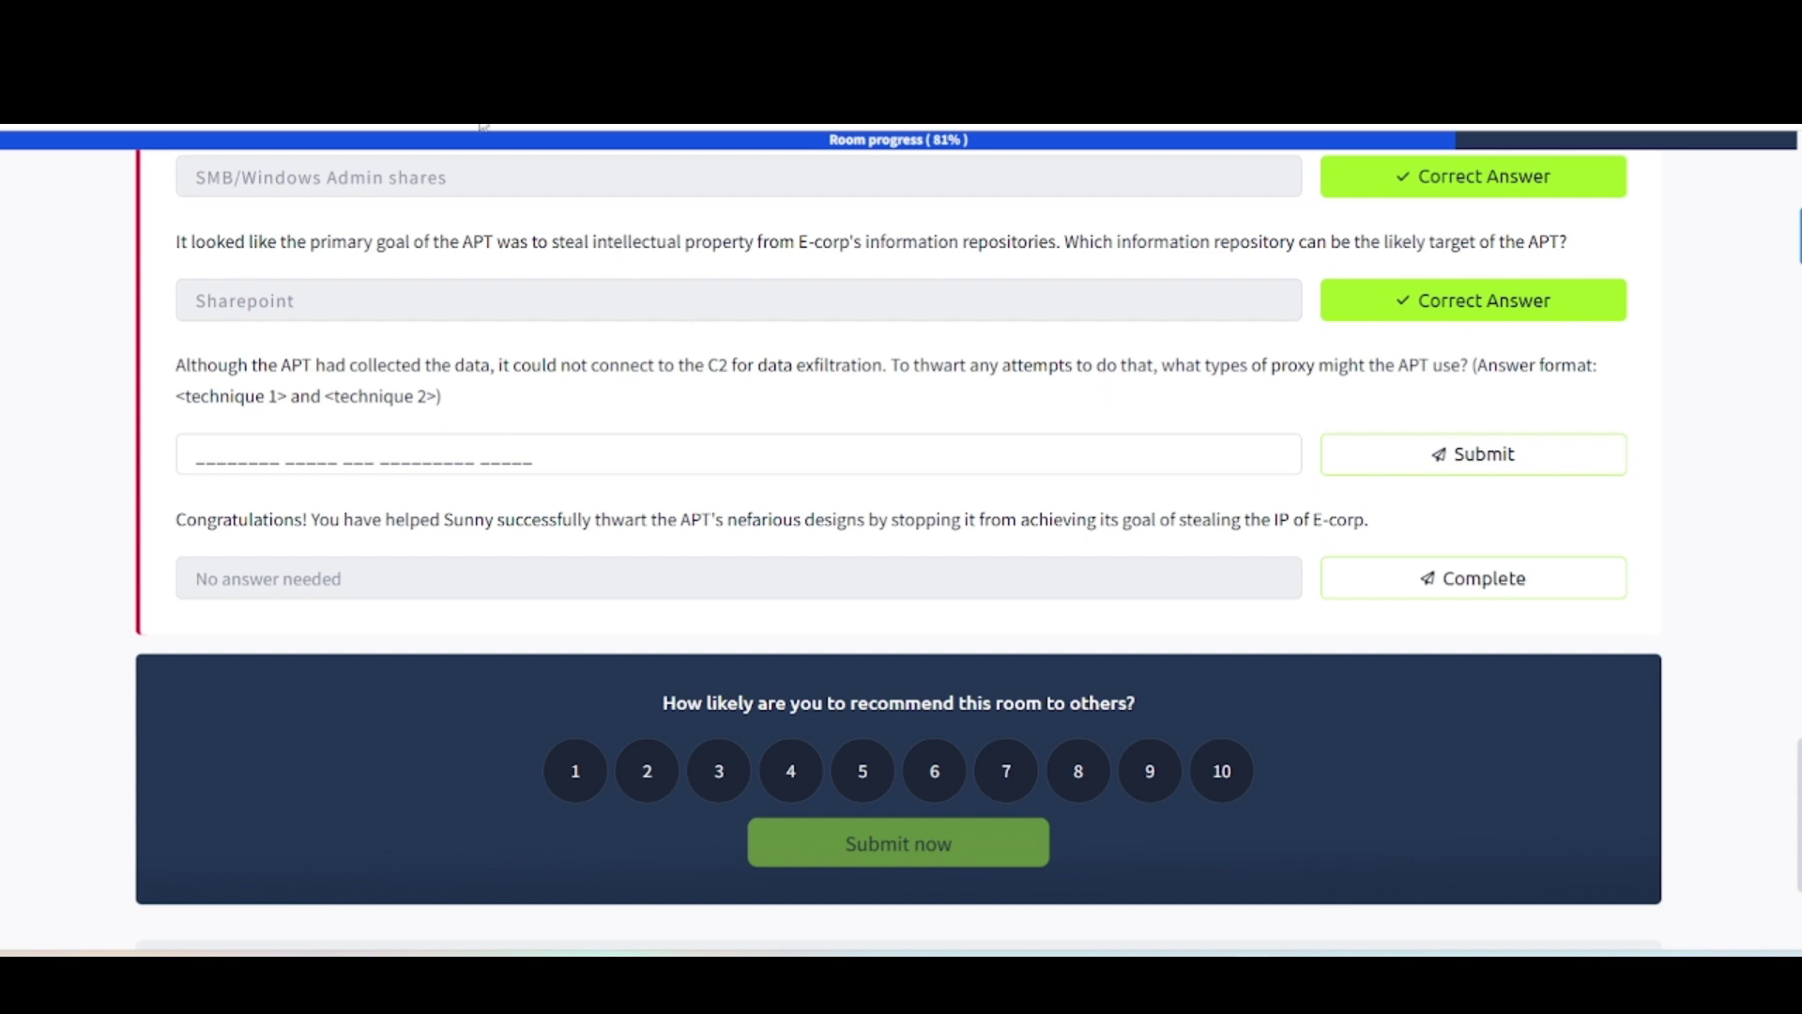
In the APT28 layer, check Command and Control > Proxy for External Proxy and Multi-hop Proxy
key("ctrl+Tab")
scroll(946, 489, "up", 5)
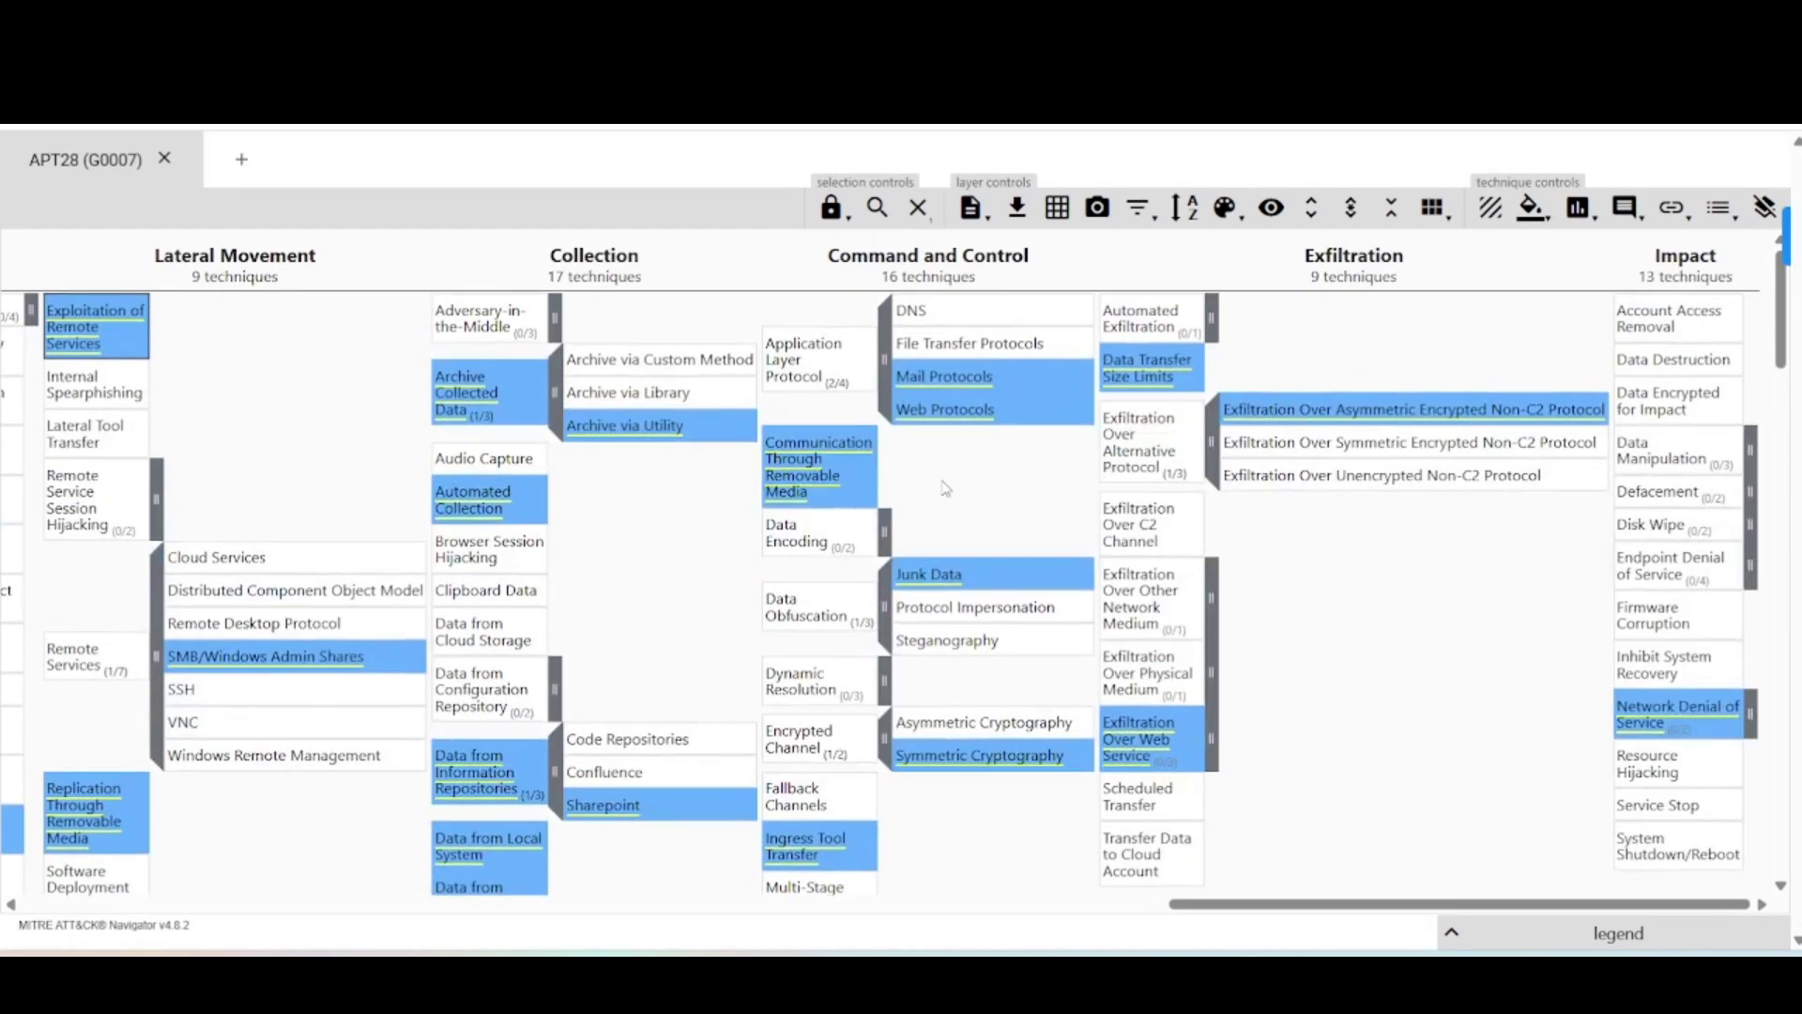
mouse_move(1414, 419)
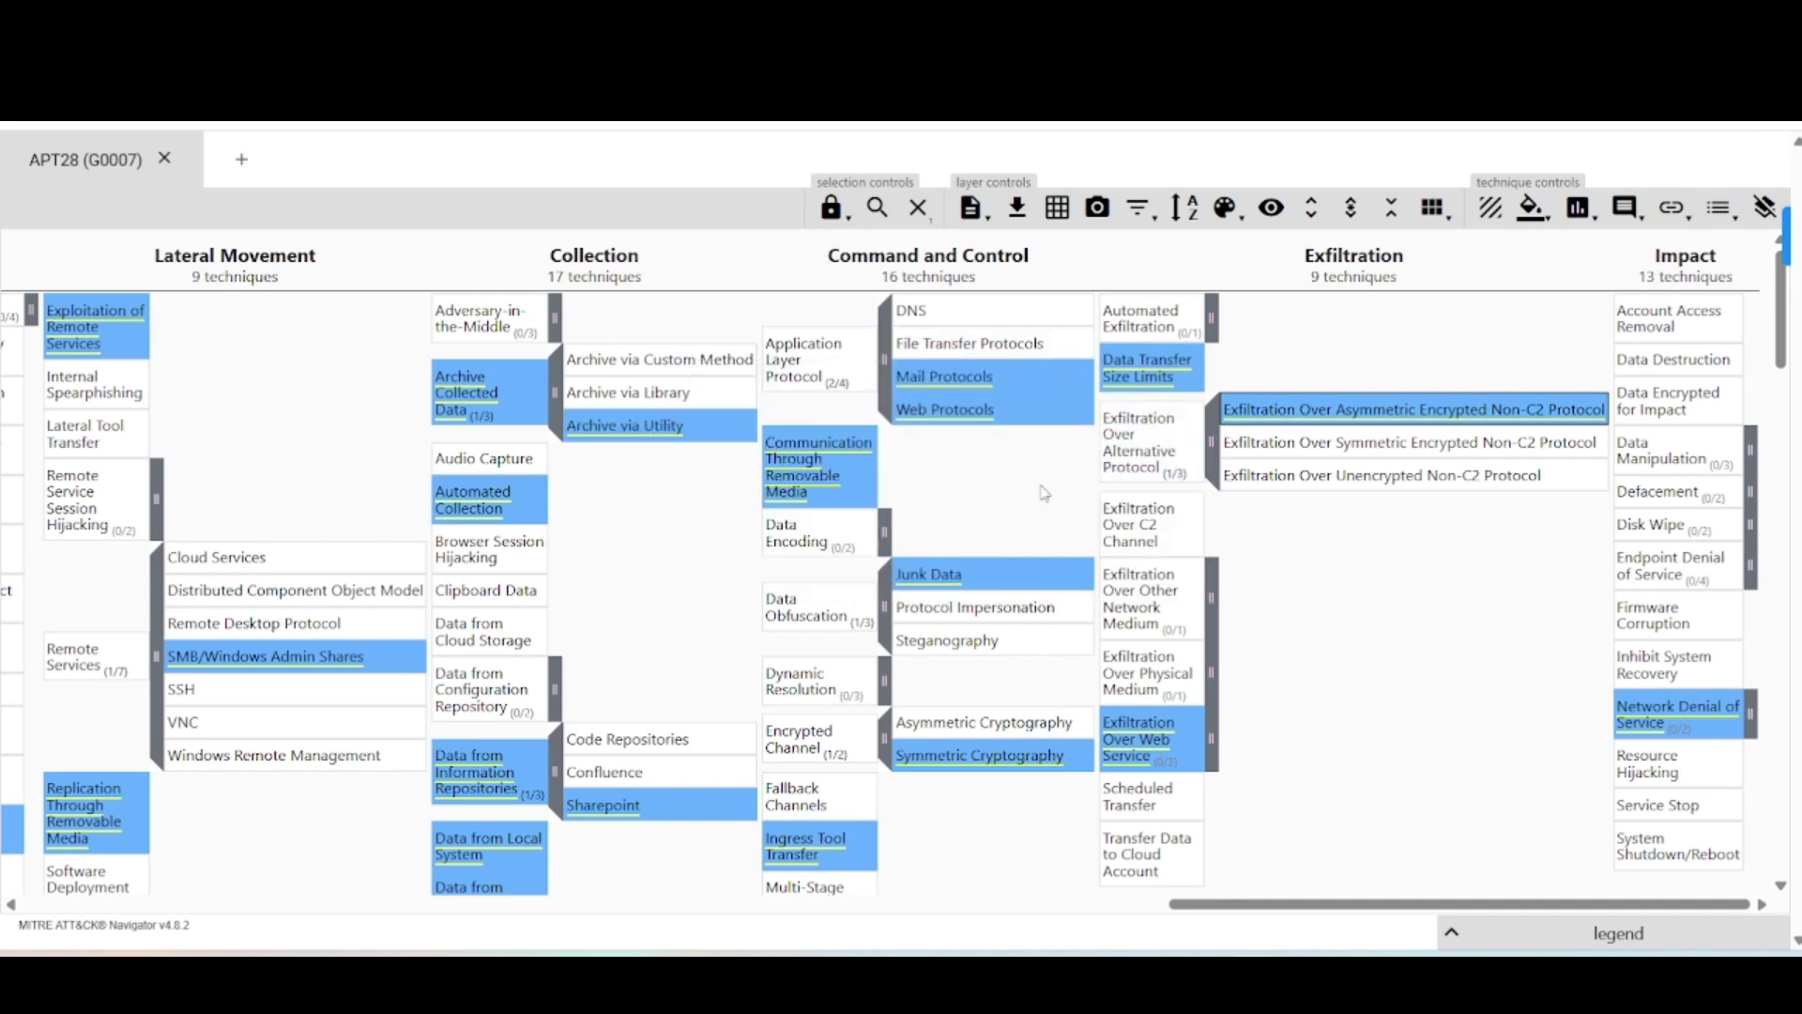
scroll(1045, 493, "down", 5)
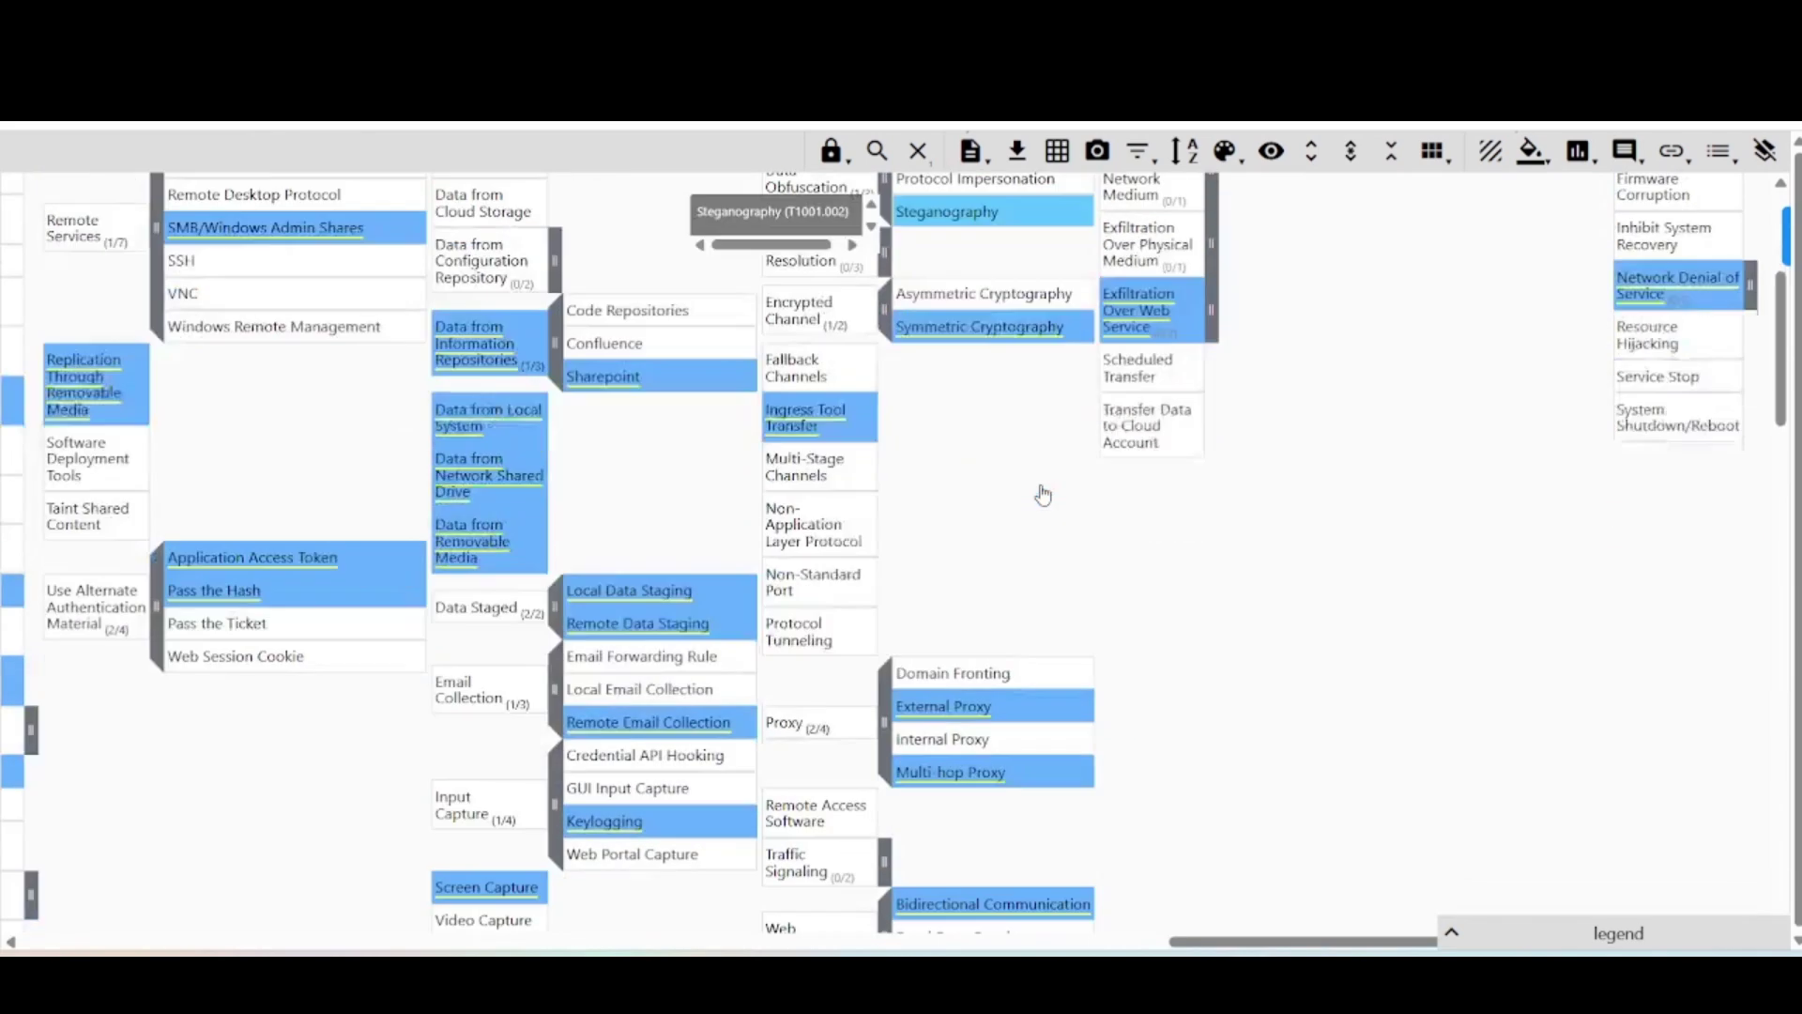
scroll(1044, 492, "down", 3)
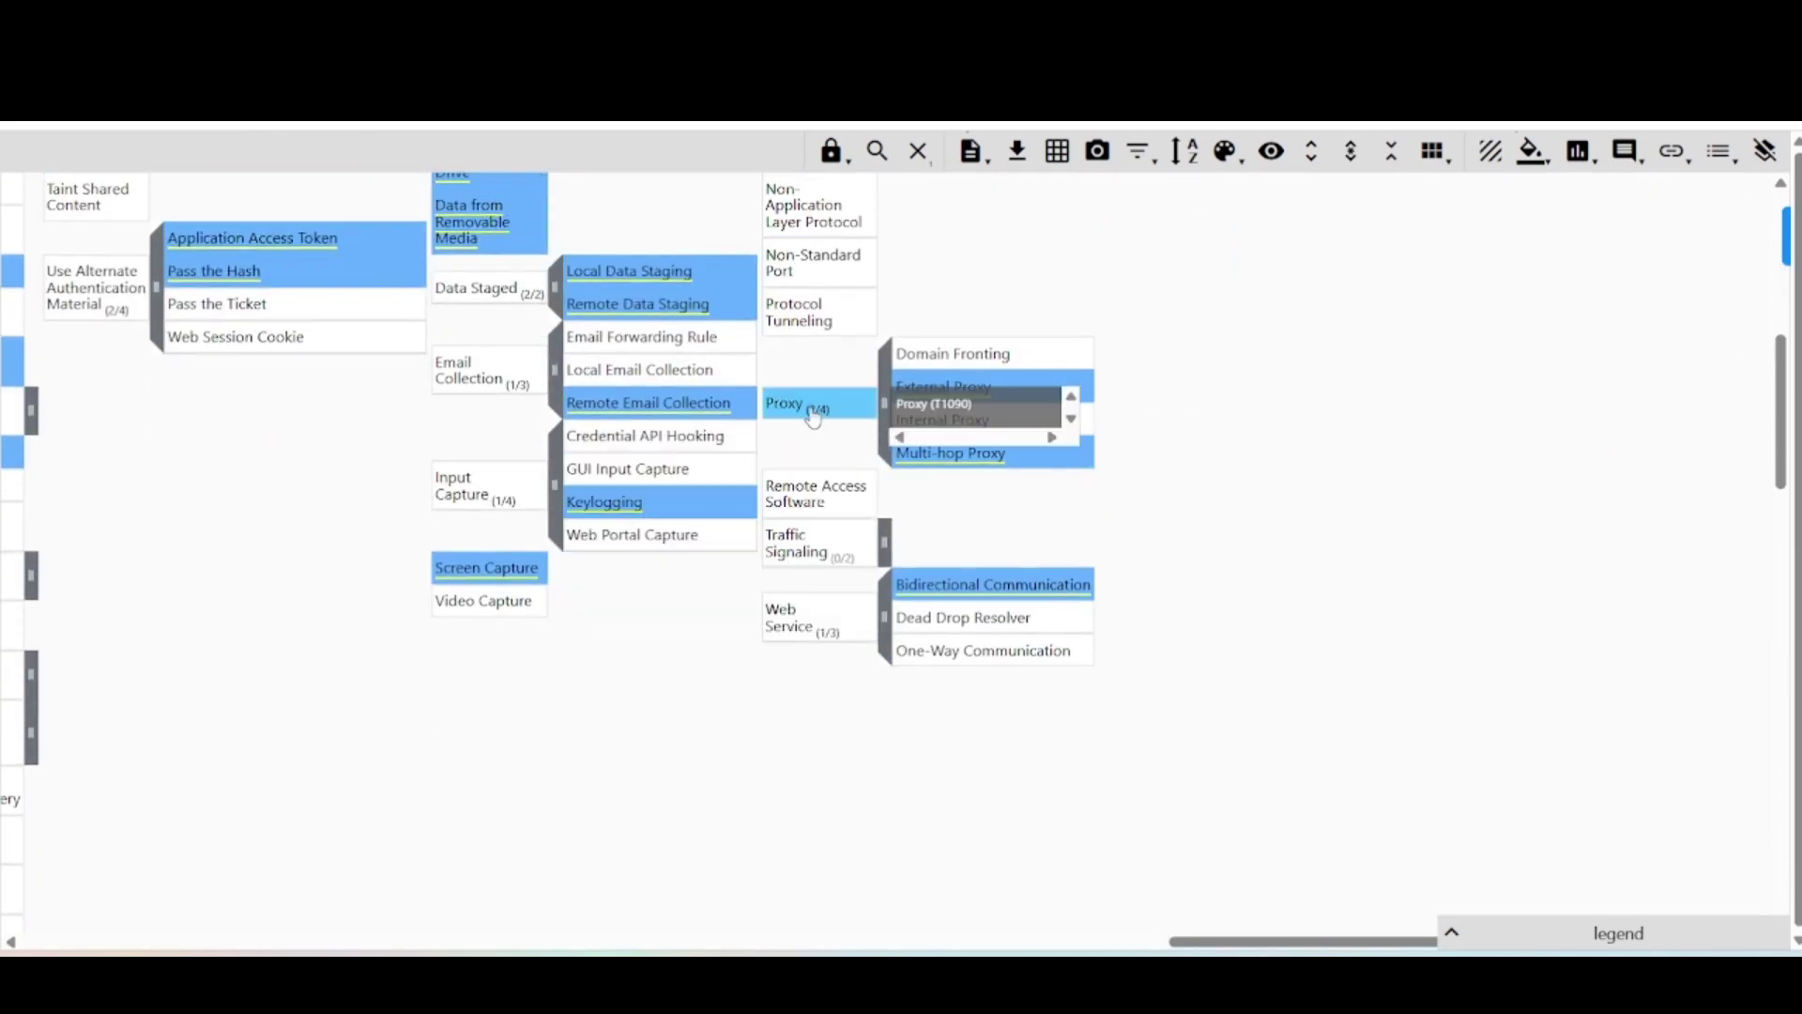
key("ctrl+Tab")
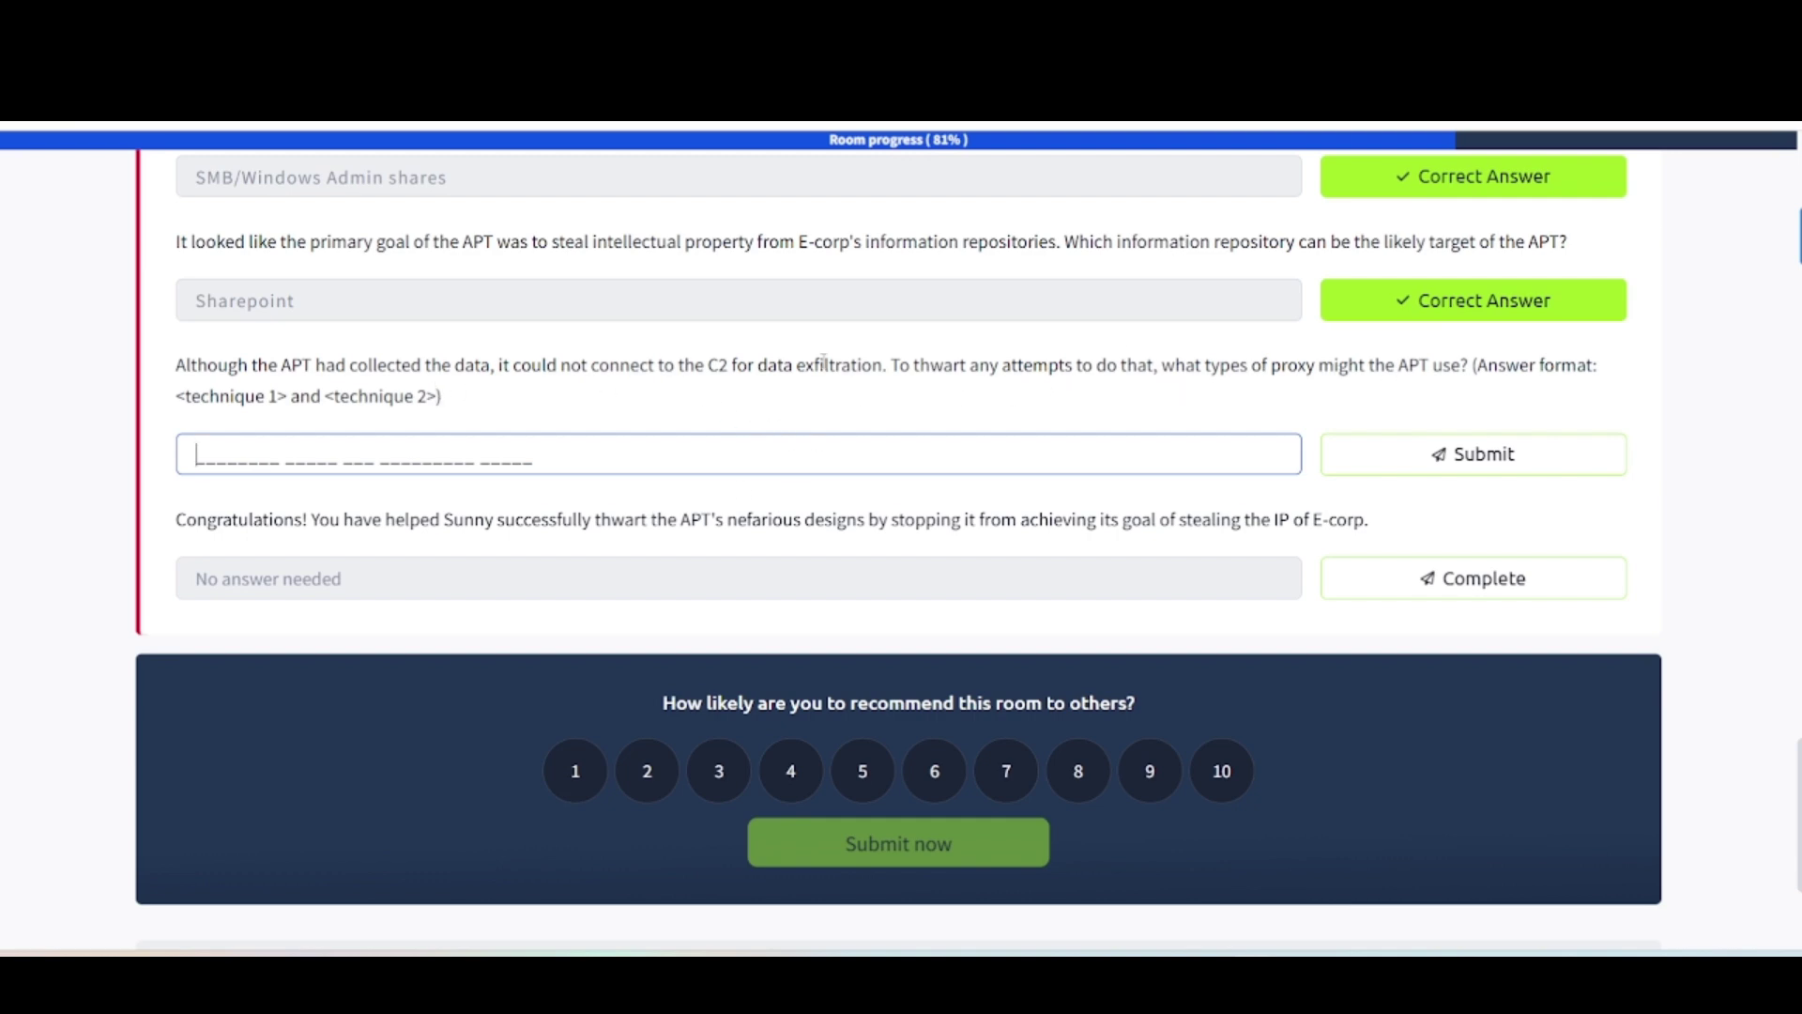
key("ctrl+Tab")
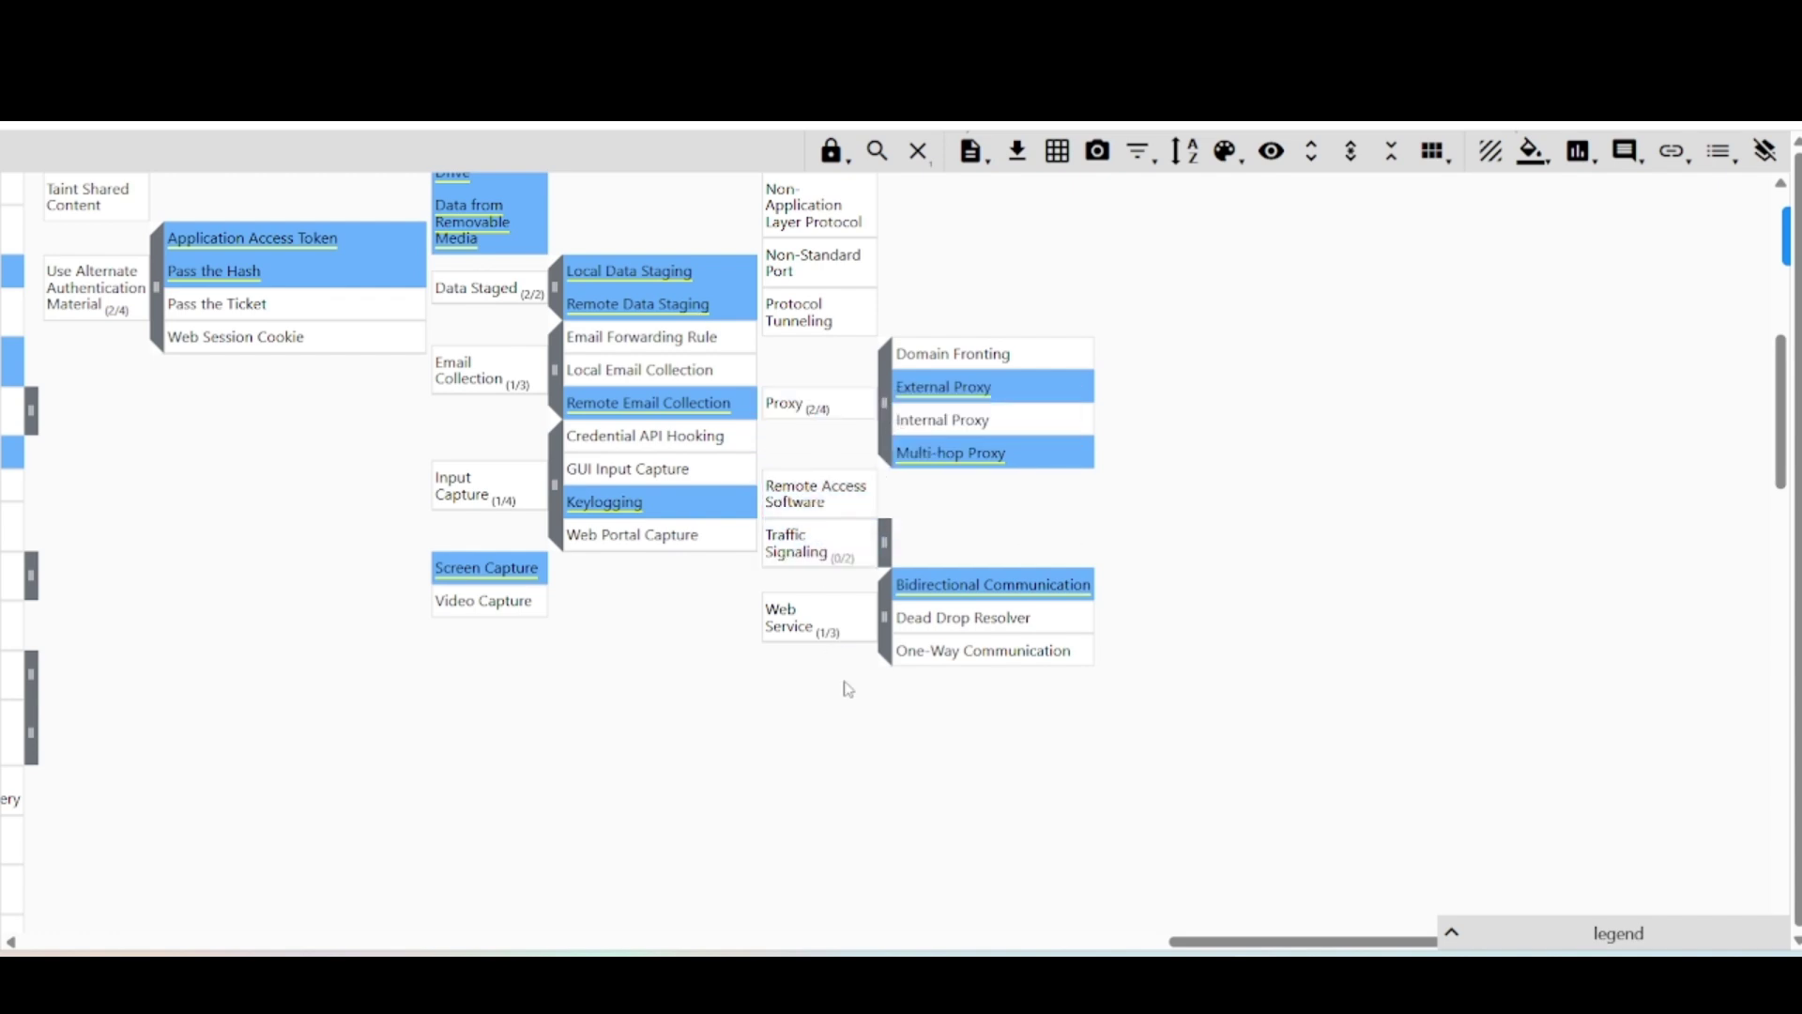
scroll(848, 690, "up", 1)
Submit 'external proxy and multi-hop proxy' as the proxy answer and dismiss the success notification
mouse_move(944, 504)
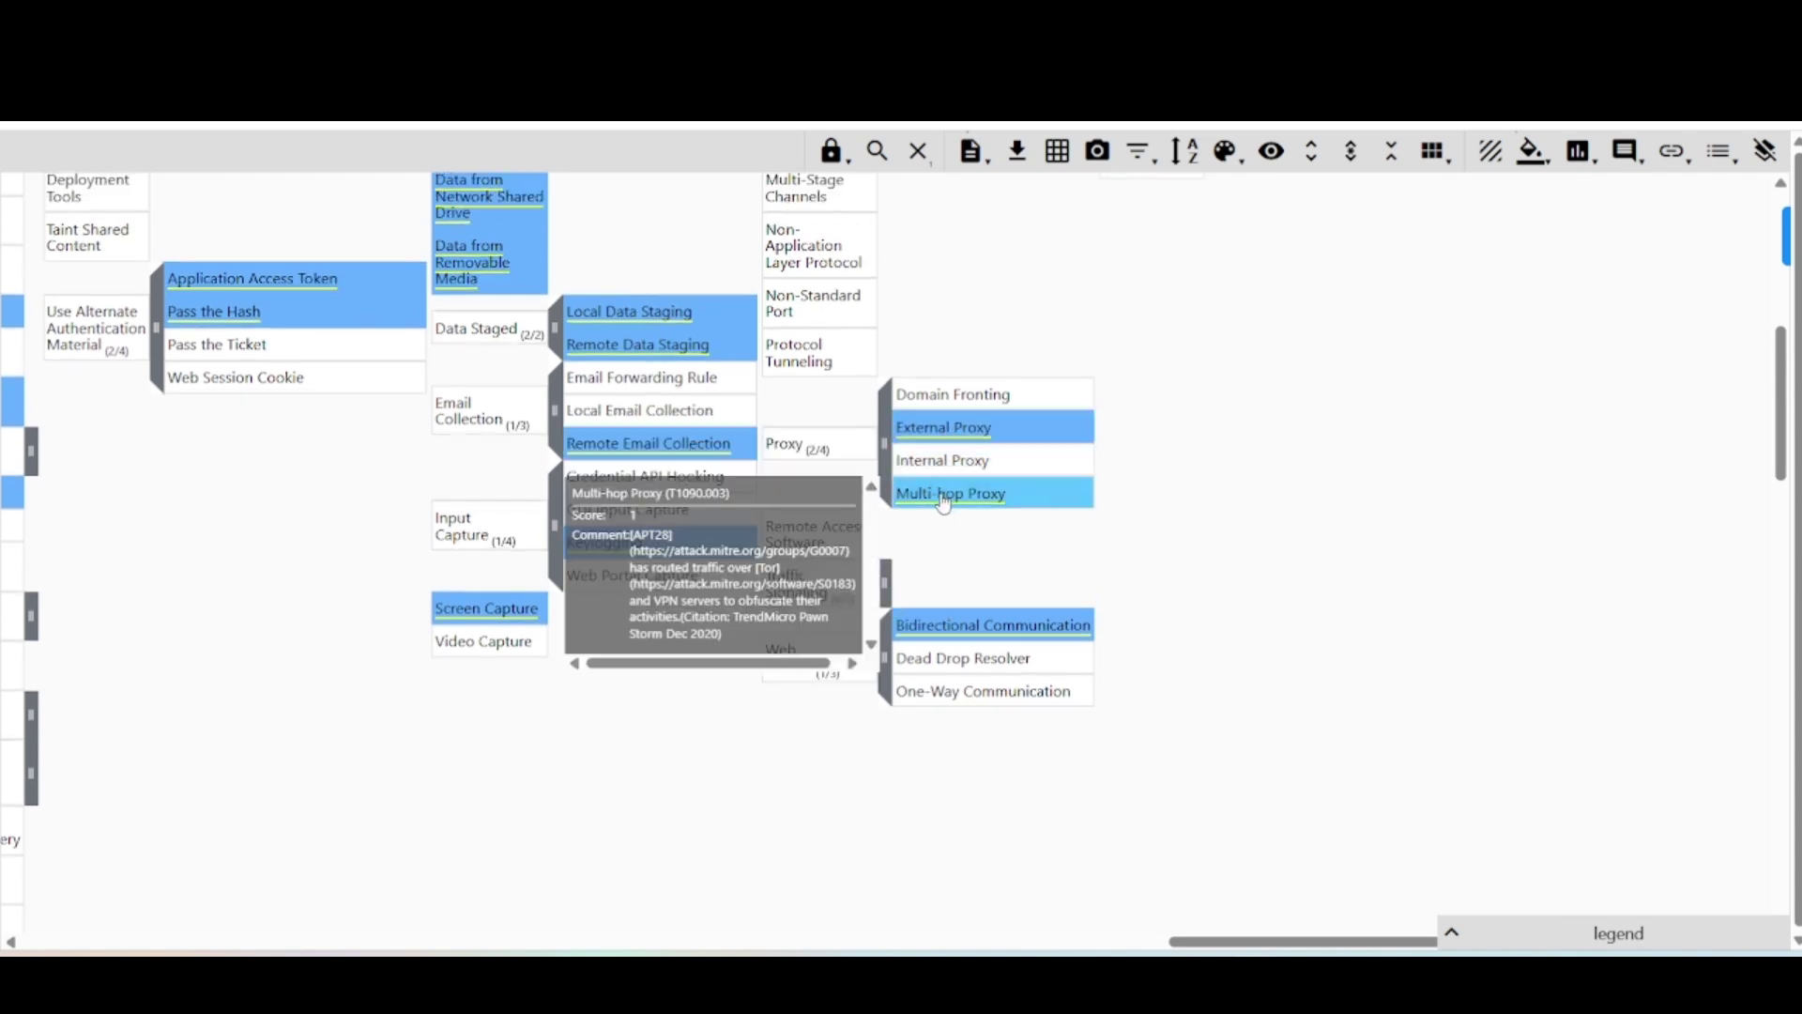
key("ctrl+Tab")
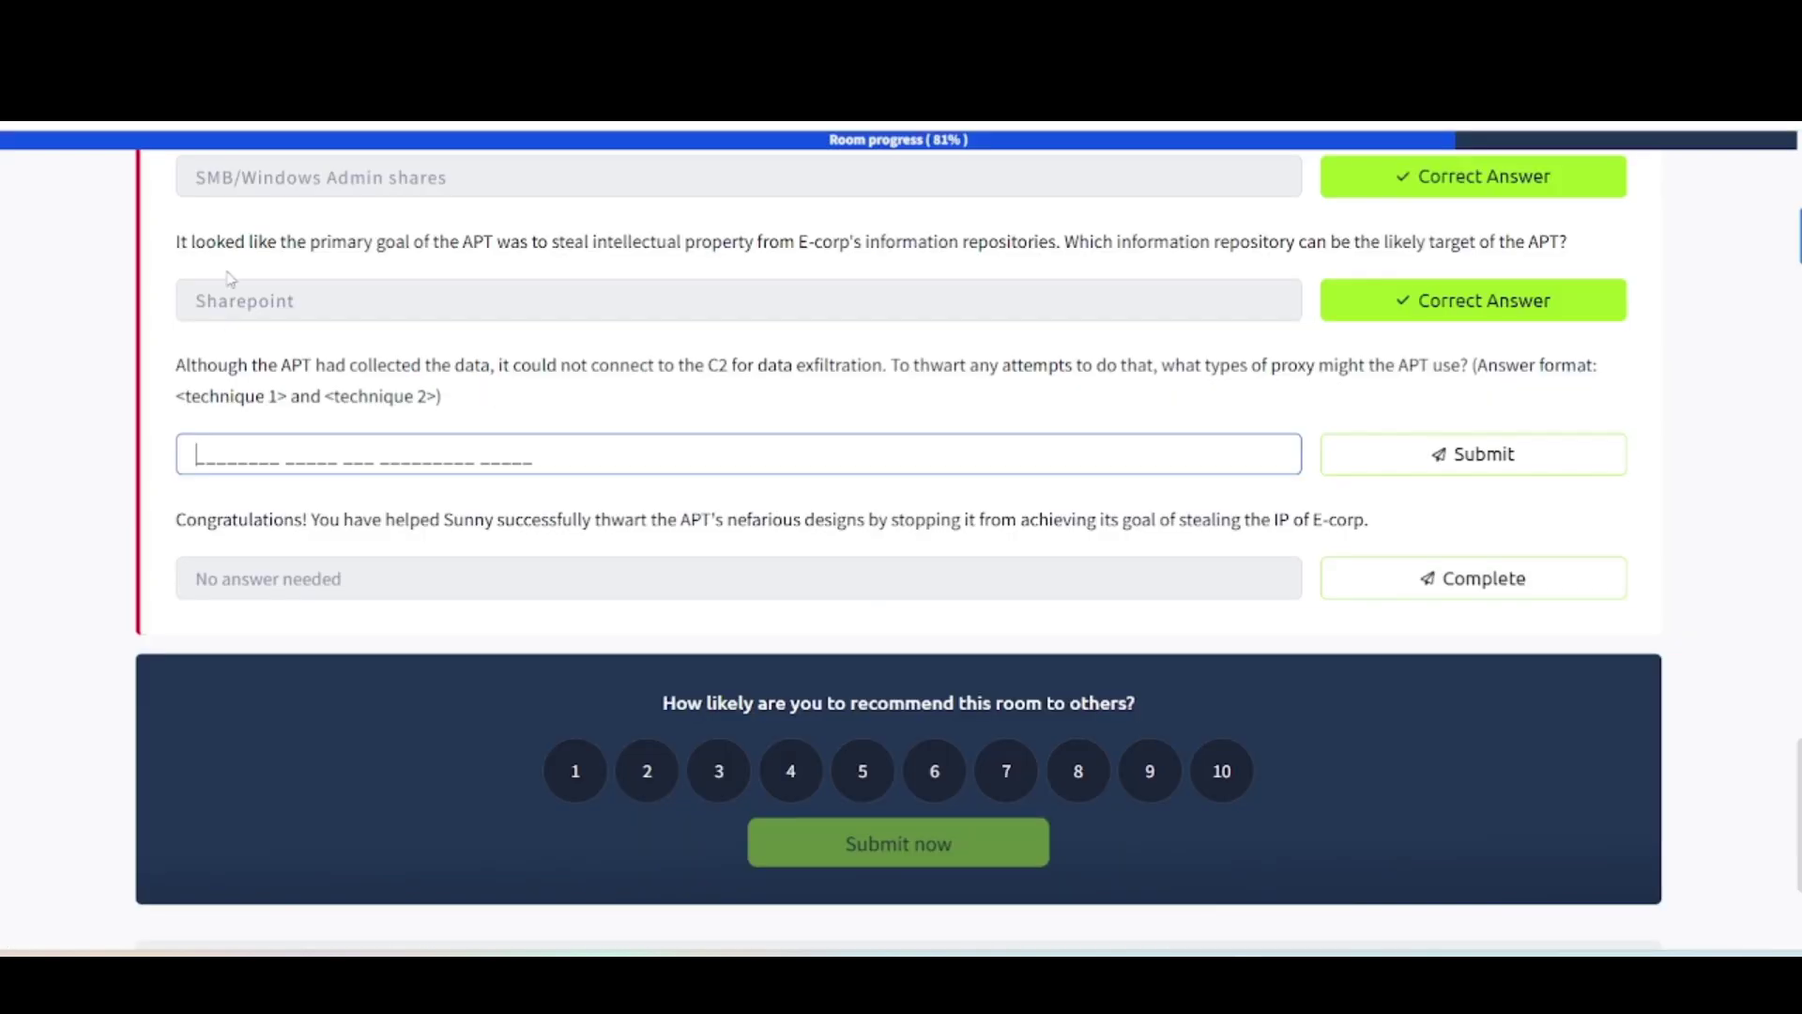
type("external proxy and multi-hop proxy")
key("Return")
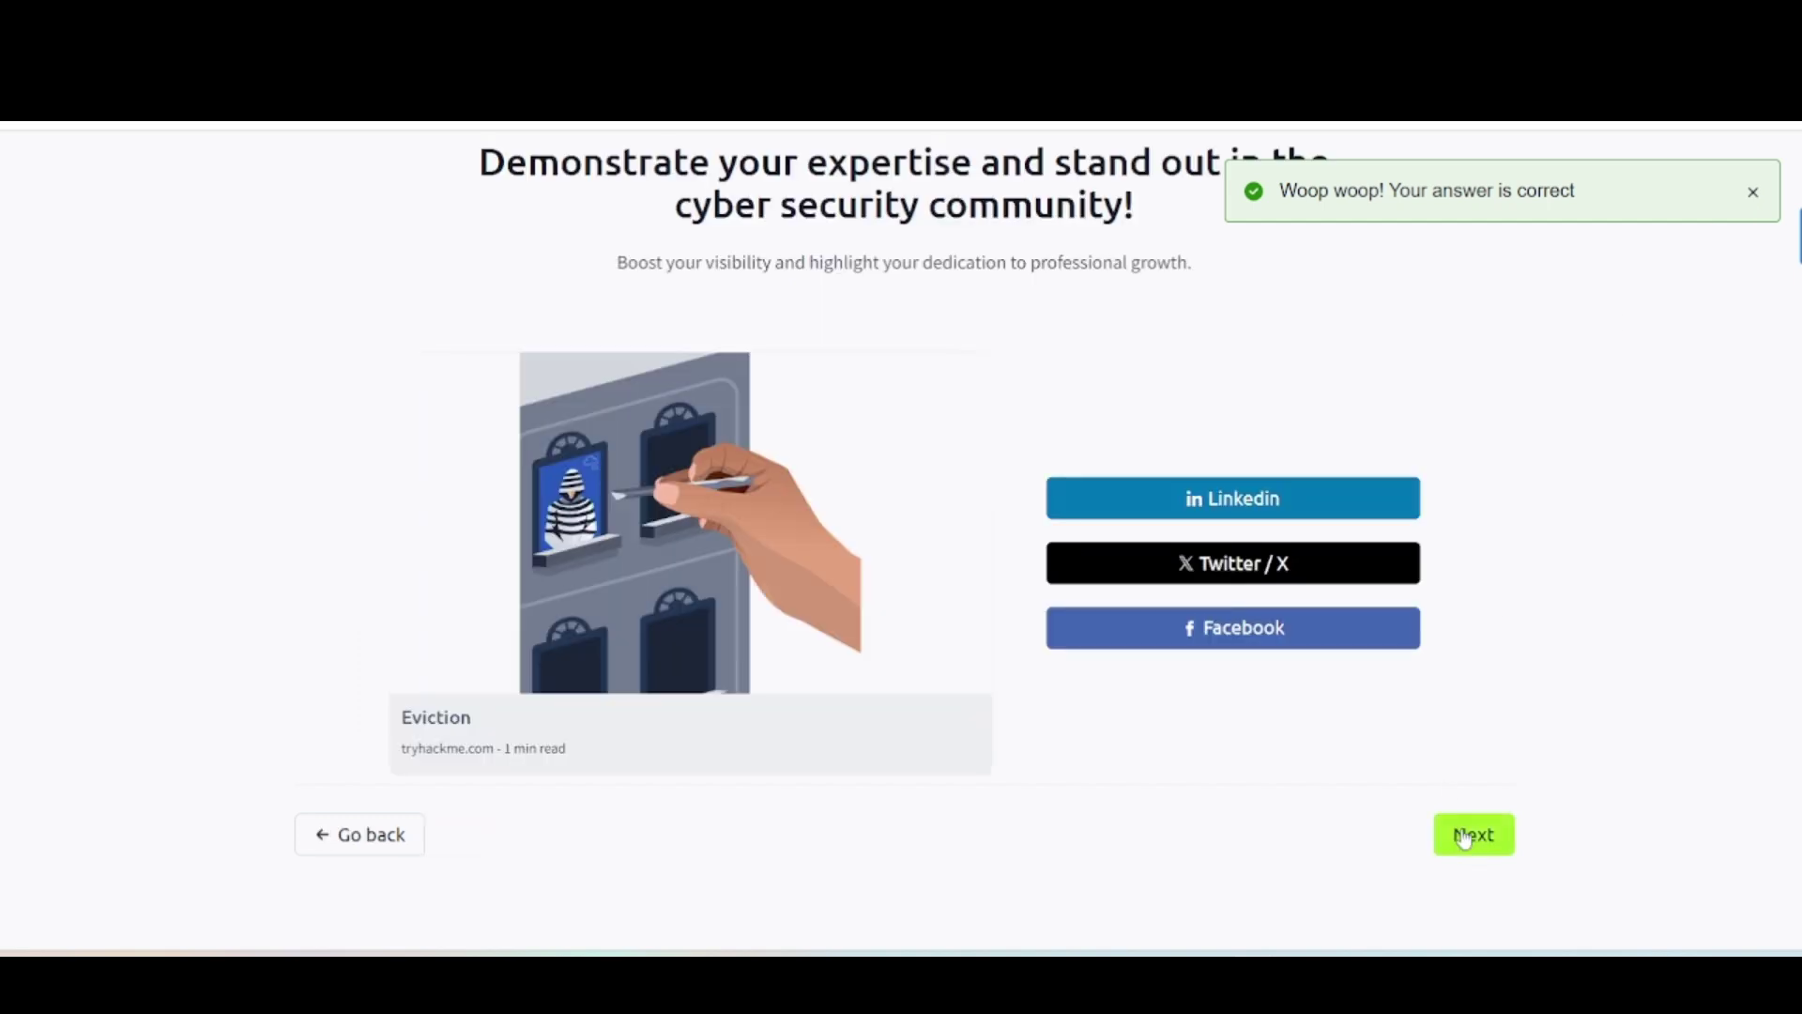
left_click(1751, 210)
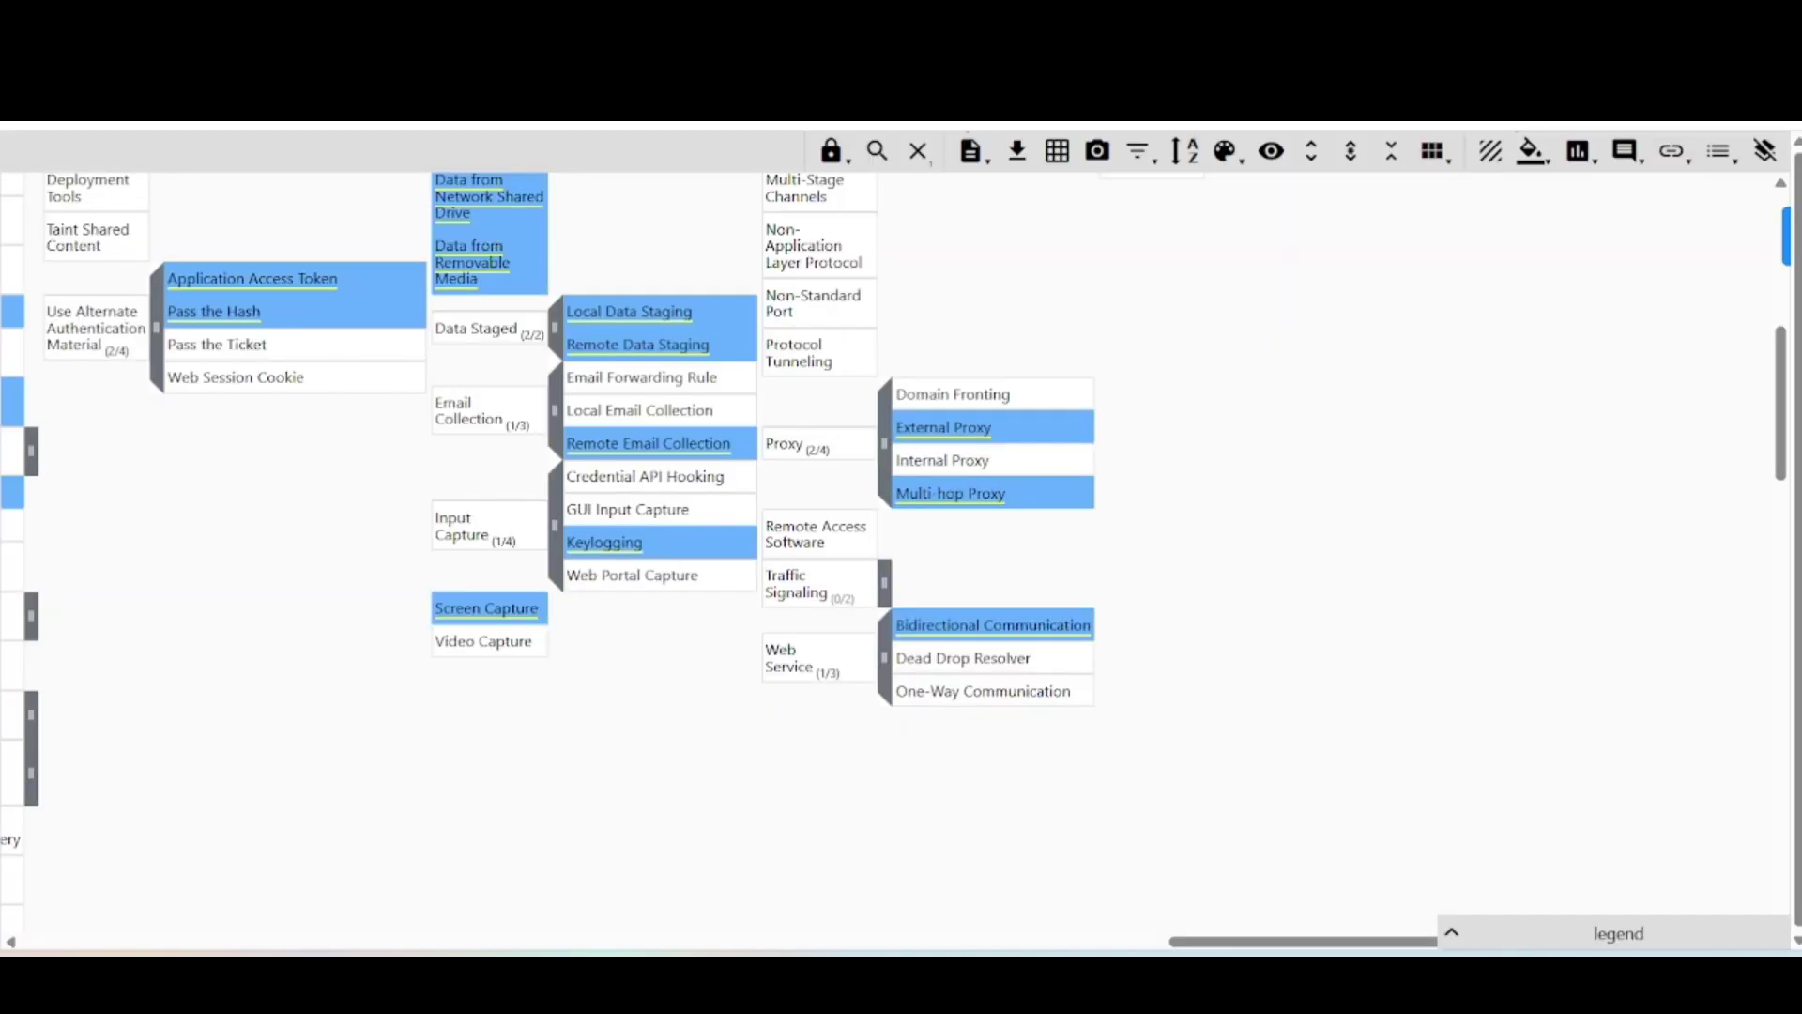
scroll(394, 483, "up", 1)
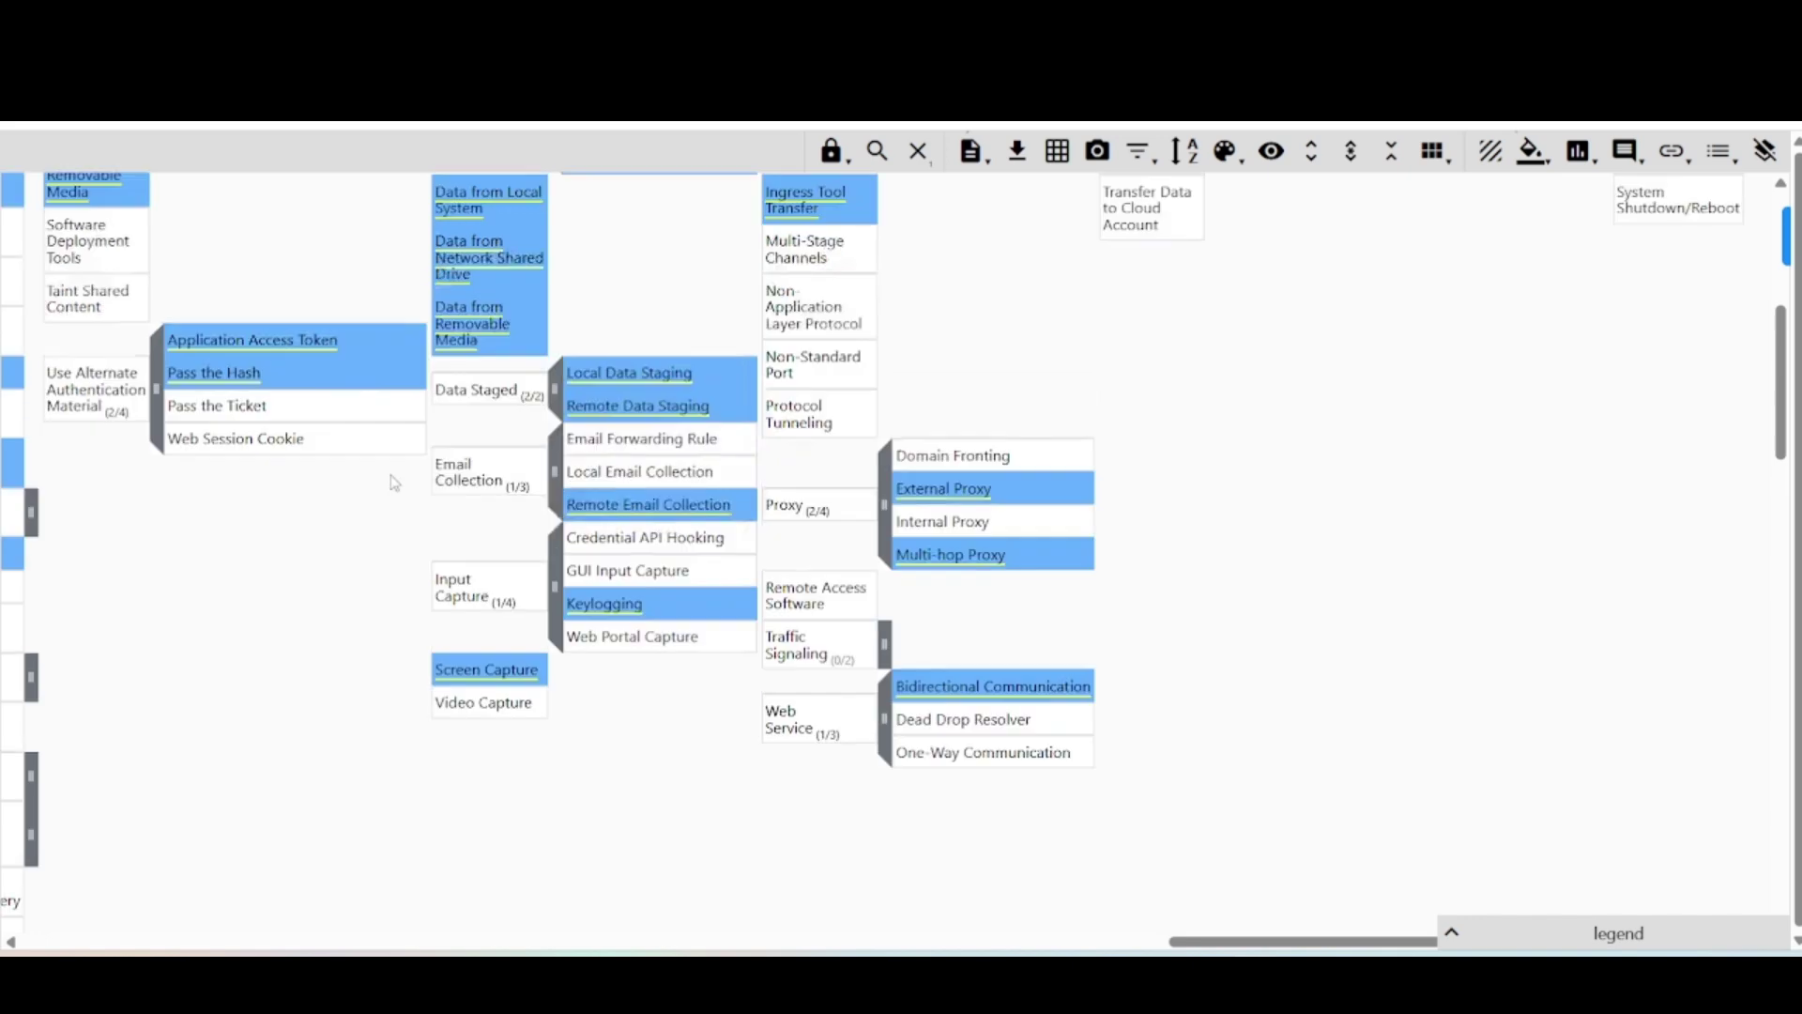
scroll(394, 484, "up", 2)
scroll(296, 340, "left", 10)
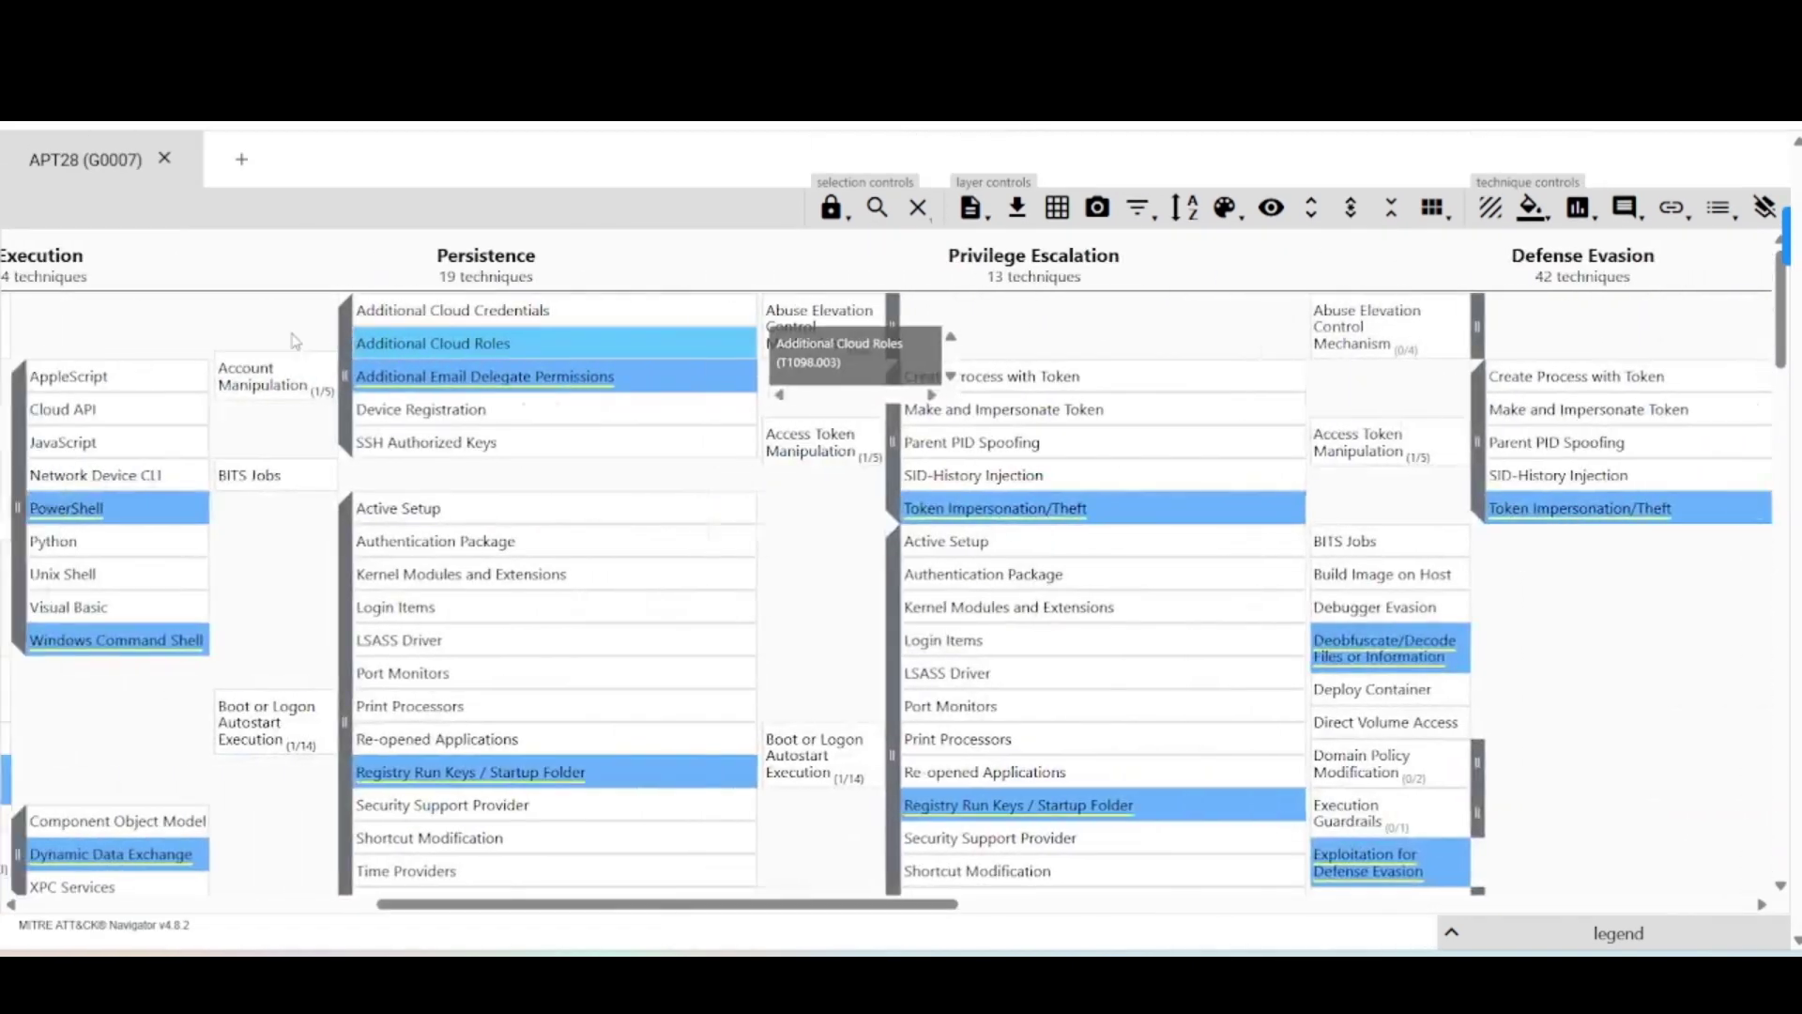
scroll(296, 341, "left", 10)
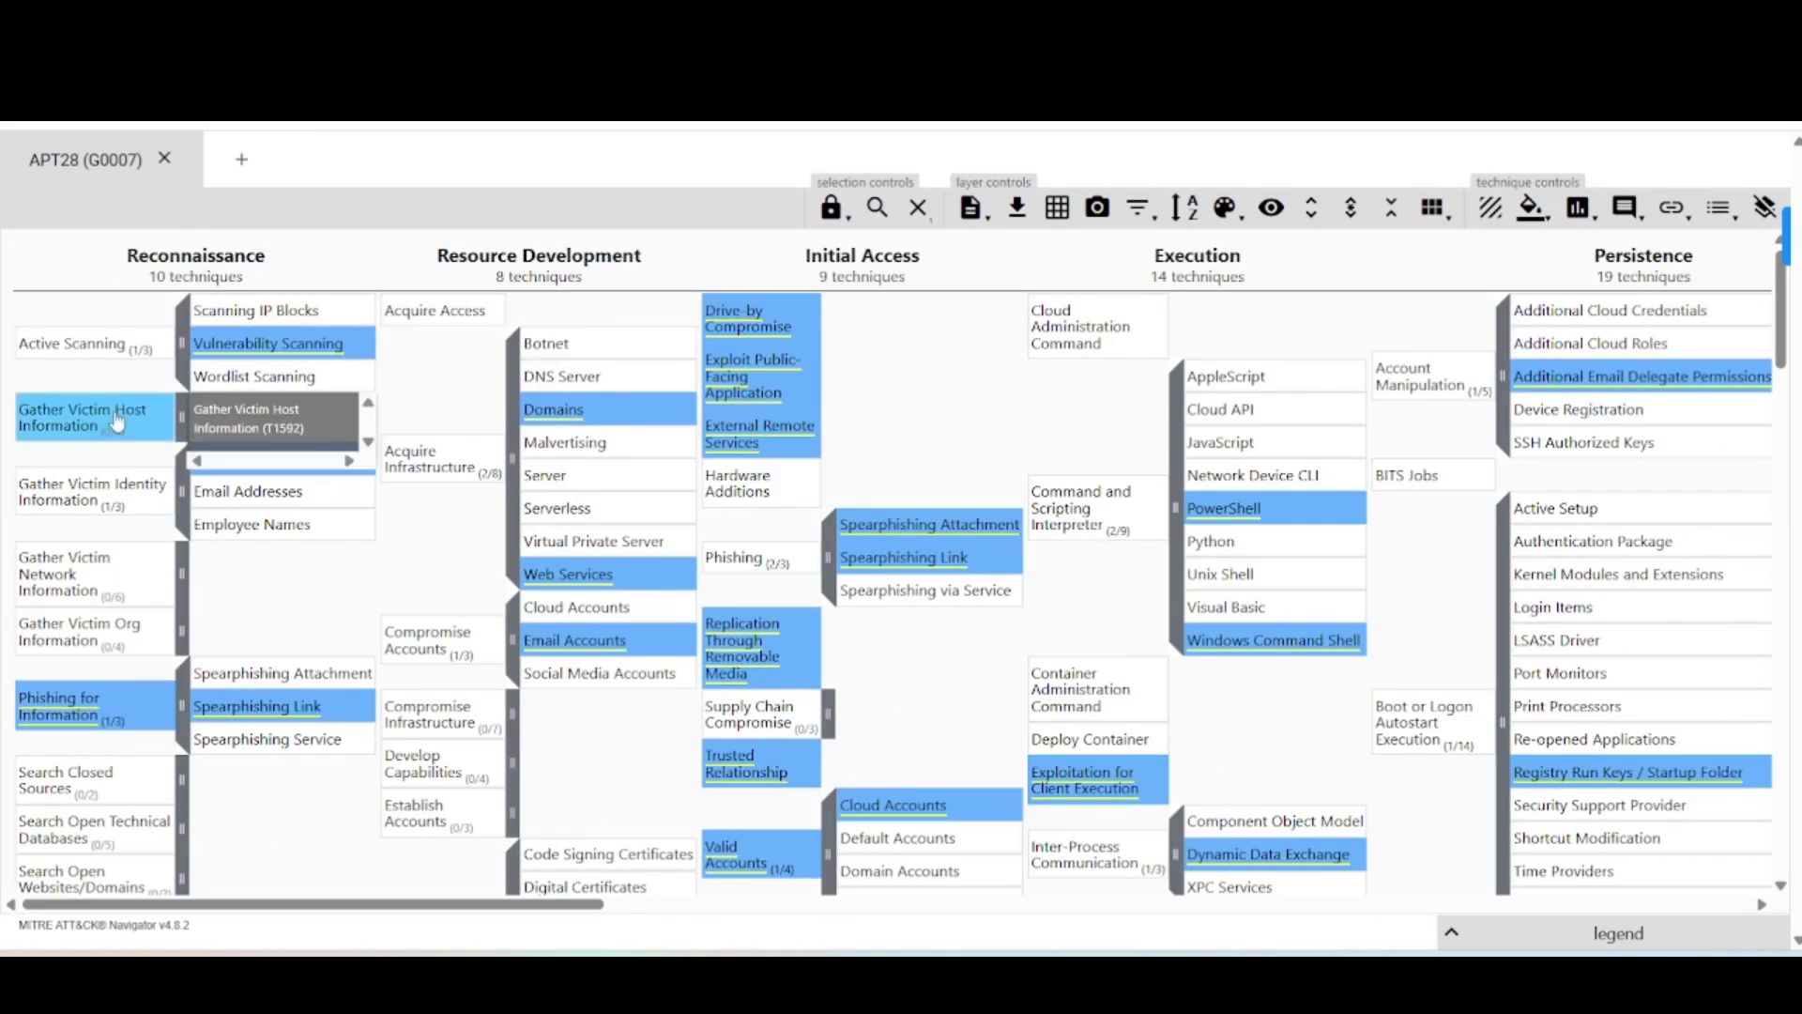
scroll(469, 620, "down", 6)
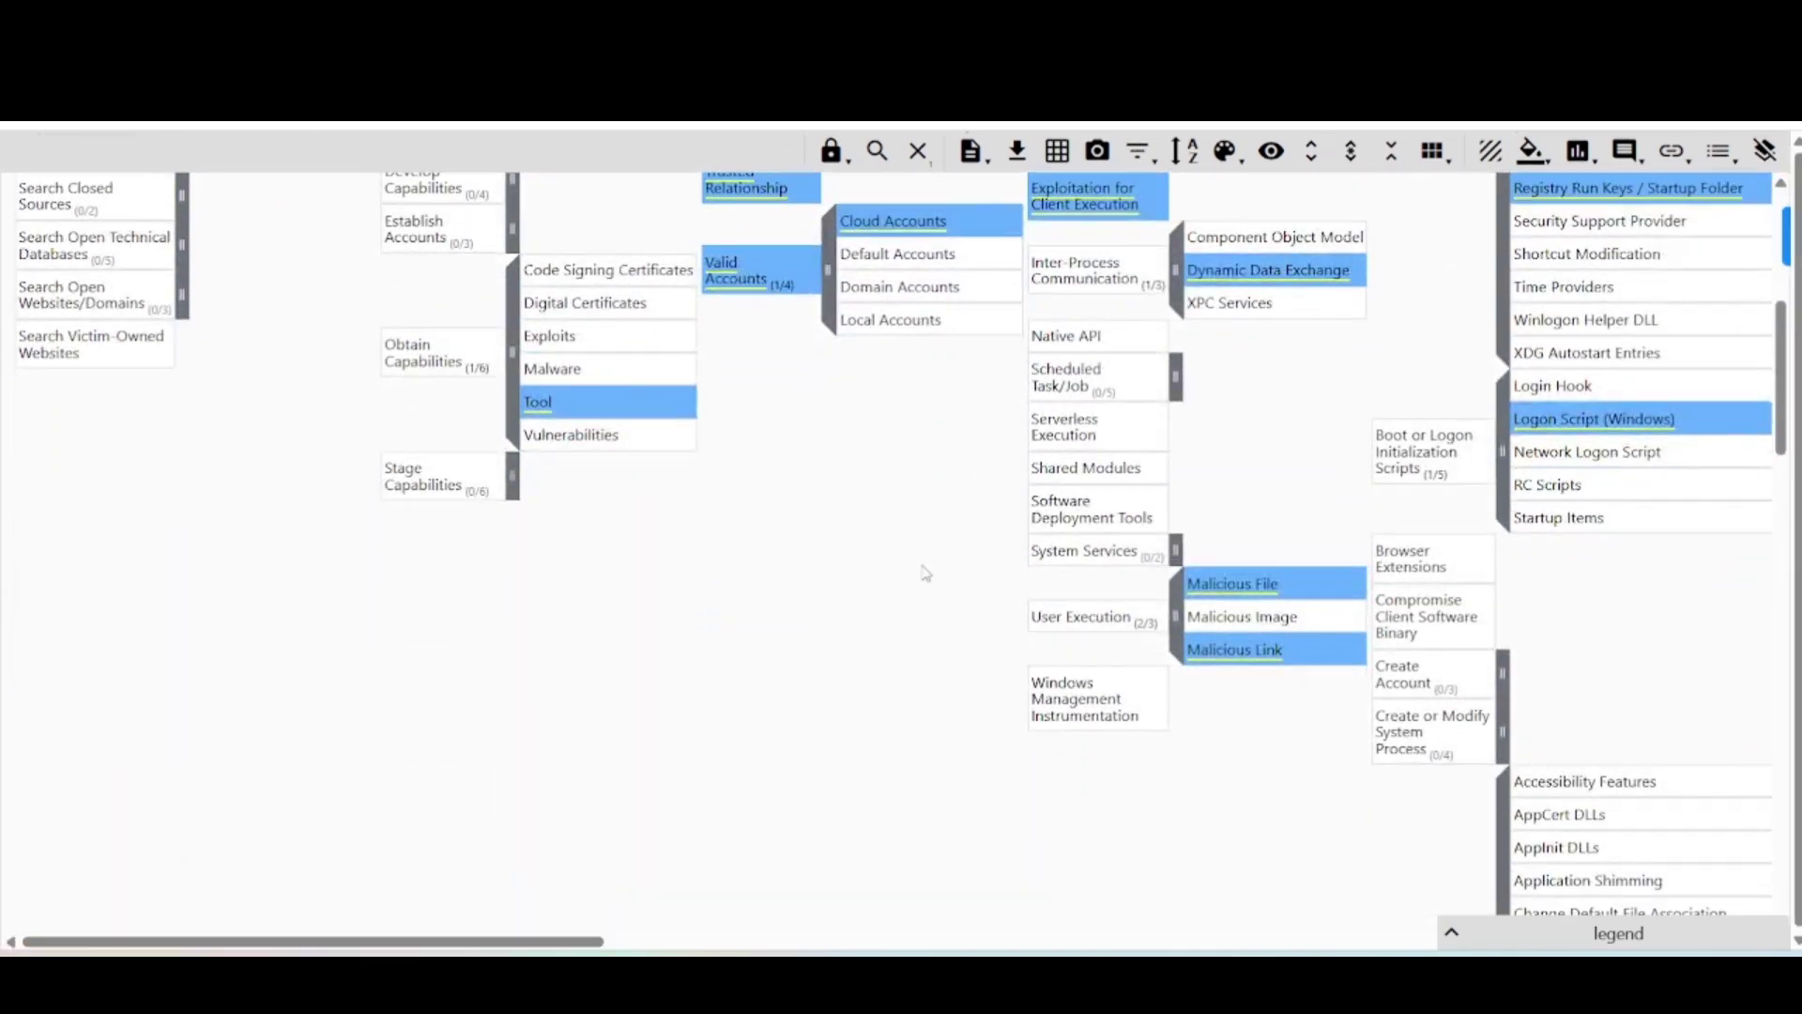
scroll(925, 572, "up", 6)
scroll(939, 574, "right", 15)
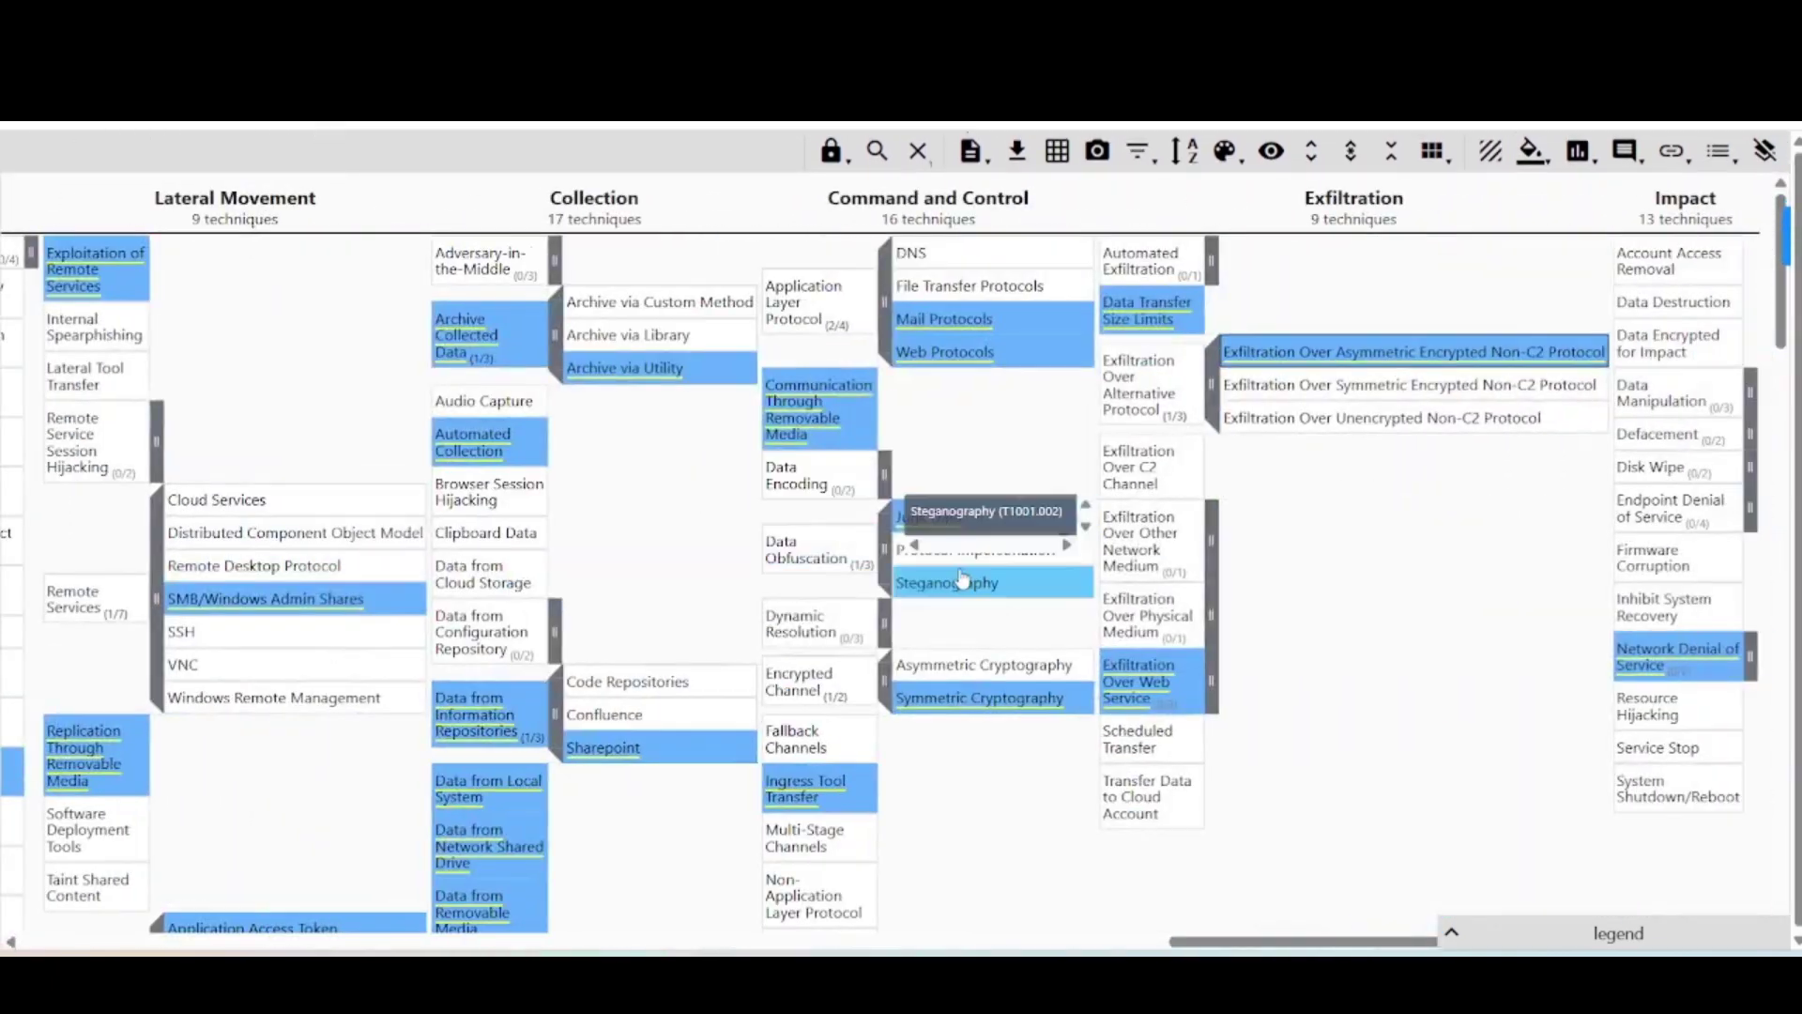
scroll(962, 577, "left", 10)
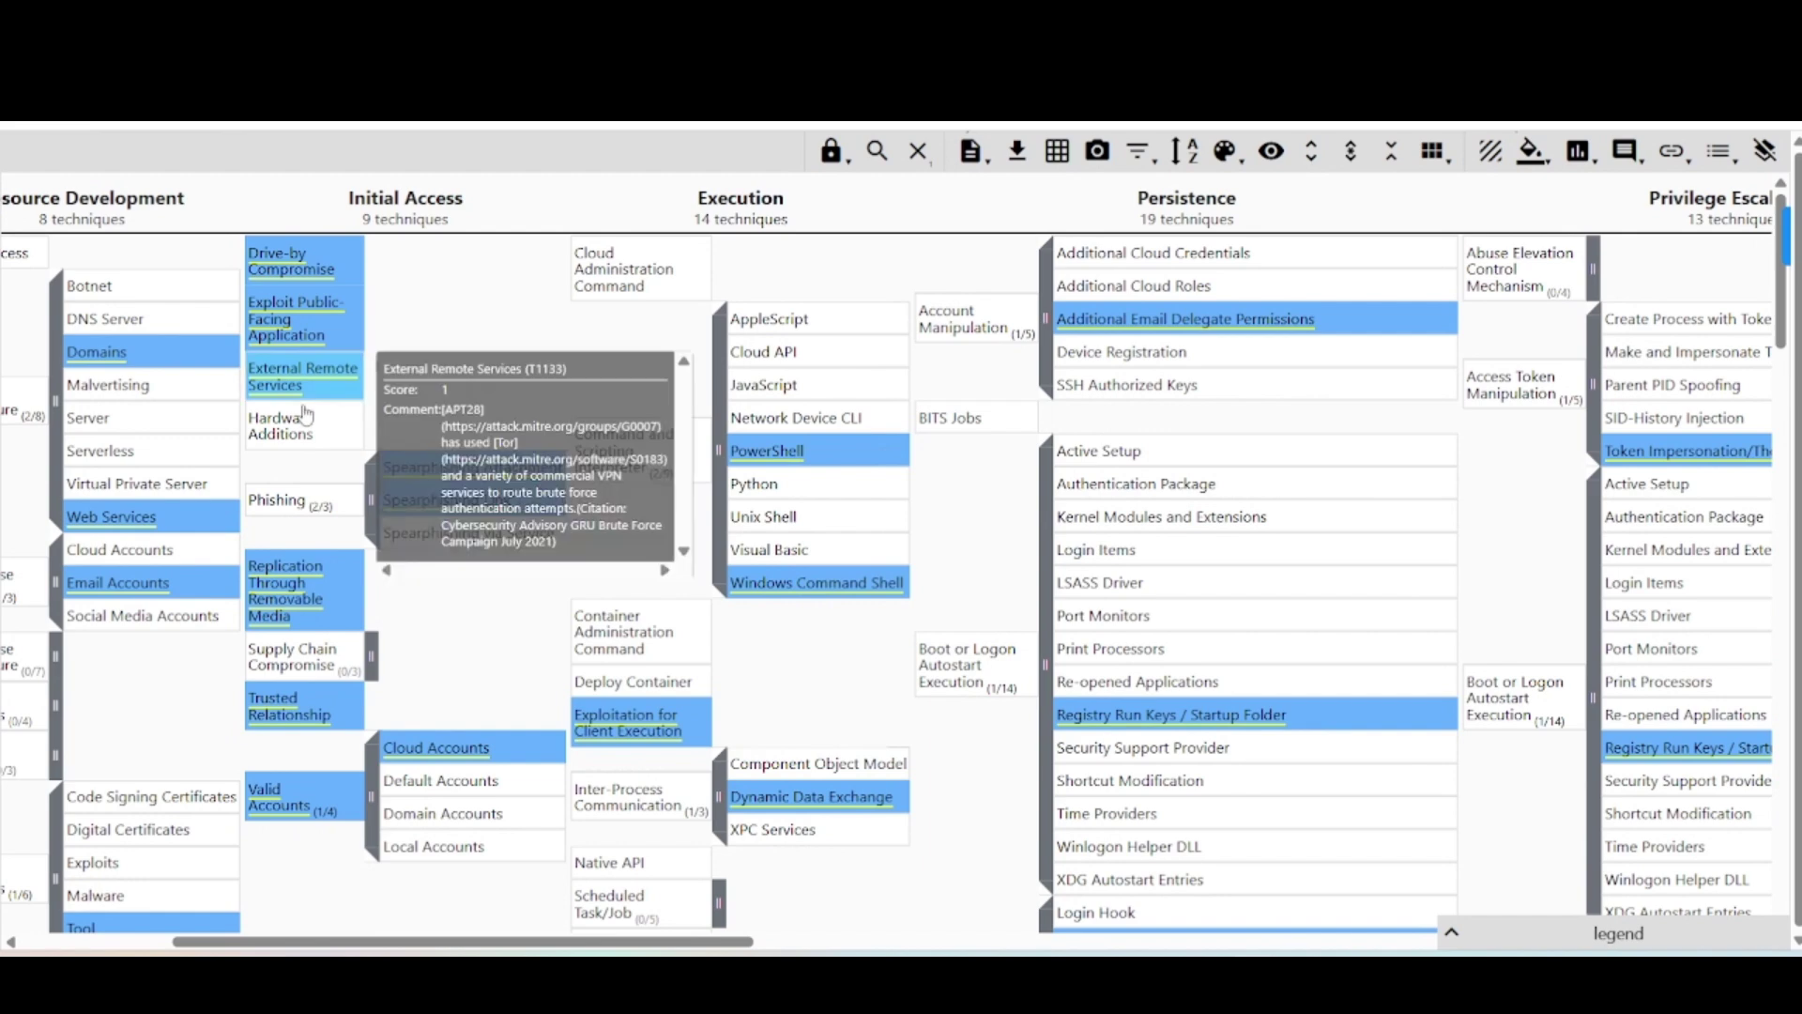
scroll(394, 451, "left", 5)
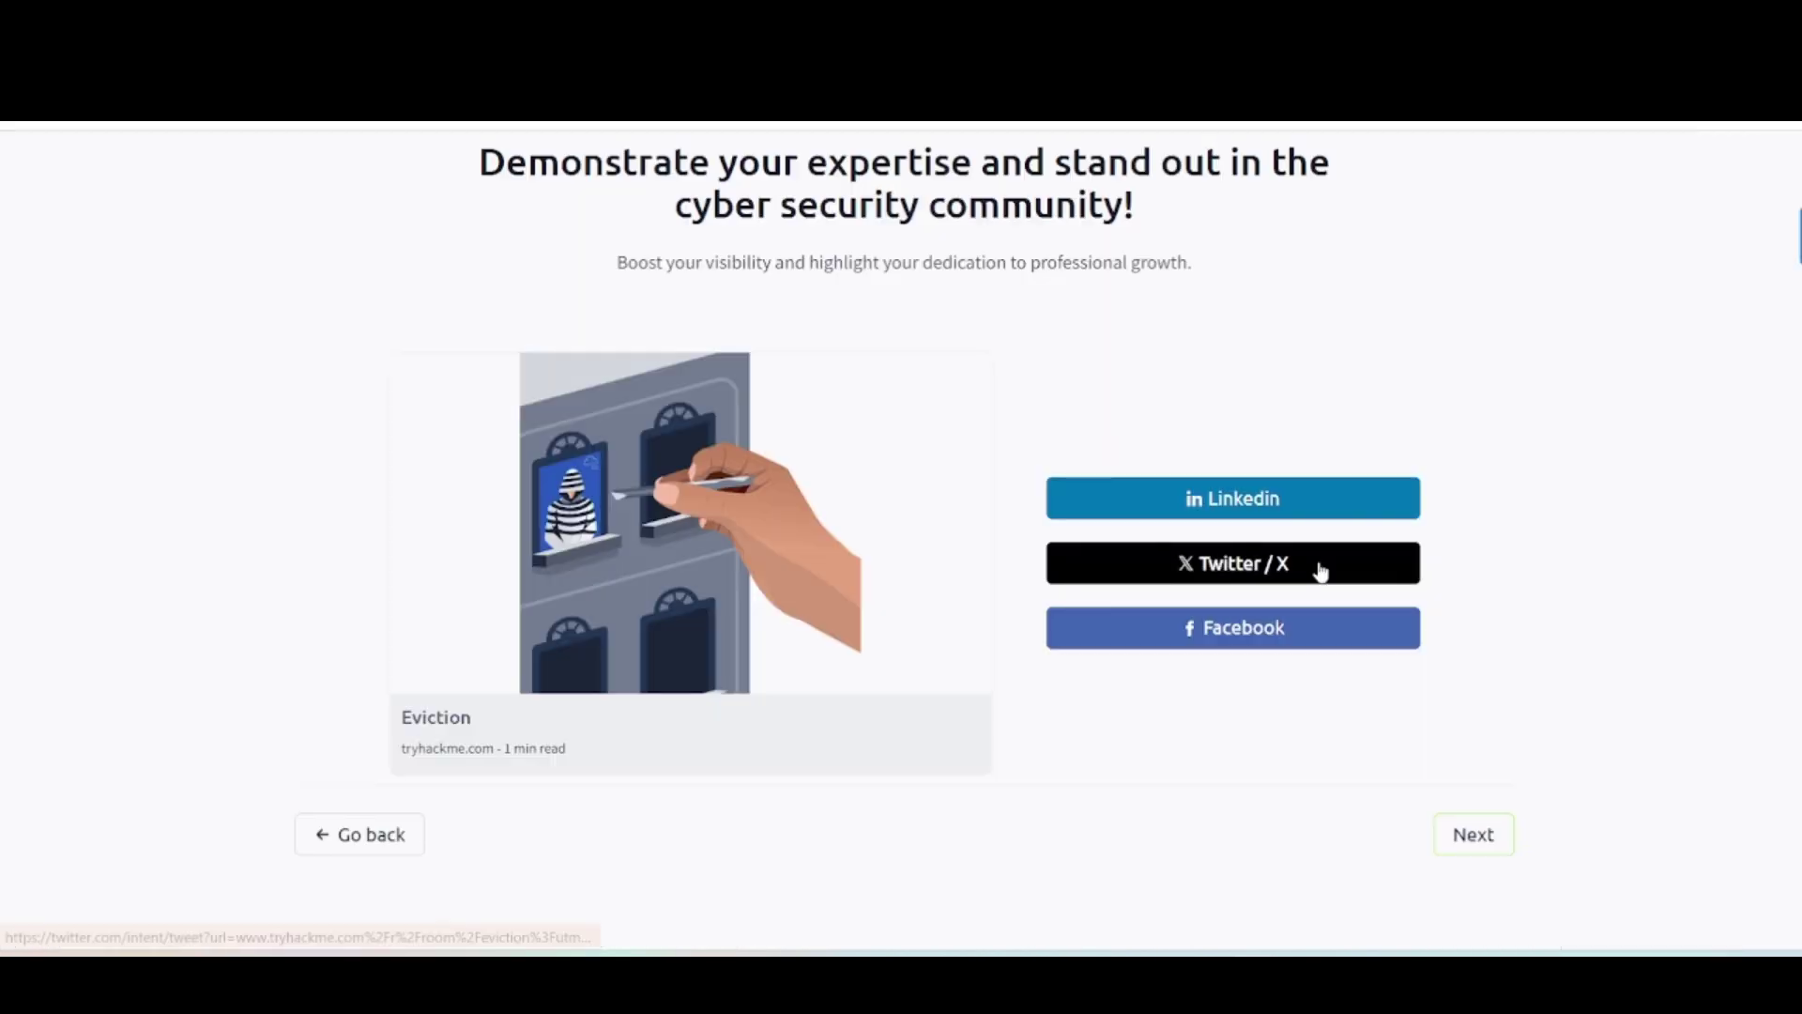
Continue from the share page to the Skilled Navigator Badge Earned screen
left_click(1473, 834)
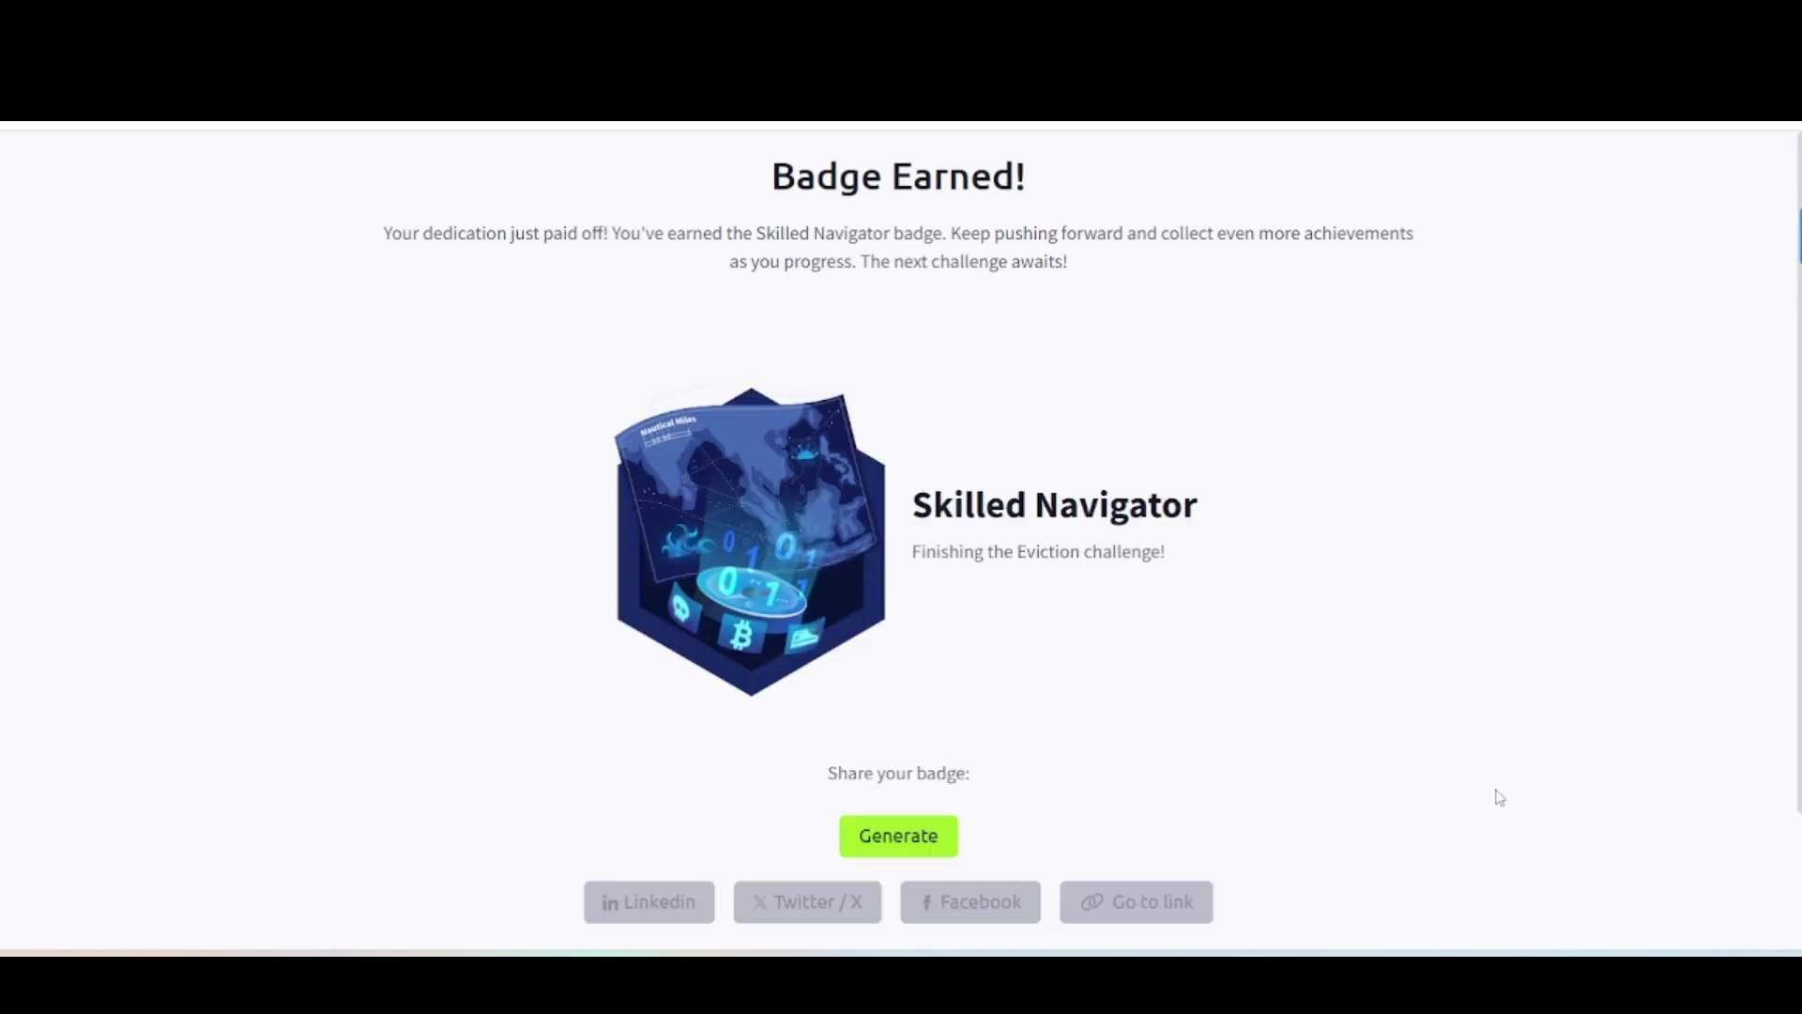
scroll(492, 532, "down", 2)
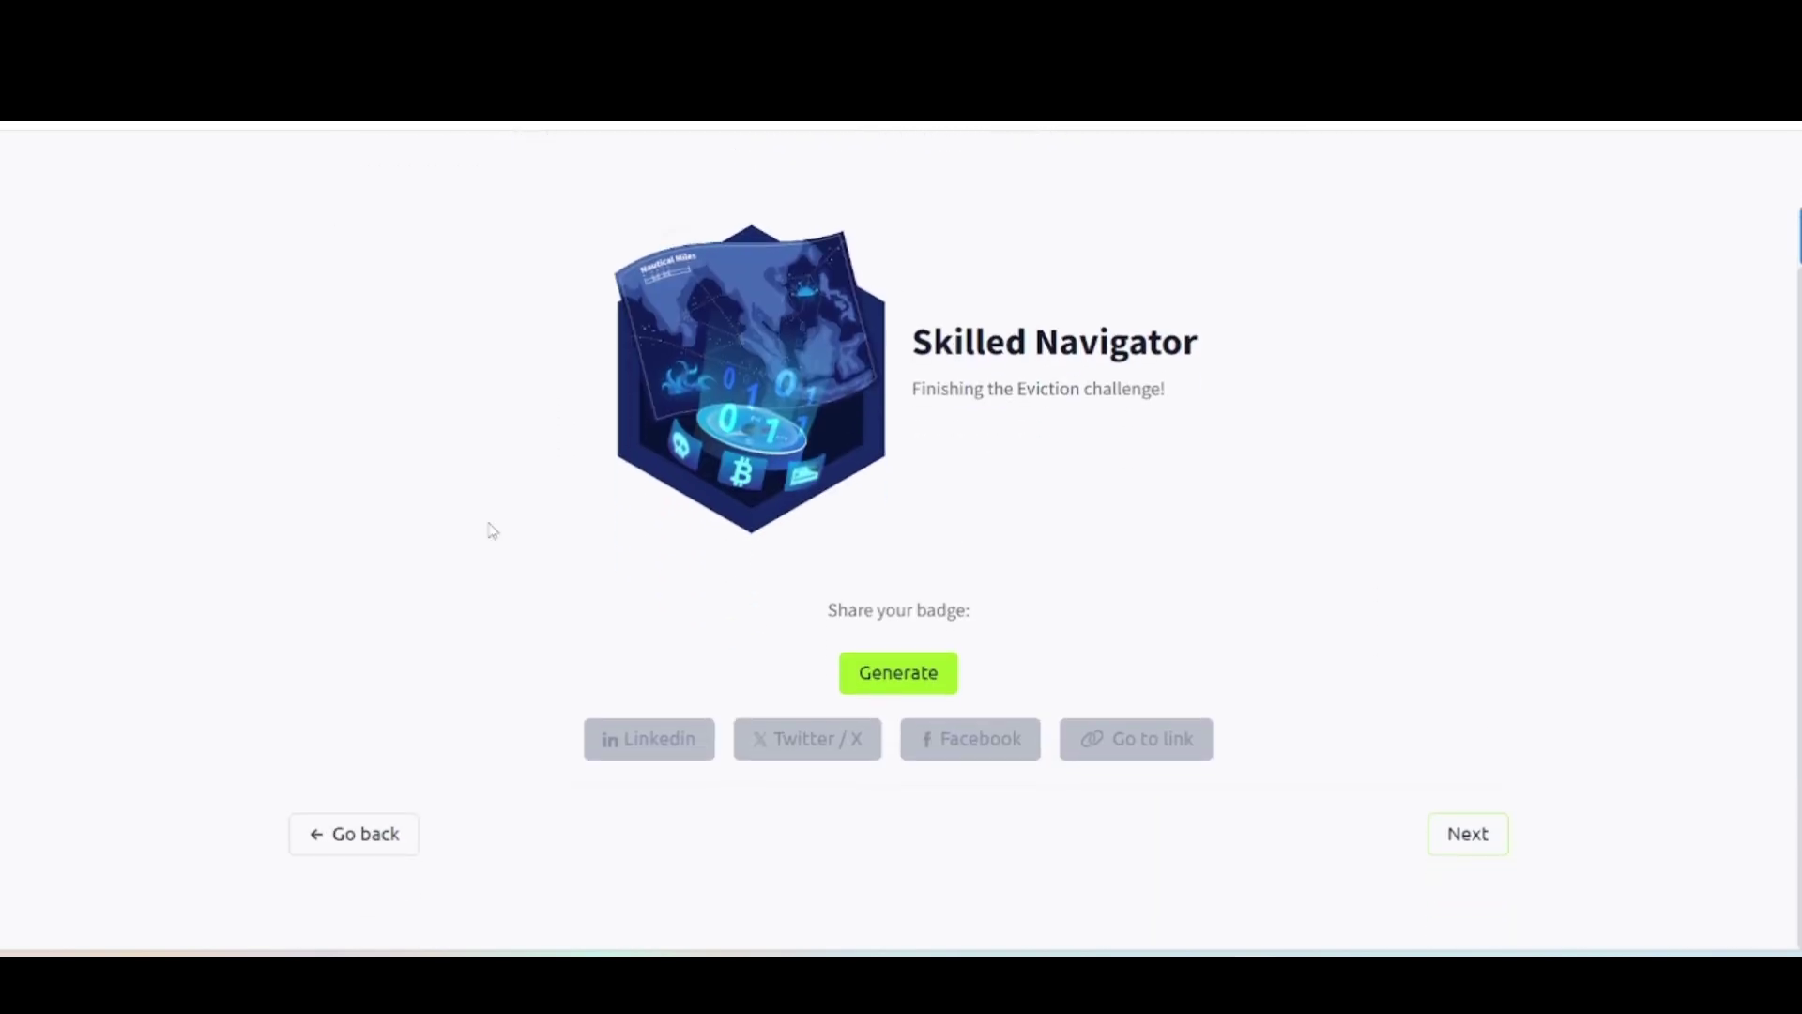
scroll(589, 551, "up", 2)
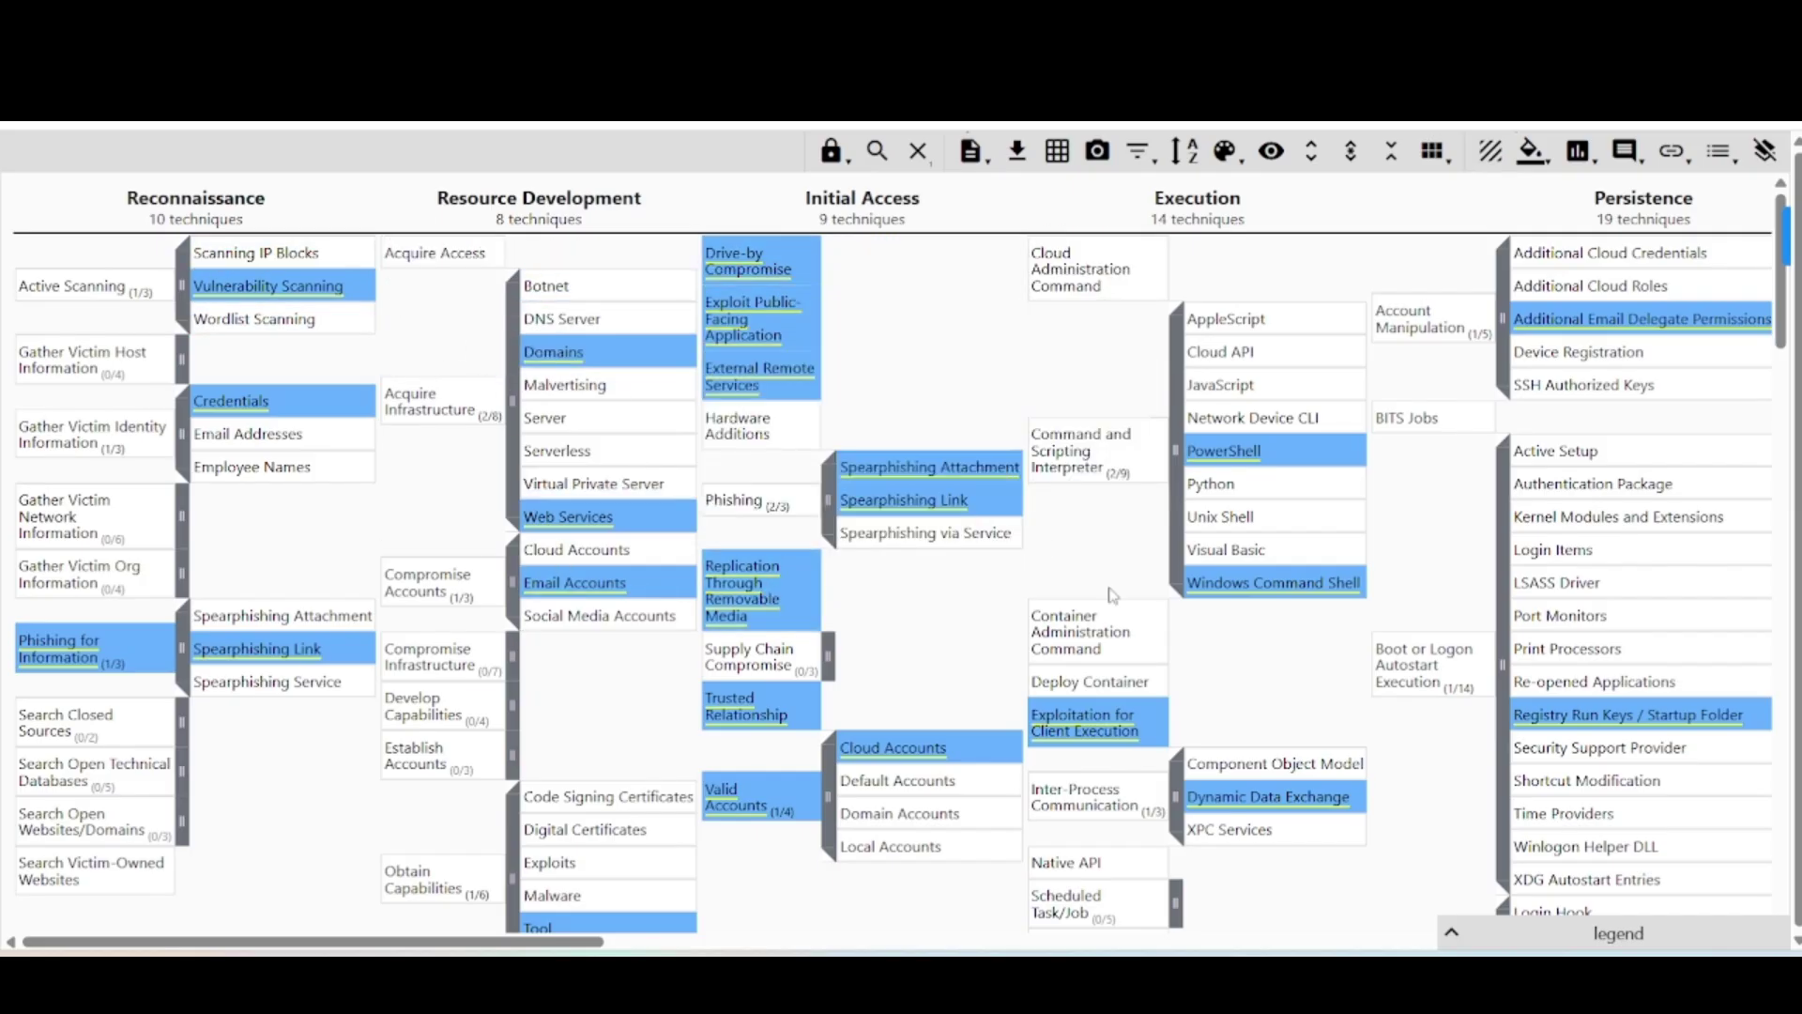
scroll(1112, 594, "right", 15)
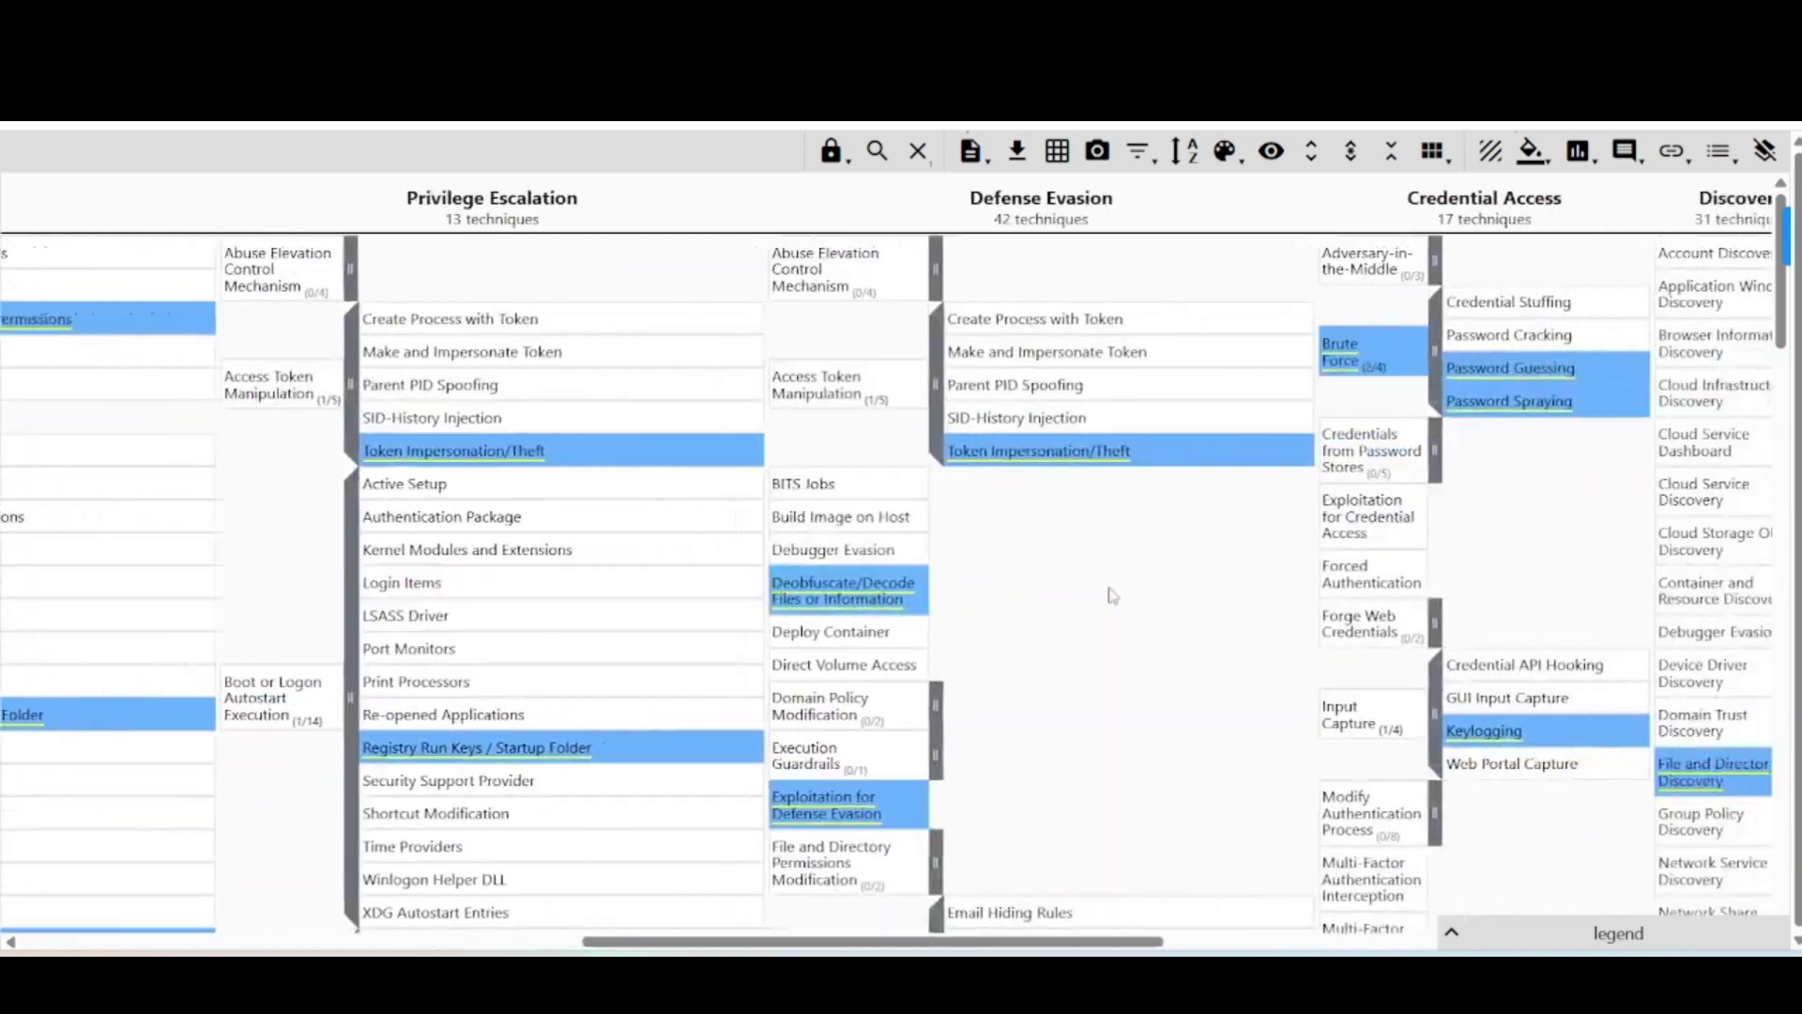
scroll(1110, 595, "right", 8)
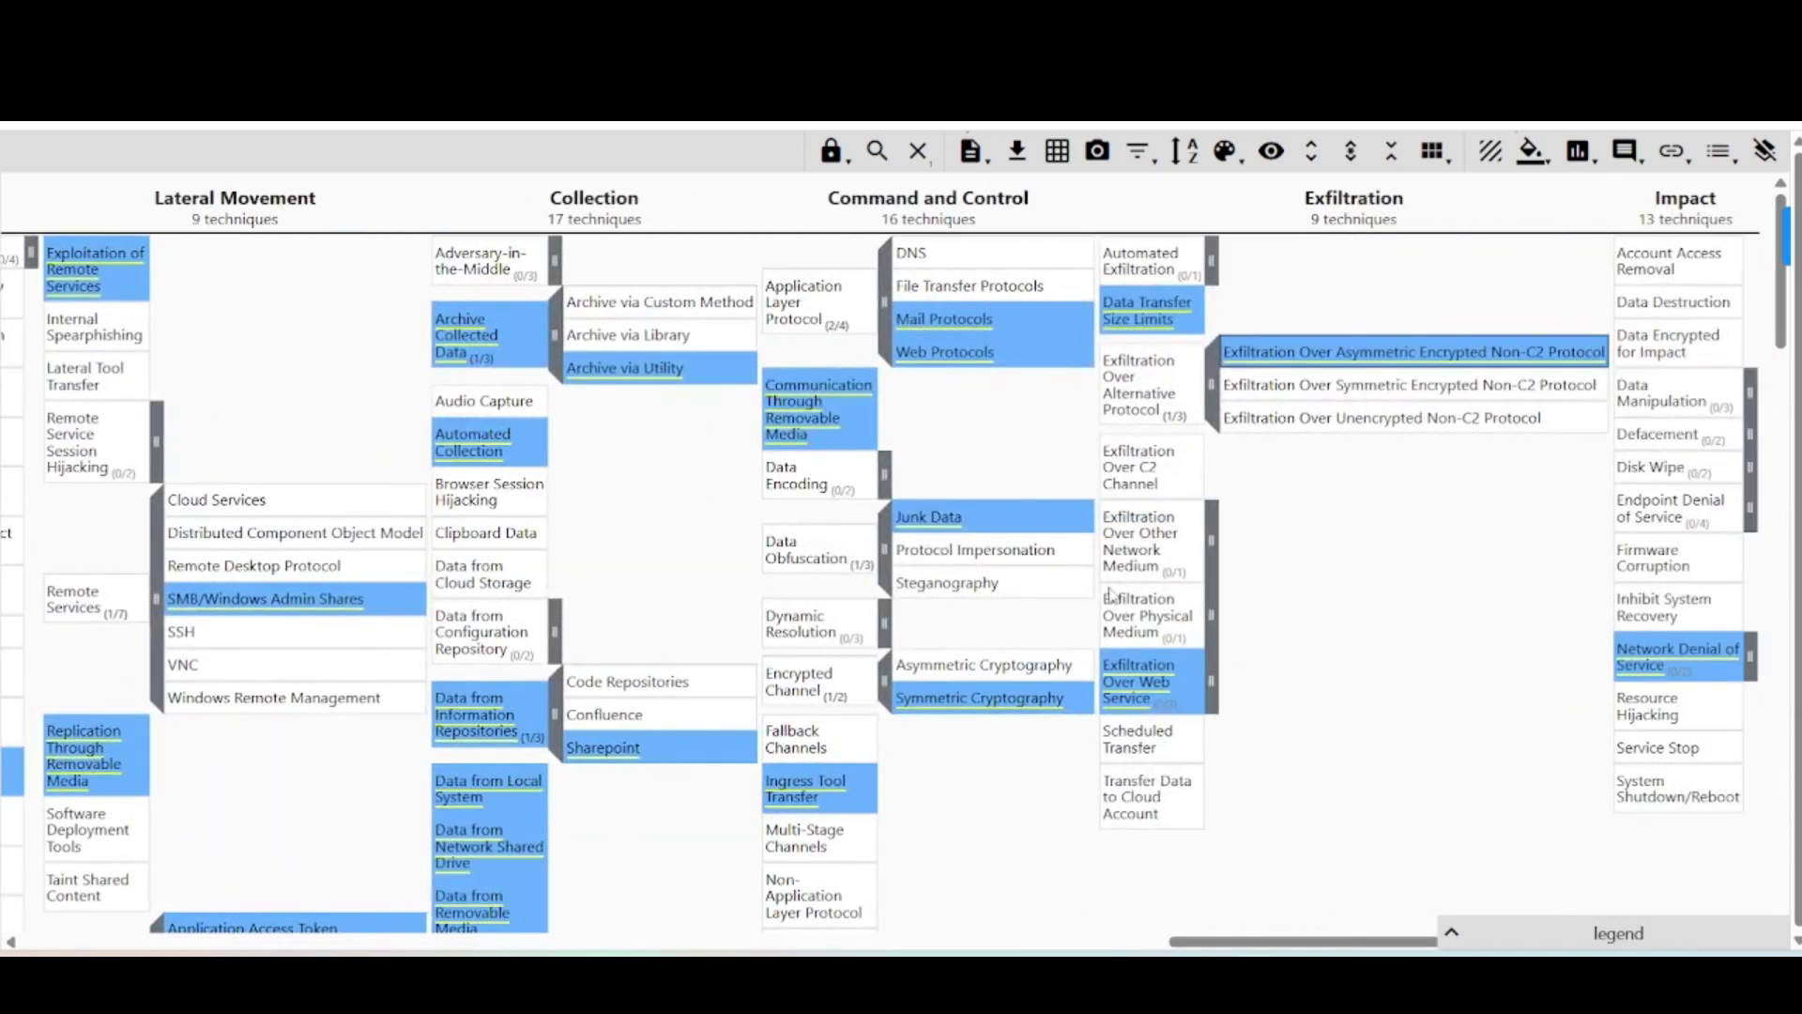